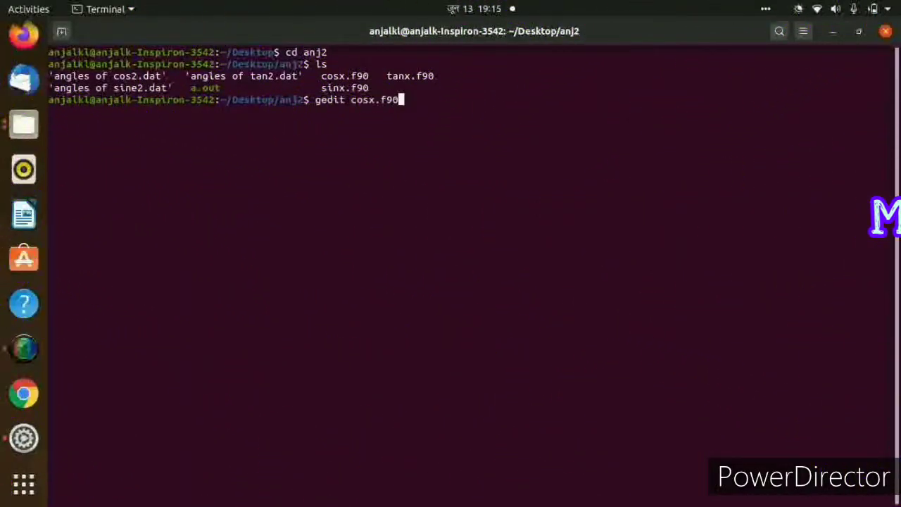
Open cosx.f90 with gedit in the background, change line 10 to y=cos(rad) and save the file.
type("&")
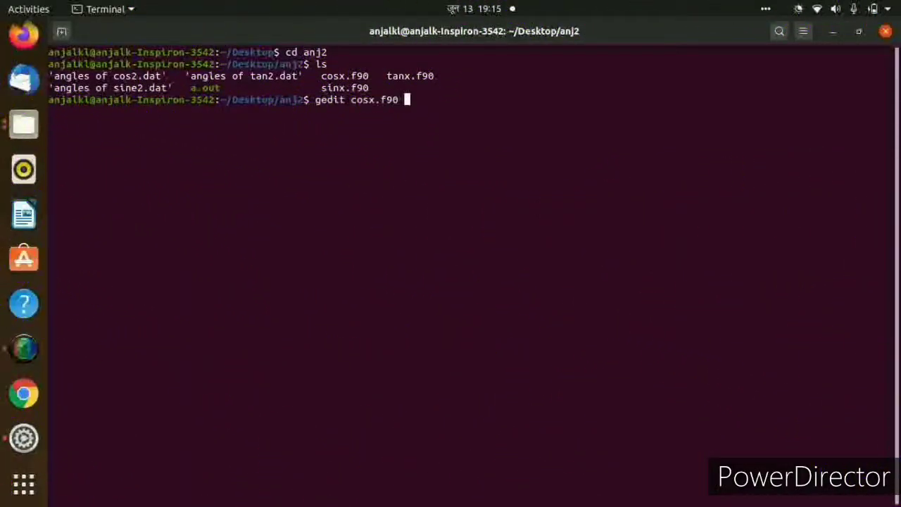
key("Return")
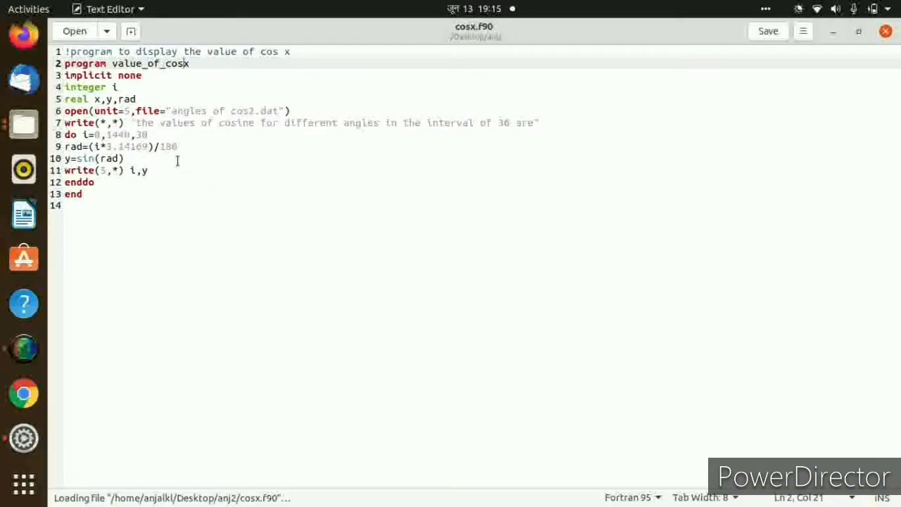
left_click(96, 159)
key("BackSpace")
key("BackSpace")
key("BackSpace")
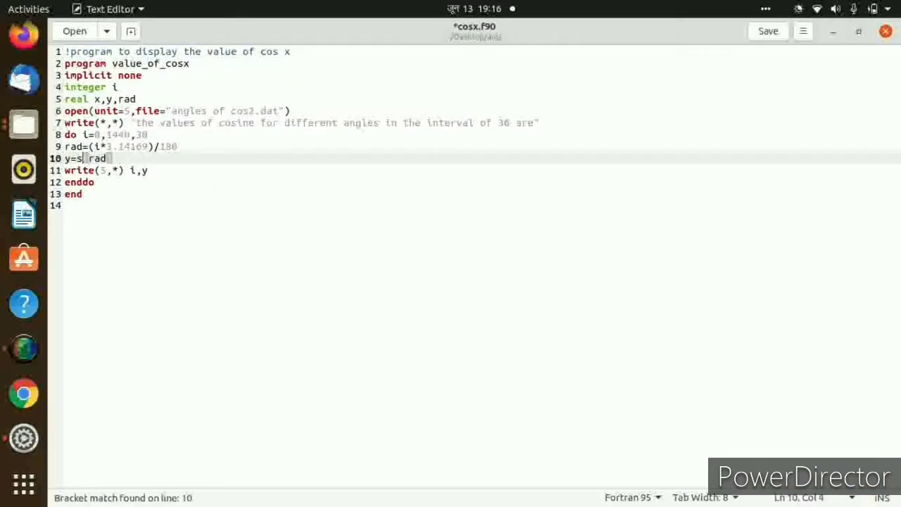
type("cos")
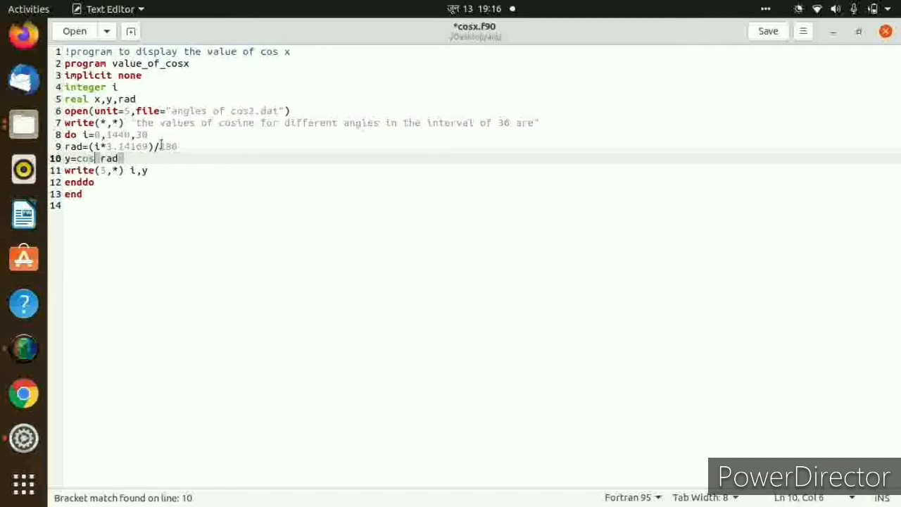
key("ctrl+s")
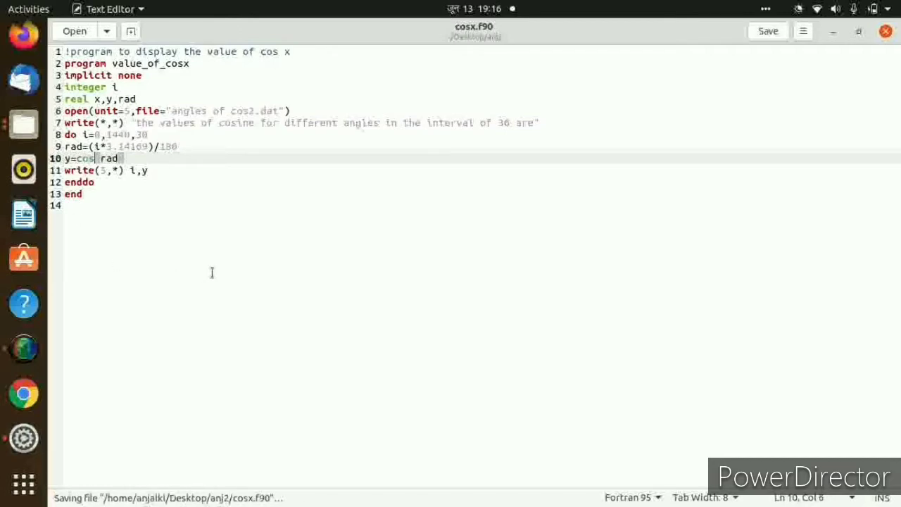
Return to the terminal and open tanx.f90 in gedit as a background process.
left_click(834, 32)
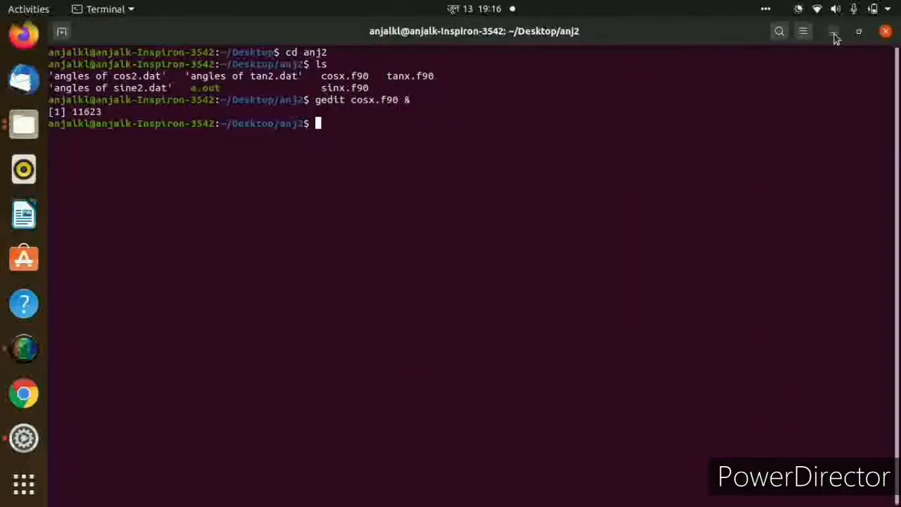
type("gedit tanx.f90")
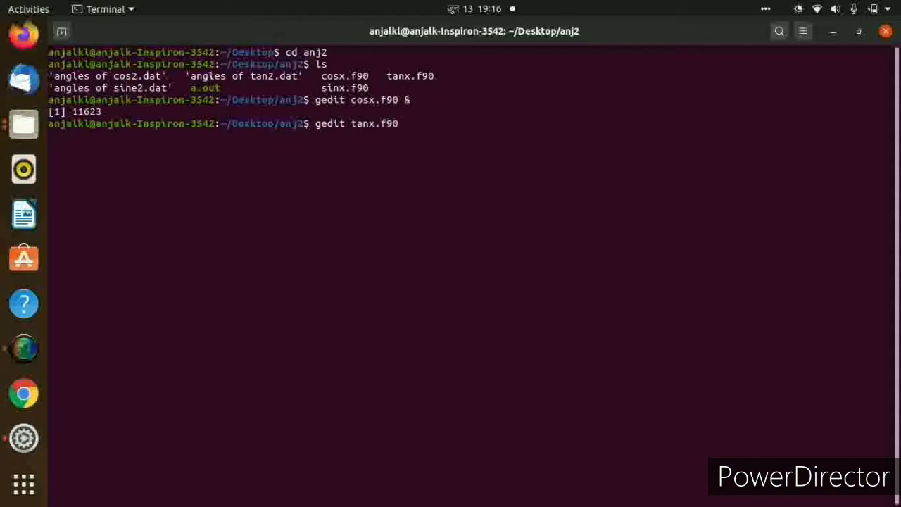
type(" &")
key("Return")
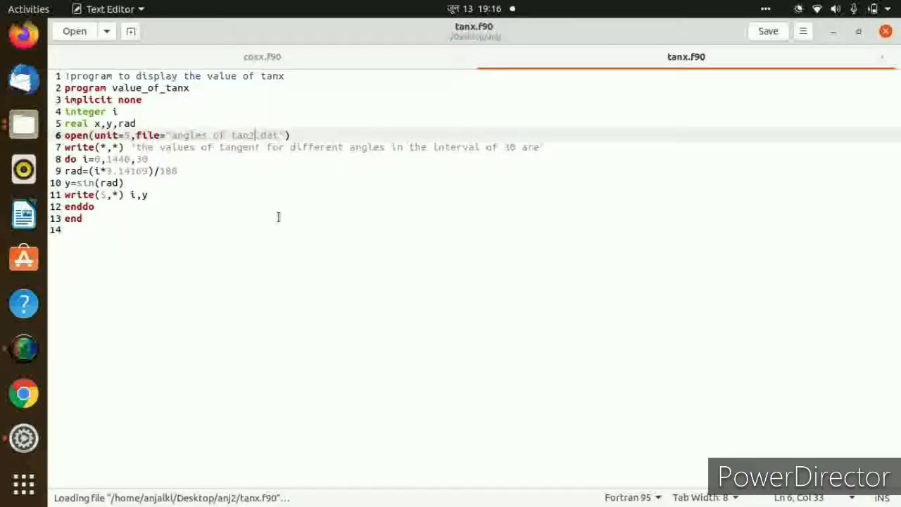
Change line 10 of tanx.f90 to y=tan(rad) and save the file.
left_click(96, 183)
key("BackSpace")
key("BackSpace")
key("BackSpace")
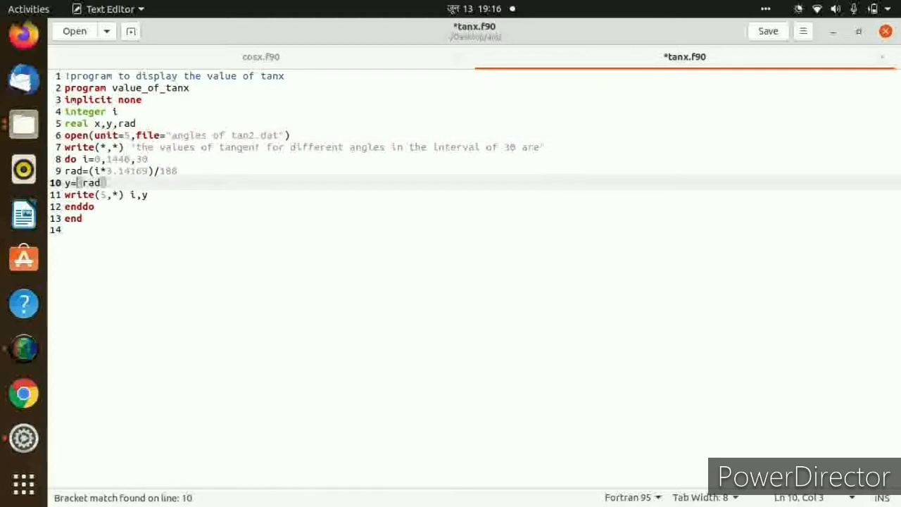
type("tan")
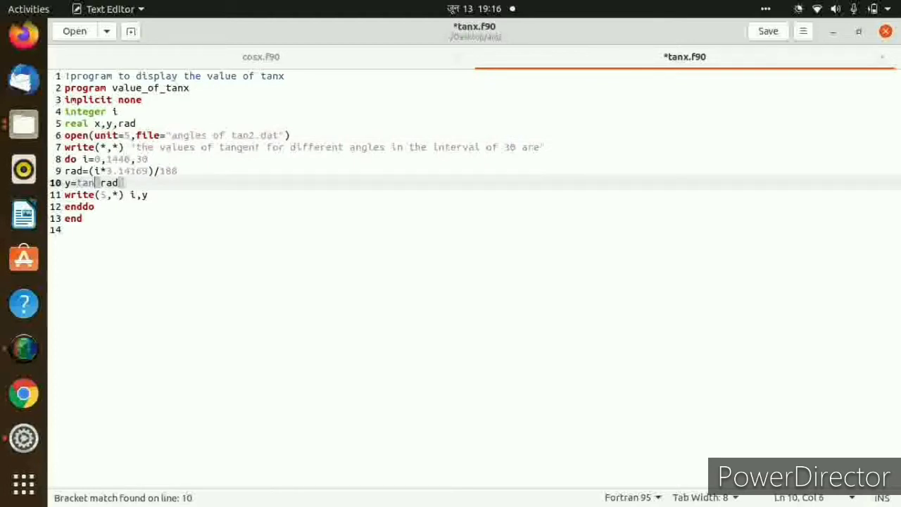
key("ctrl+s")
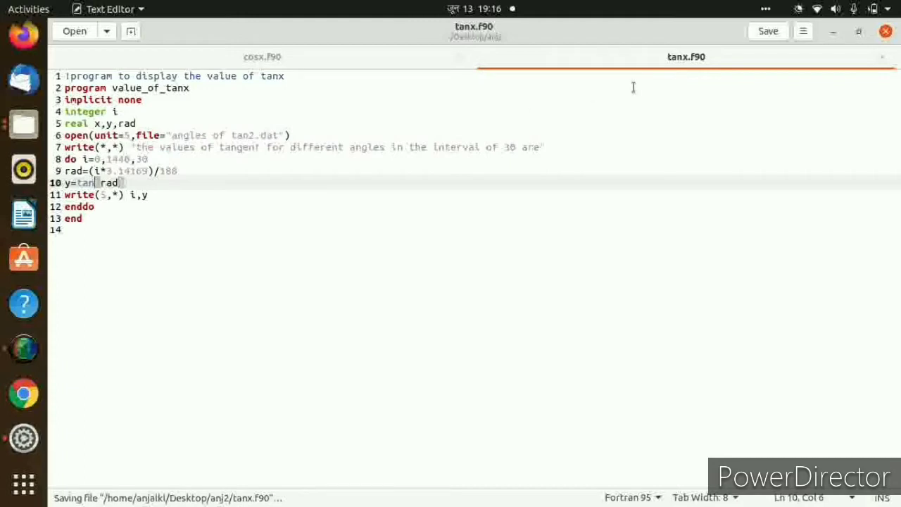
Return to the terminal and compile tanx.f90 with gfortran.
left_click(833, 32)
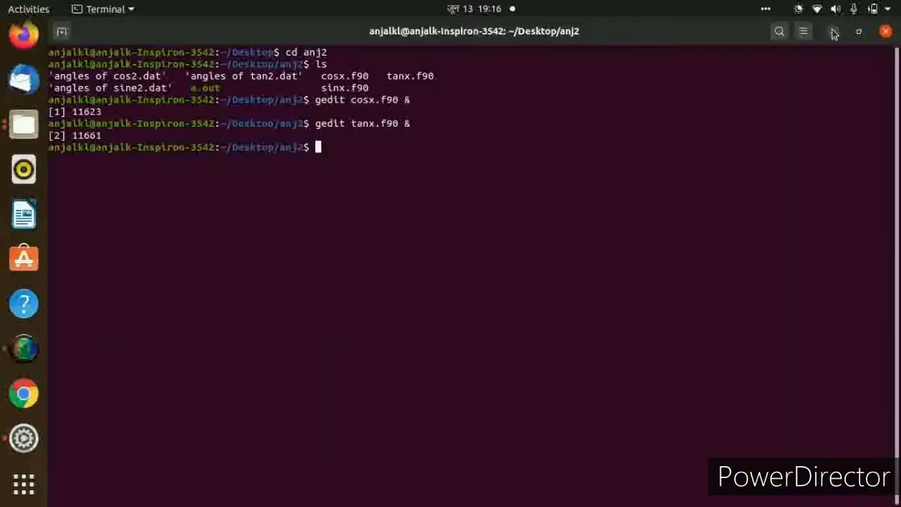
key("Up")
key("Up")
key("Up")
key("Up")
key("Up")
key("Up")
key("Up")
key("Up")
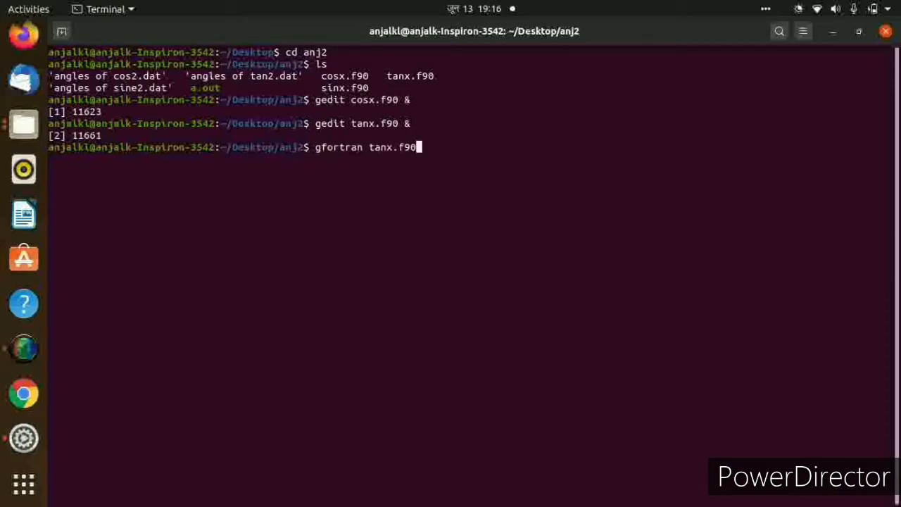
key("Return")
Run ./a.out to write the tangent values to the data file.
type(".")
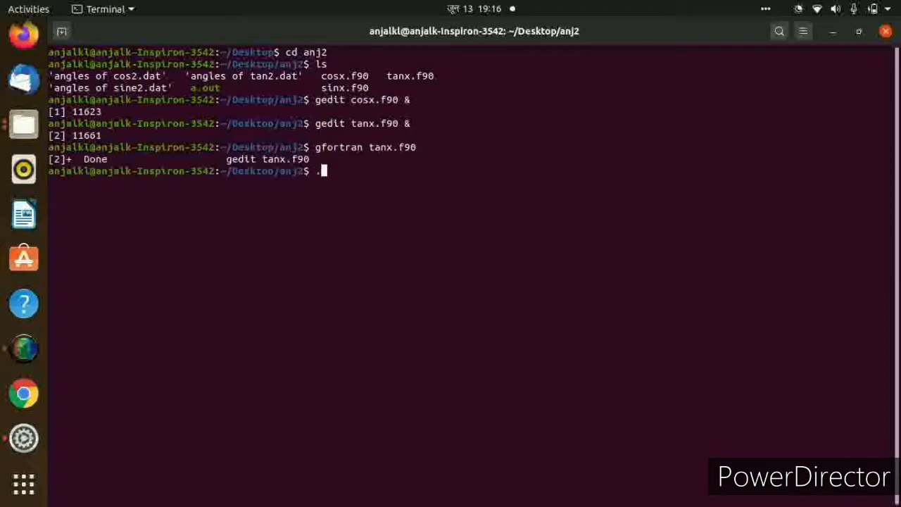
type("/")
key("Up")
key("Up")
key("Up")
key("Up")
key("Up")
key("Up")
key("Up")
key("Up")
key("Up")
key("Return")
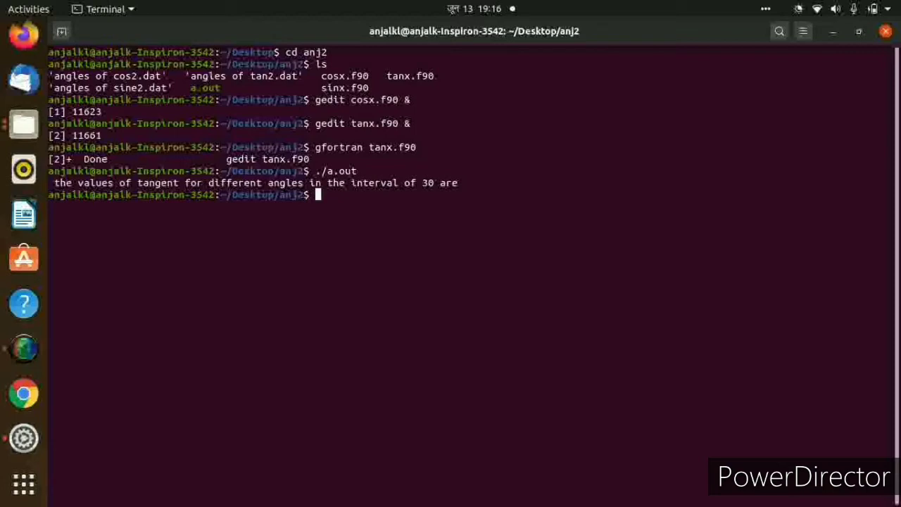
Compile sinx.f90 with gfortran.
key("Up")
key("Up")
key("Up")
key("Down")
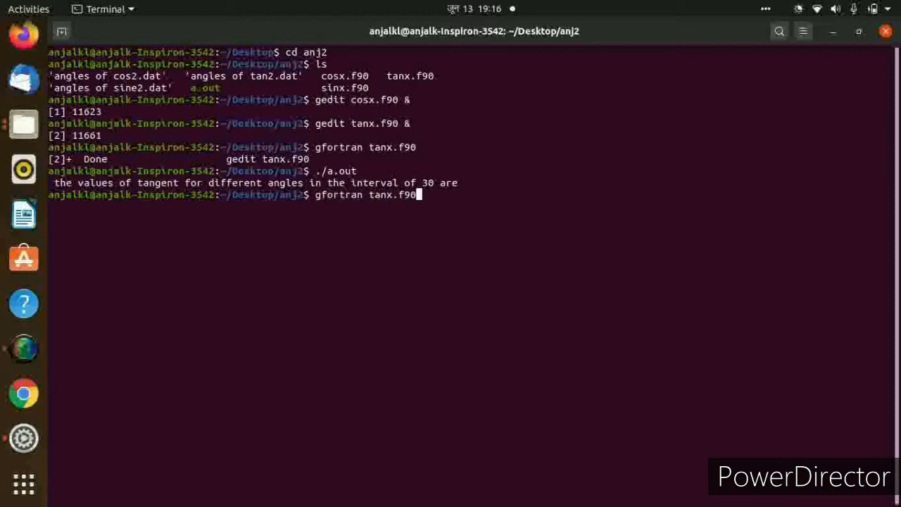
key("Left")
key("Left")
key("Left")
key("Left")
key("Left")
key("BackSpace")
key("BackSpace")
key("BackSpace")
type("sin")
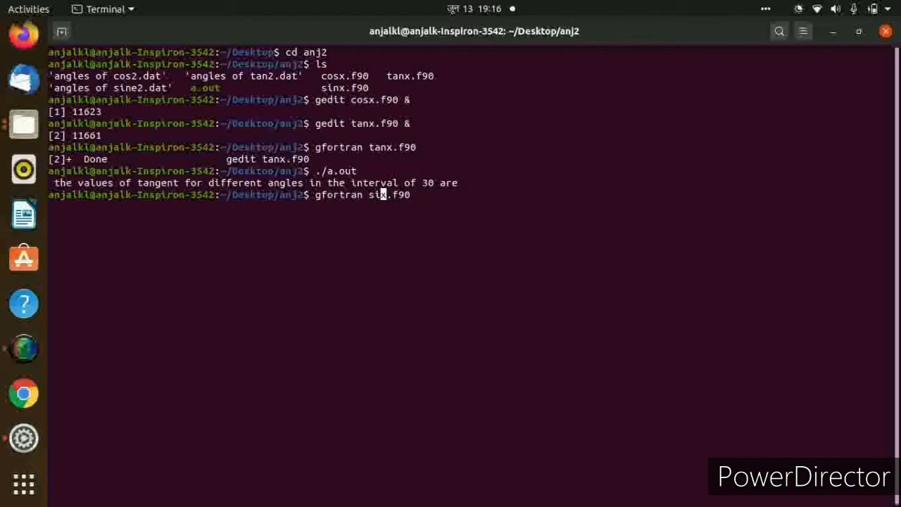
key("Return")
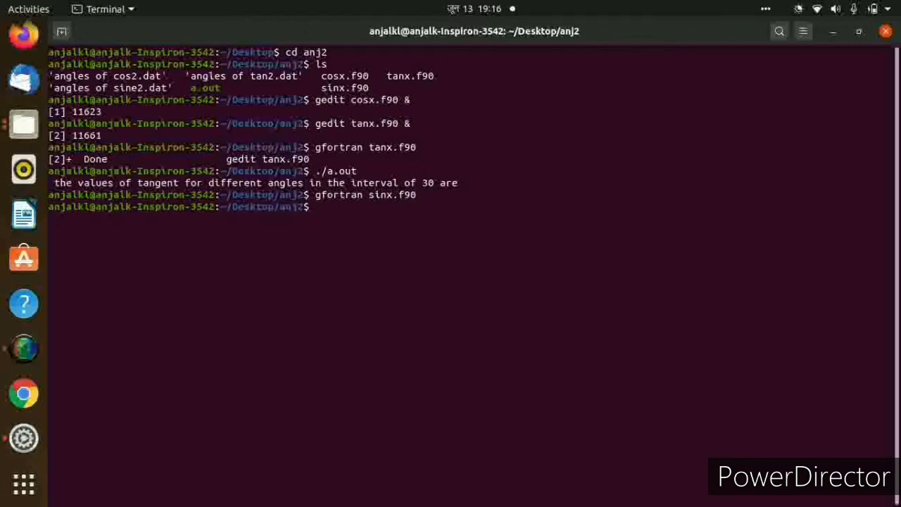
Run ./a.out to generate the sine values.
key("Up")
key("Up")
key("Return")
Compile cosx.f90 with gfortran.
key("Up")
key("Up")
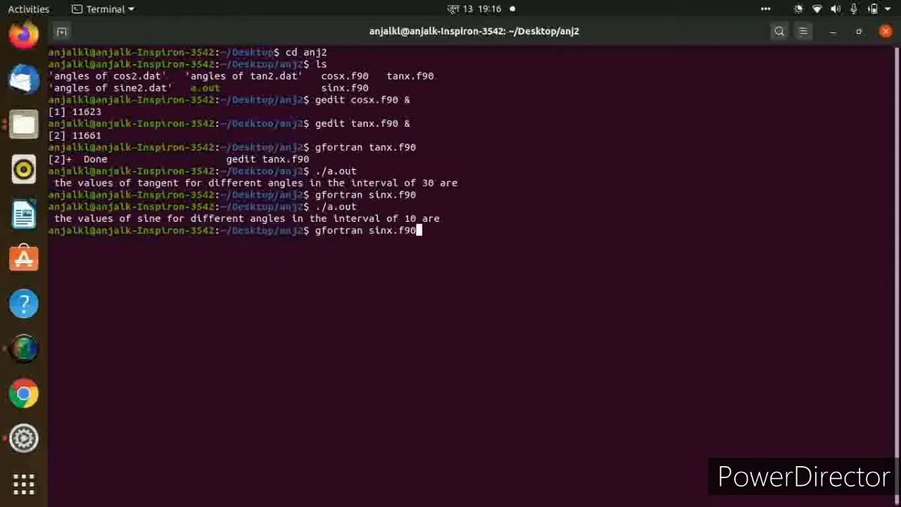
key("Up")
key("Up")
key("Up")
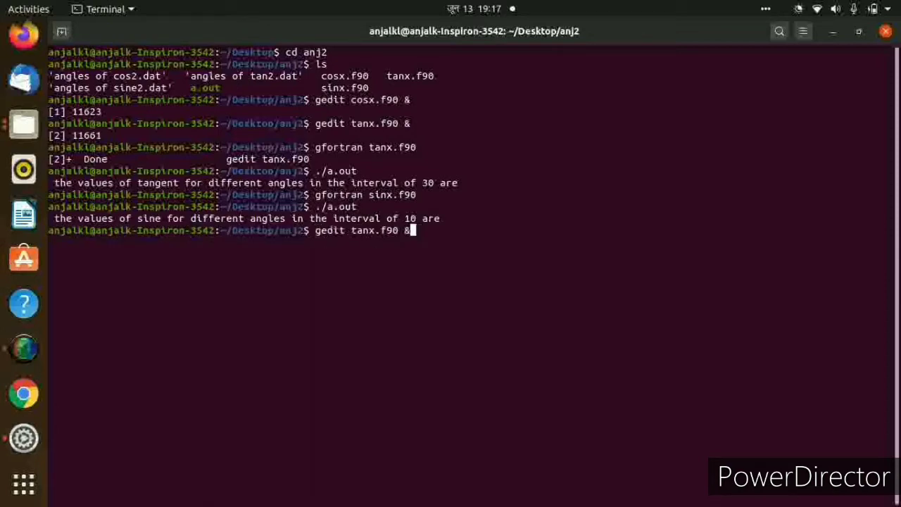
key("Up")
key("Down")
key("Up")
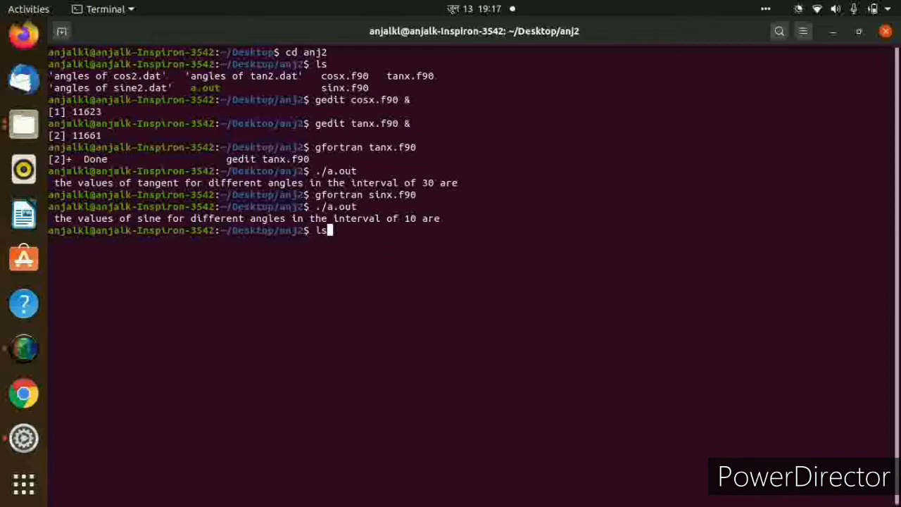
key("Up")
key("Up")
key("Up")
key("Up")
key("Up")
key("Up")
key("BackSpace")
key("BackSpace")
key("BackSpace")
key("BackSpace")
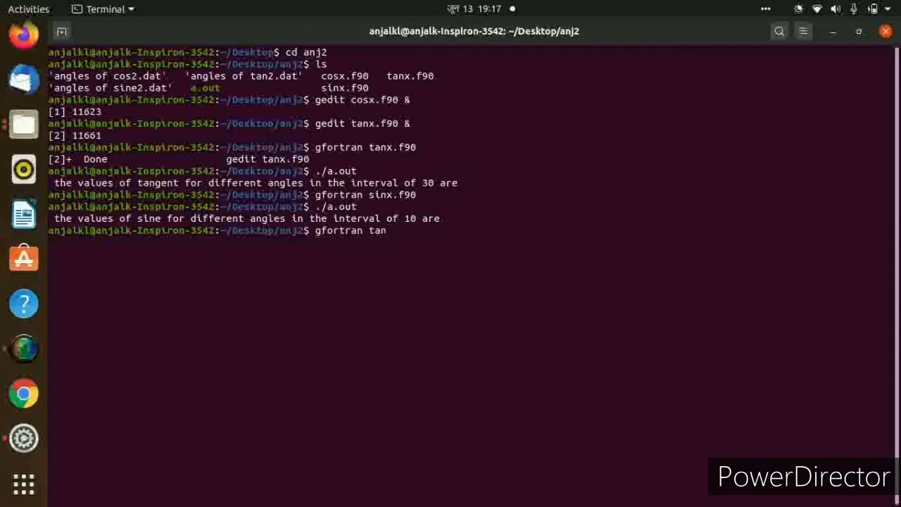
key("BackSpace")
key("BackSpace")
key("BackSpace")
type("cosx.f90./a")
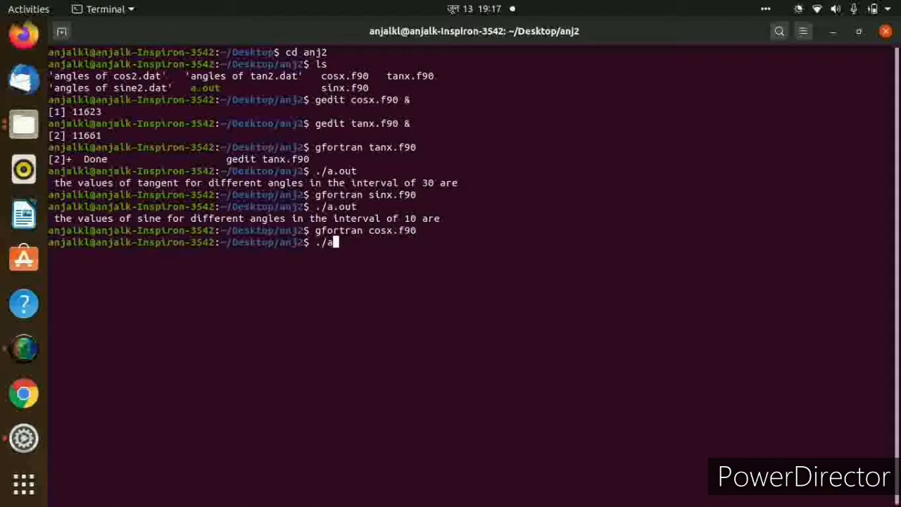
type(".out")
Run ./a.out to generate the cosine values.
key("Return")
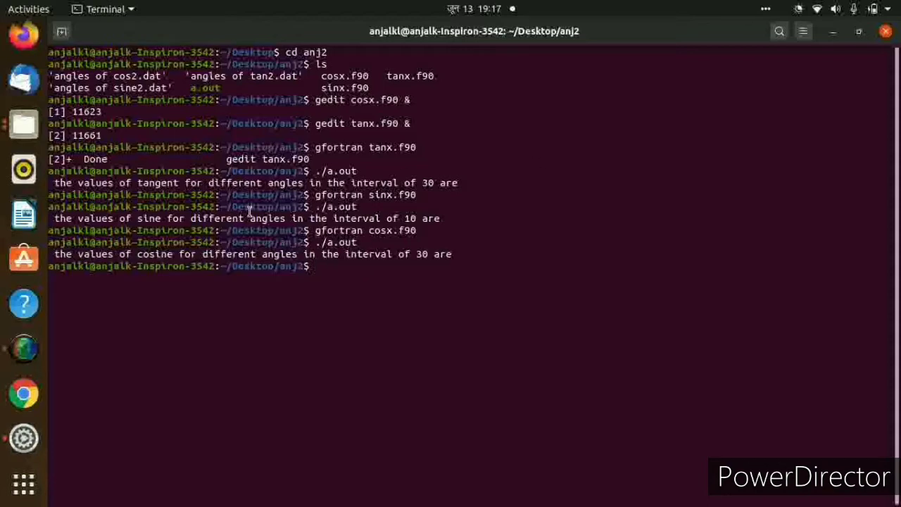
Switch to the anj2 folder in Files and open angles of sine2.dat to view its values.
left_click(23, 125)
left_click(491, 288)
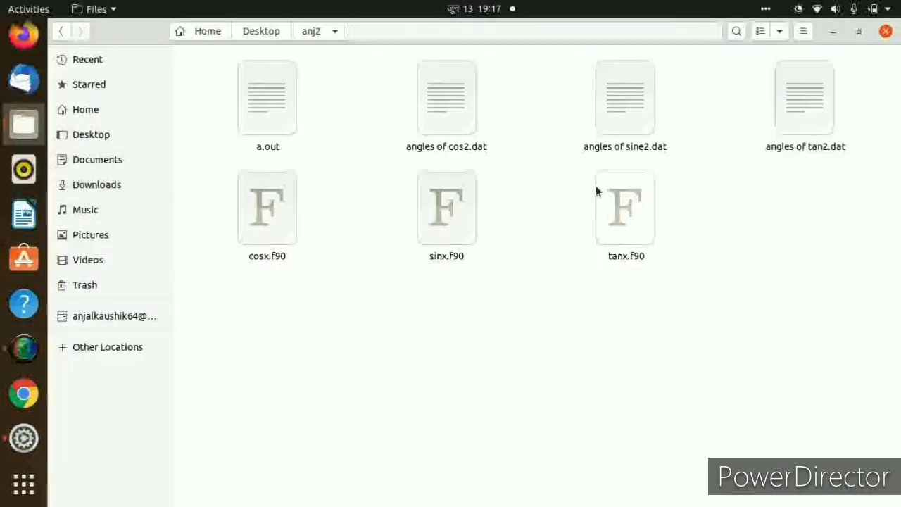
left_click(619, 125)
double_click(619, 124)
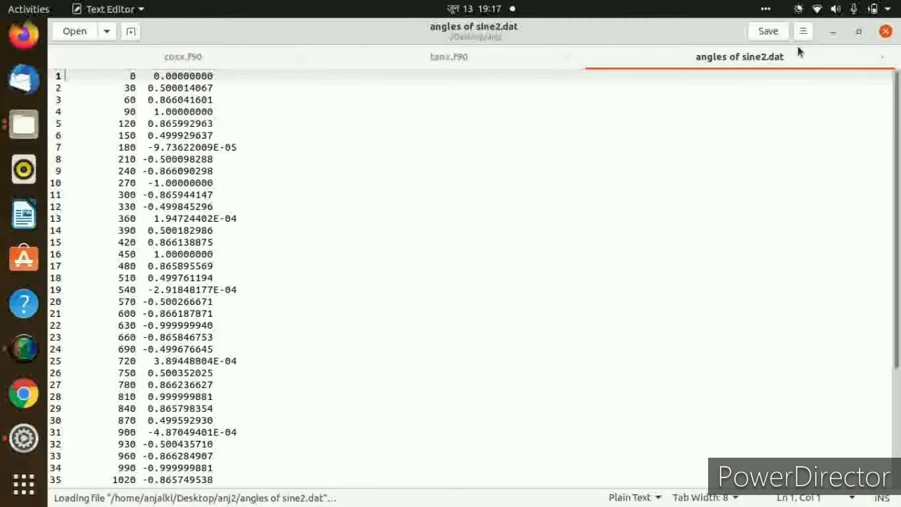
left_click(831, 32)
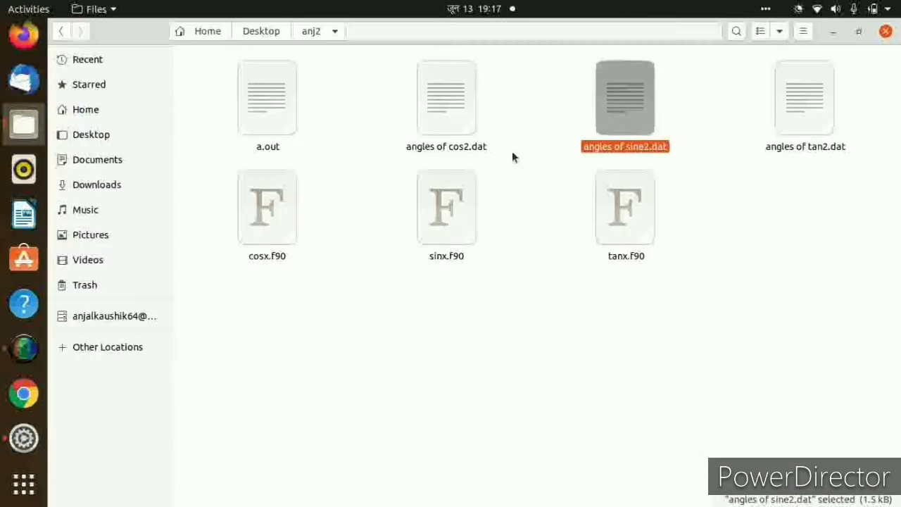
Open angles of cos2.dat and angles of tan2.dat from the anj2 folder to view their values.
left_click(446, 146)
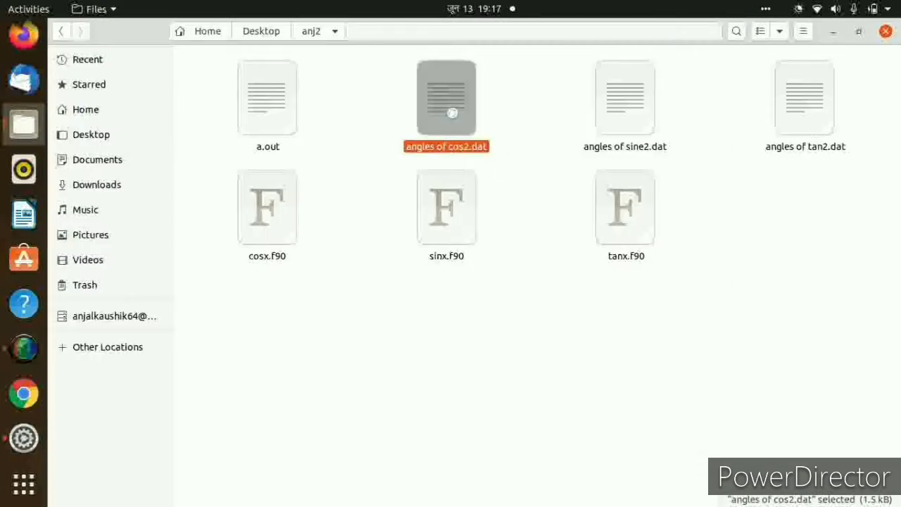
double_click(452, 111)
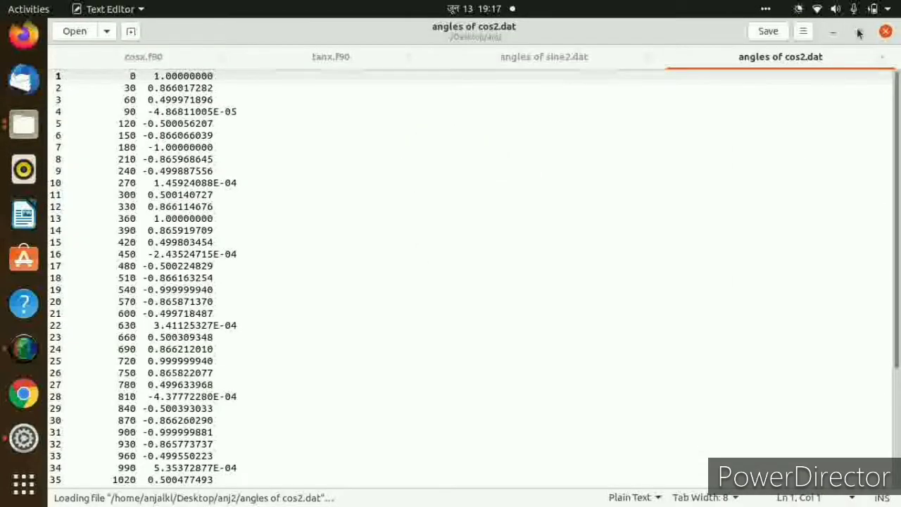
left_click(833, 30)
double_click(810, 94)
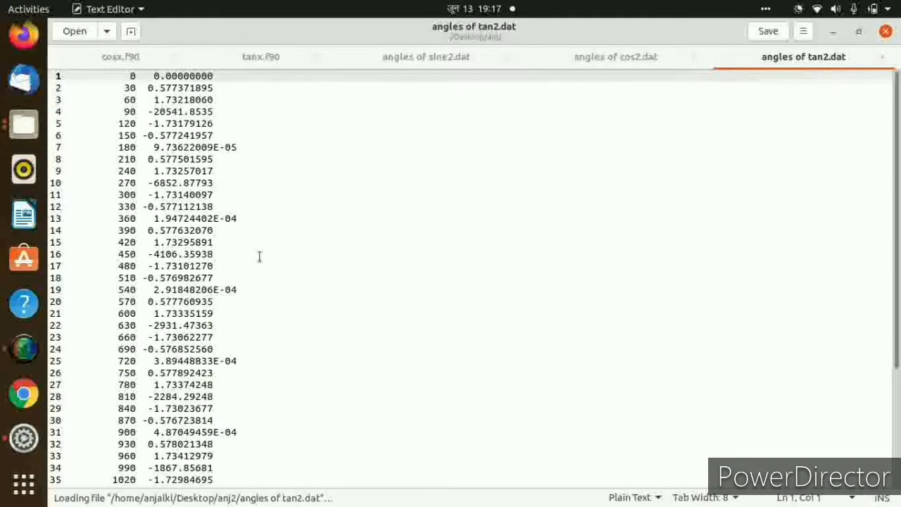
left_click(832, 32)
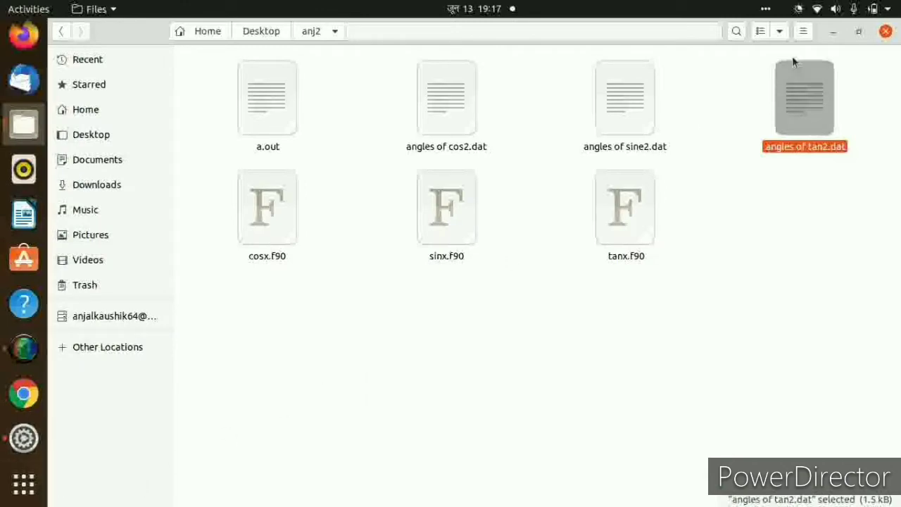
Return to the terminal, launch xmgrace and maximize the Grace window.
left_click(835, 32)
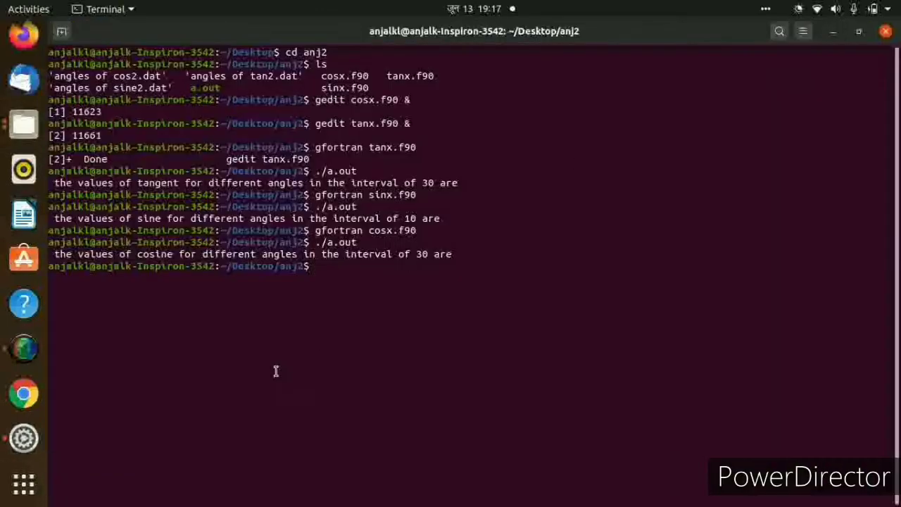
type("xmgrace")
key("Return")
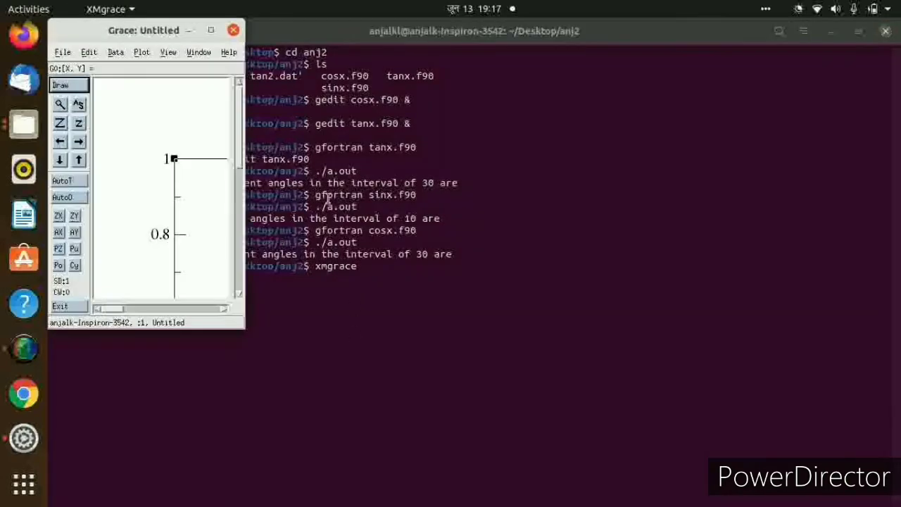
left_click(209, 29)
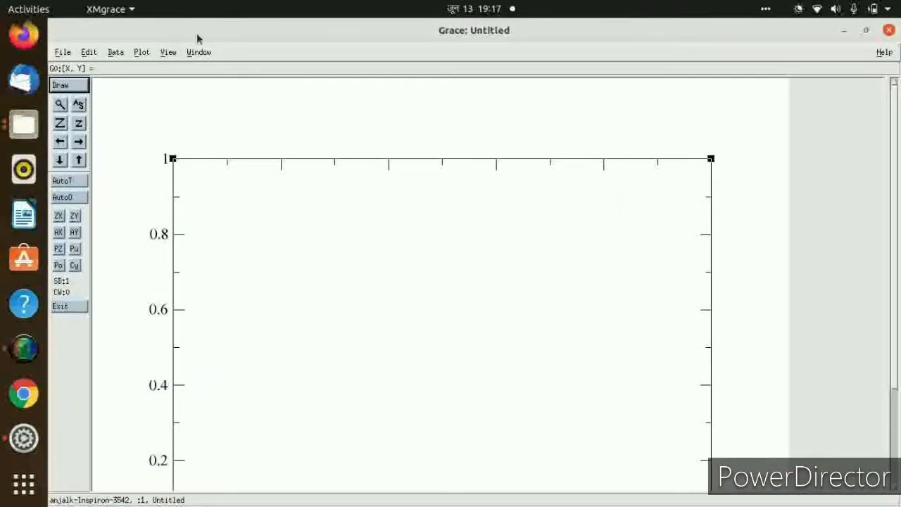
left_click(140, 54)
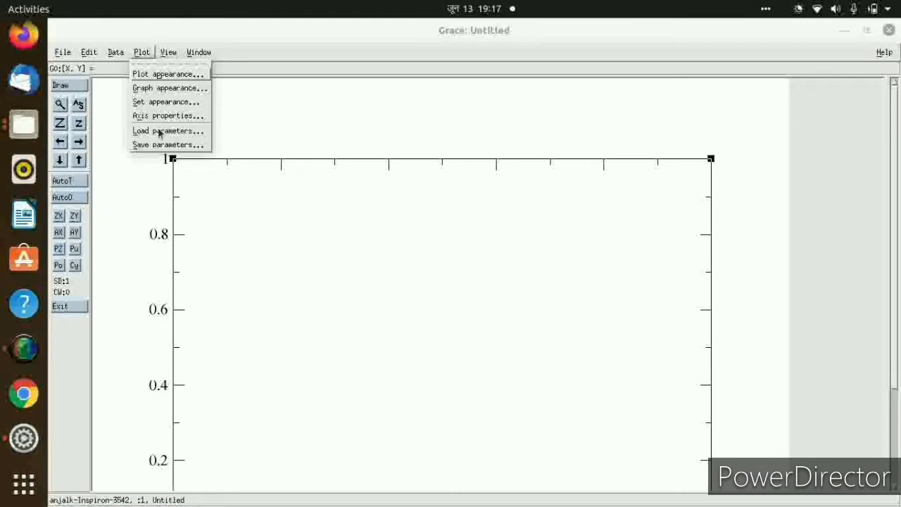
Import the ASCII data file angles of sine2.dat into graph G0 as a single XY set.
left_click(117, 55)
mouse_move(130, 118)
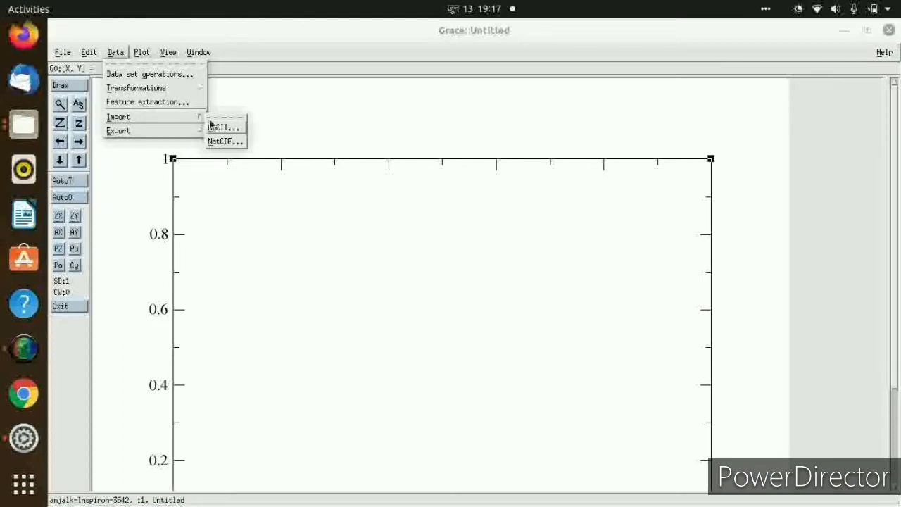
left_click(222, 129)
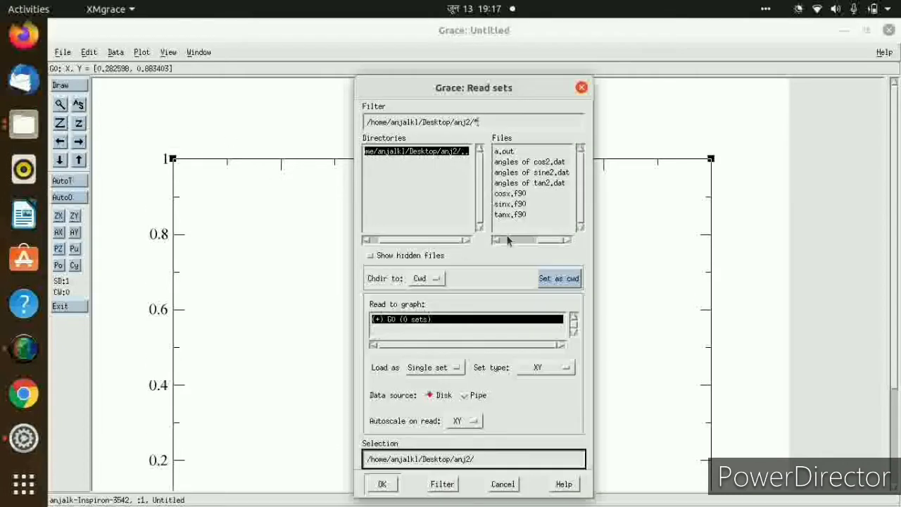
left_click(528, 172)
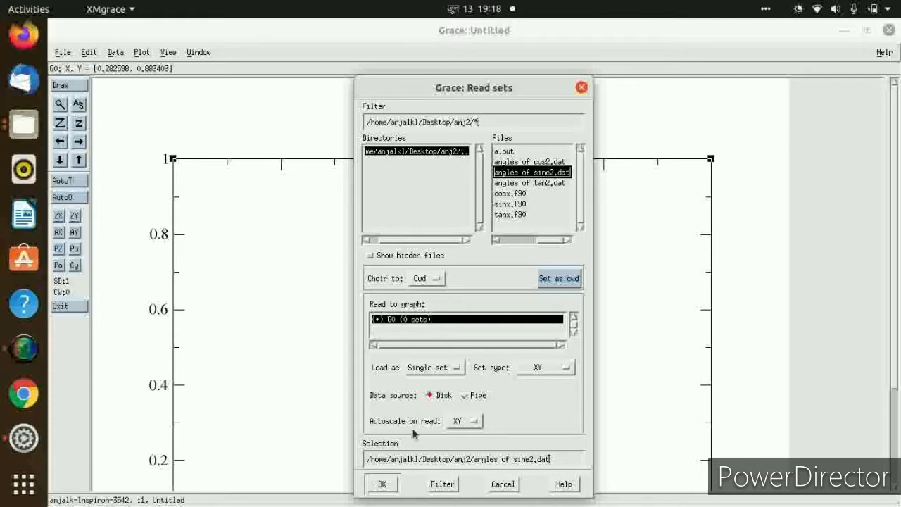
left_click(380, 488)
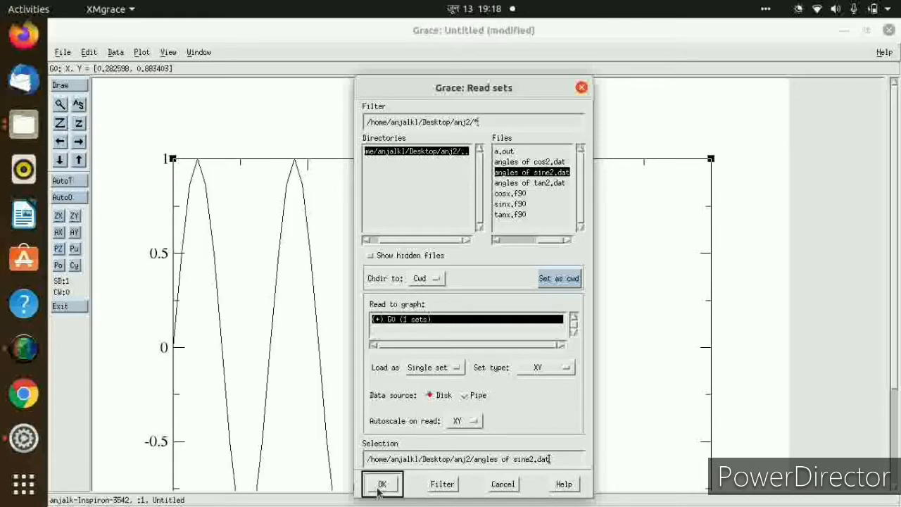
Read angles of cos2.dat into the same graph as a second set and close the Read sets dialog.
left_click(537, 162)
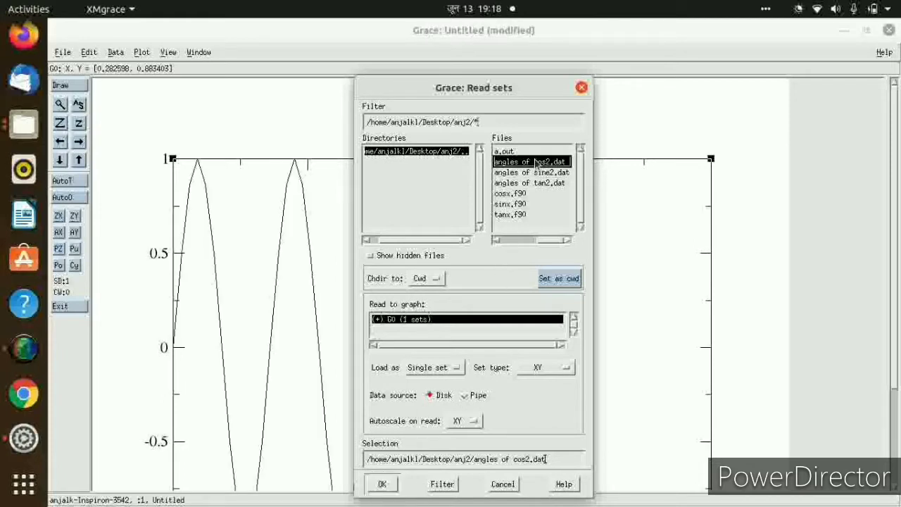
left_click(381, 484)
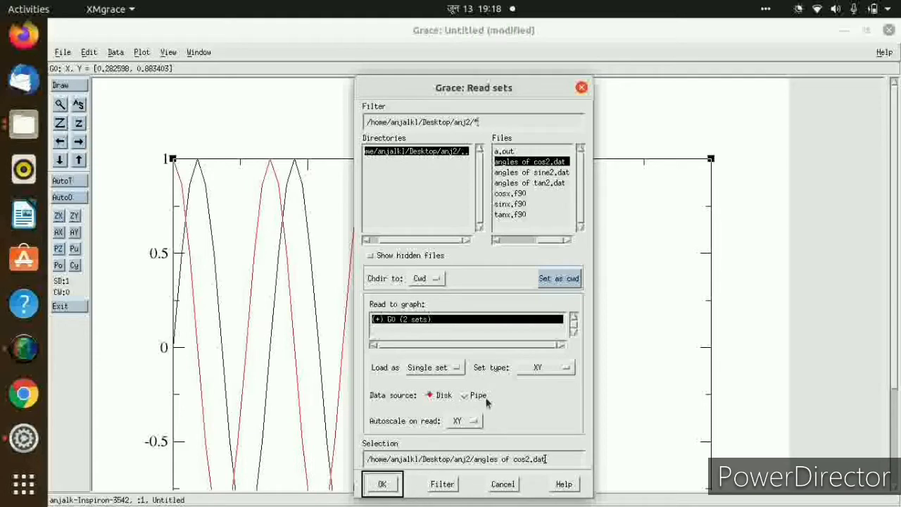
left_click(580, 88)
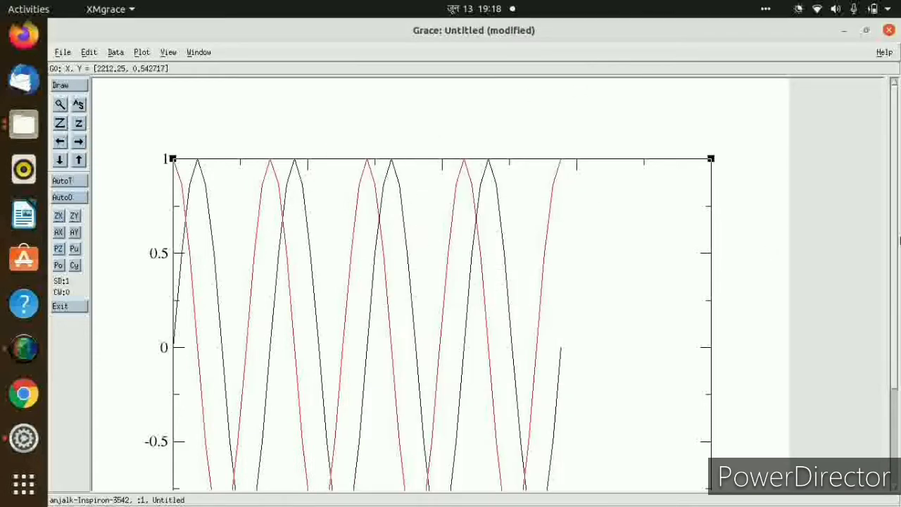
left_click_drag(898, 234, 898, 282)
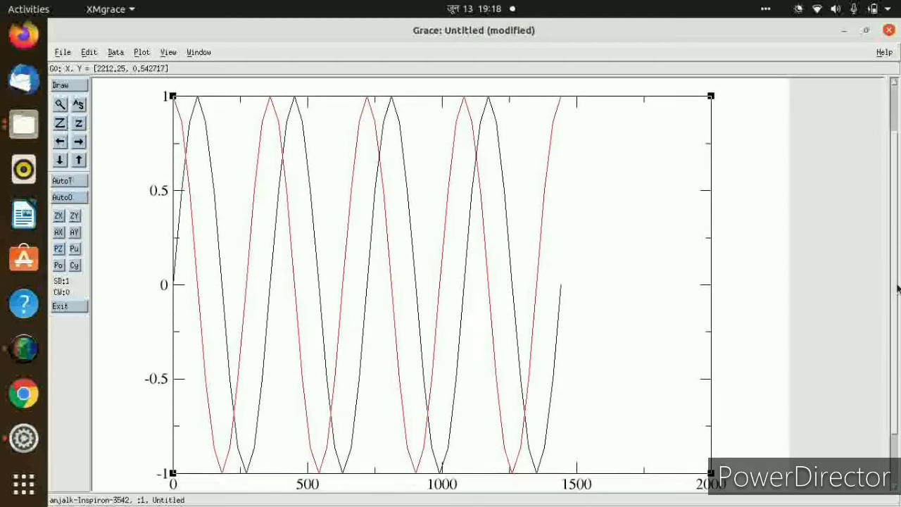
Set the plot's page background colour to grey.
left_click(143, 53)
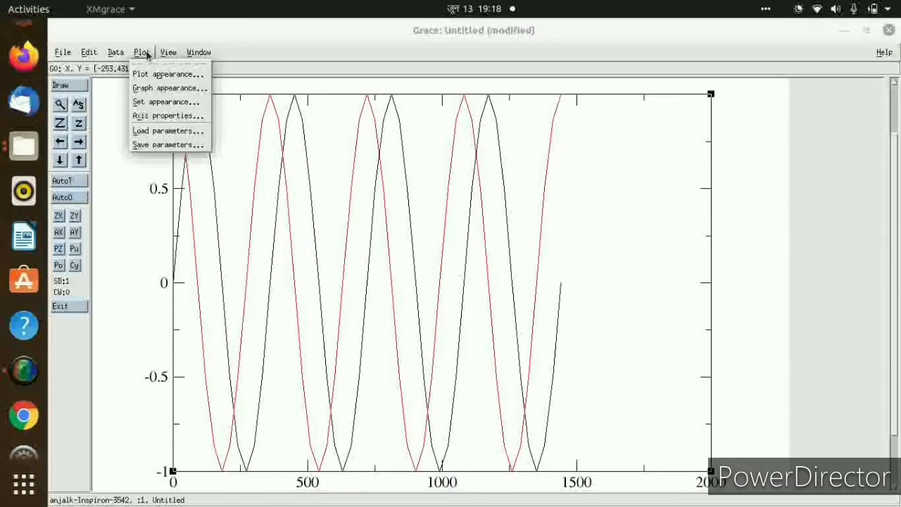
left_click(144, 74)
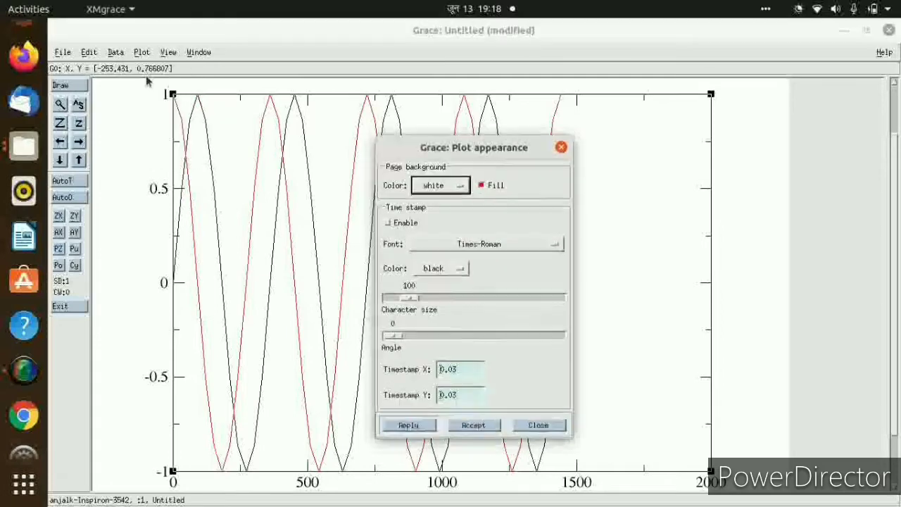
left_click(458, 184)
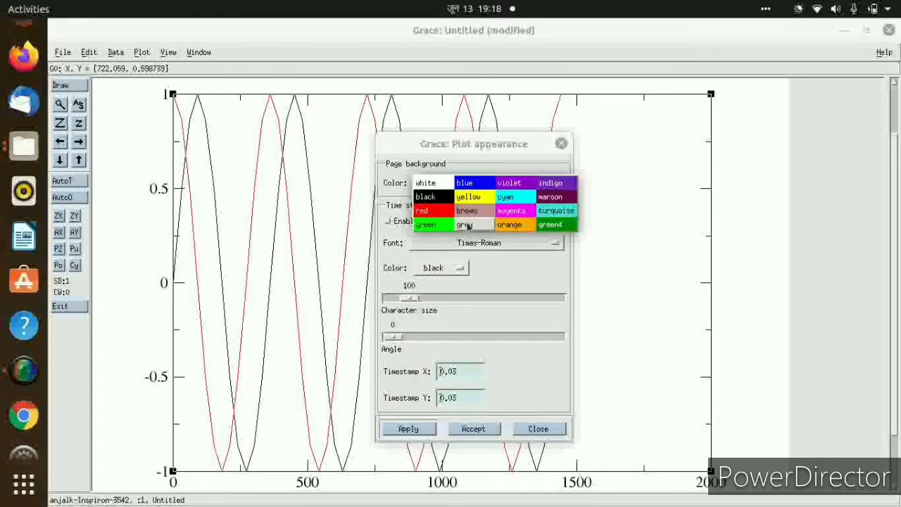
left_click(467, 225)
left_click(466, 431)
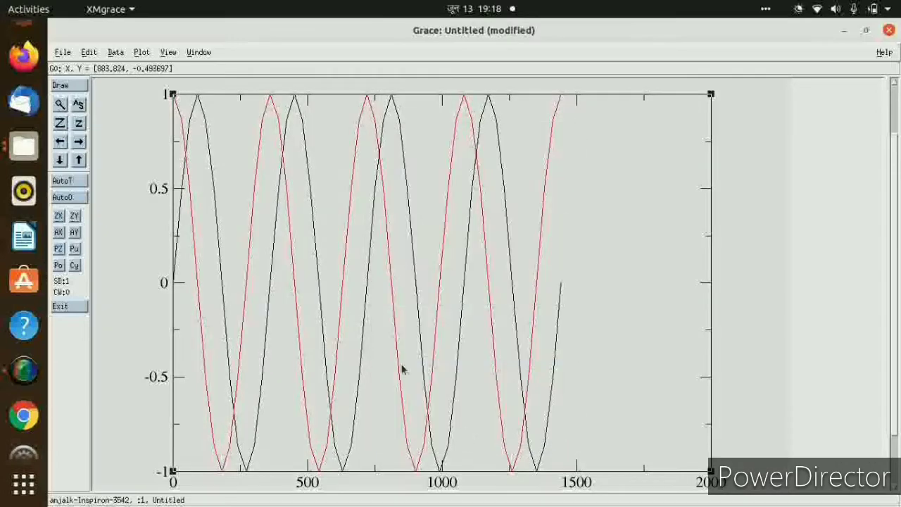
Try to give the sine set G0.S0 a black line of width 3 and the legend "sine curve".
double_click(202, 121)
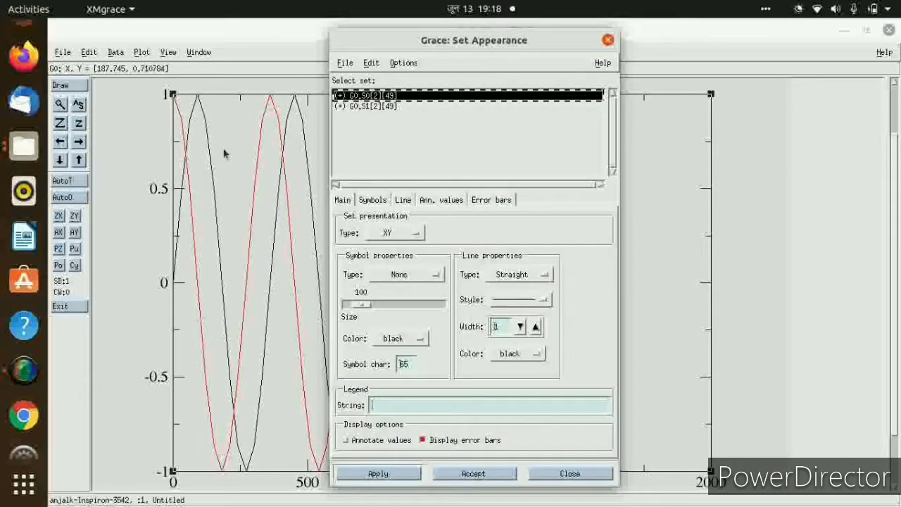
left_click(536, 326)
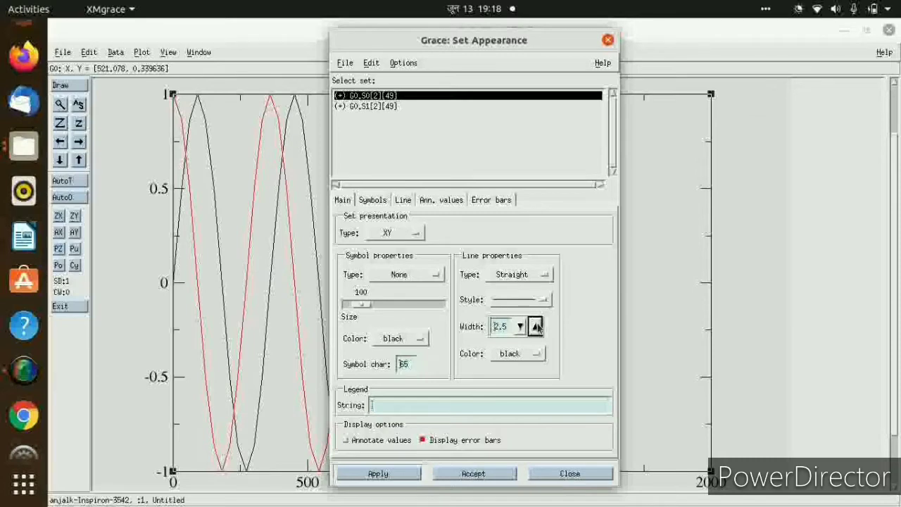
left_click(530, 355)
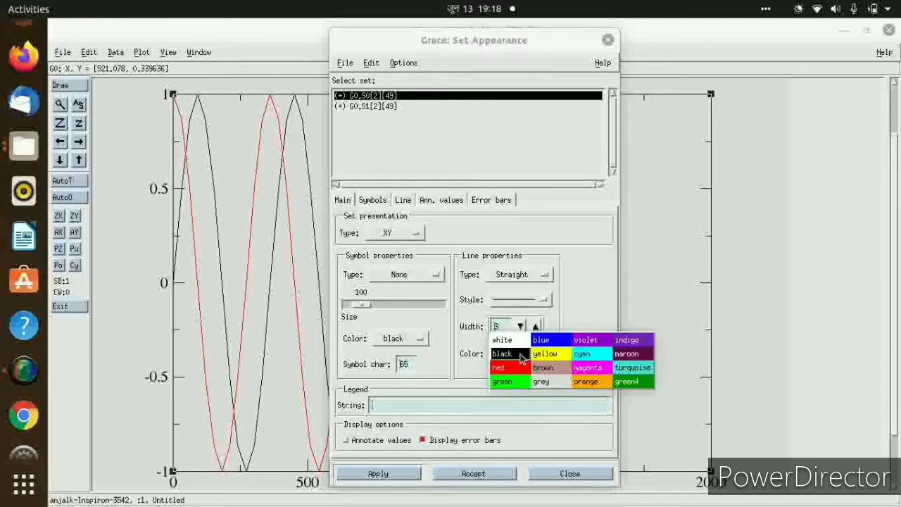
left_click(519, 359)
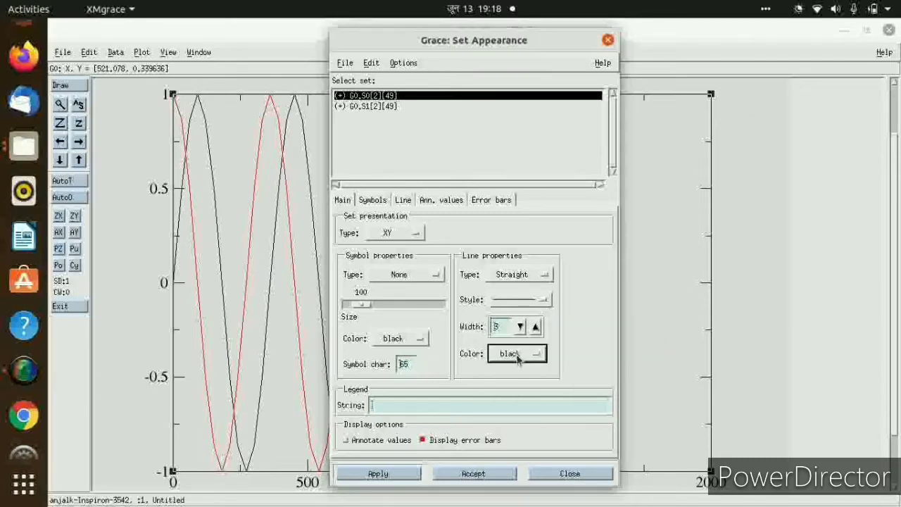
left_click(394, 406)
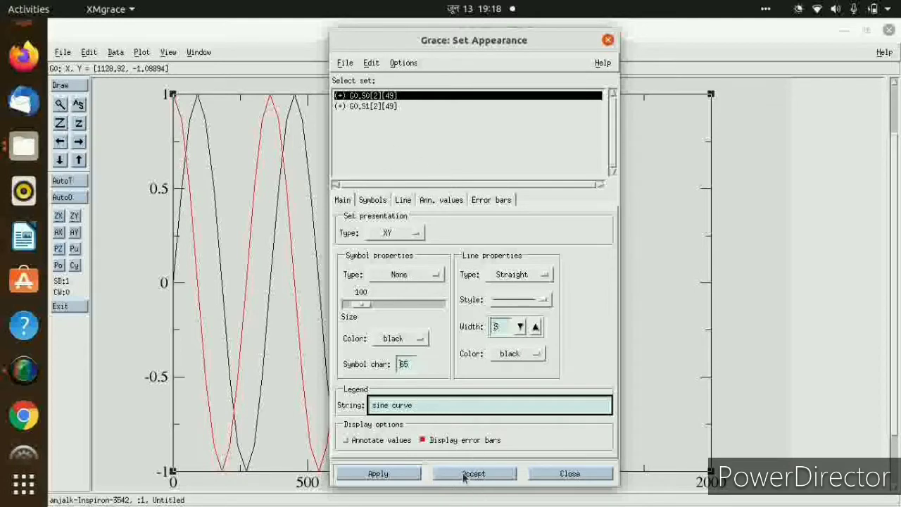
Set the line width of the cosine set G0.S1 to 3, enter the legend "cosine curve" and accept the changes.
left_click(381, 107)
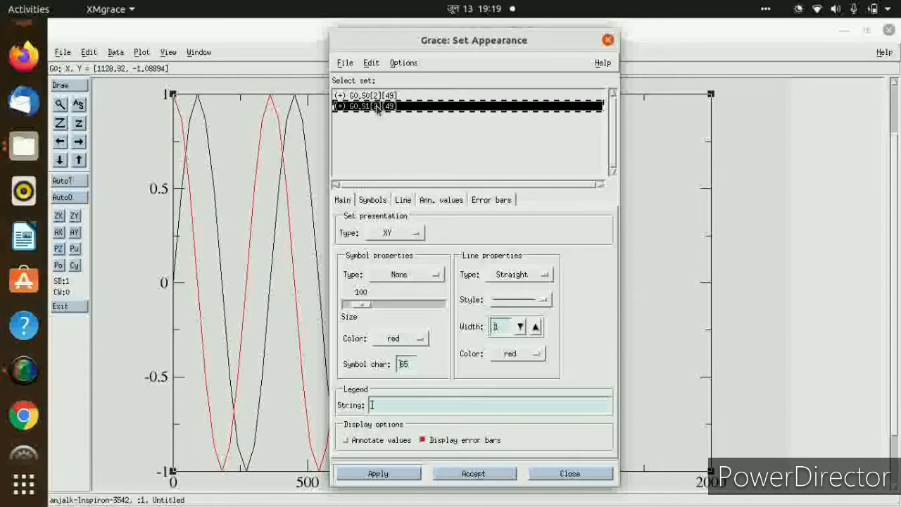
left_click(535, 328)
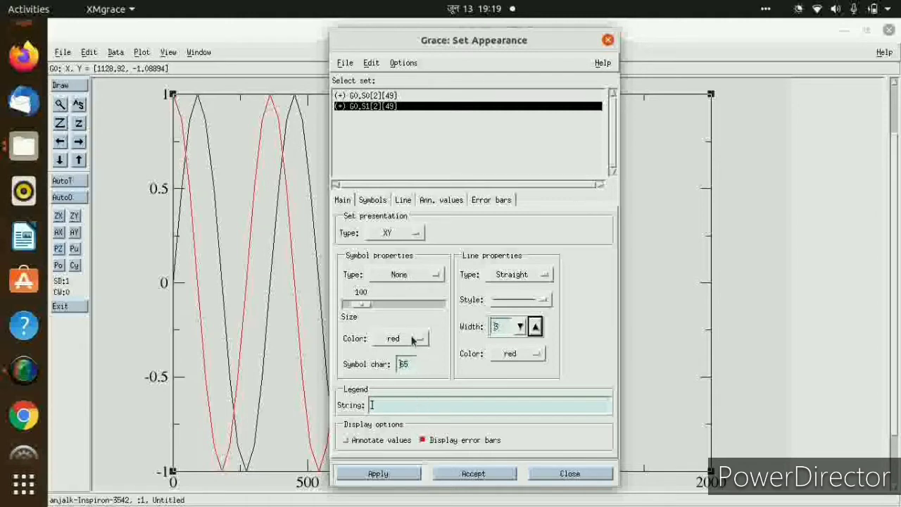
left_click(392, 401)
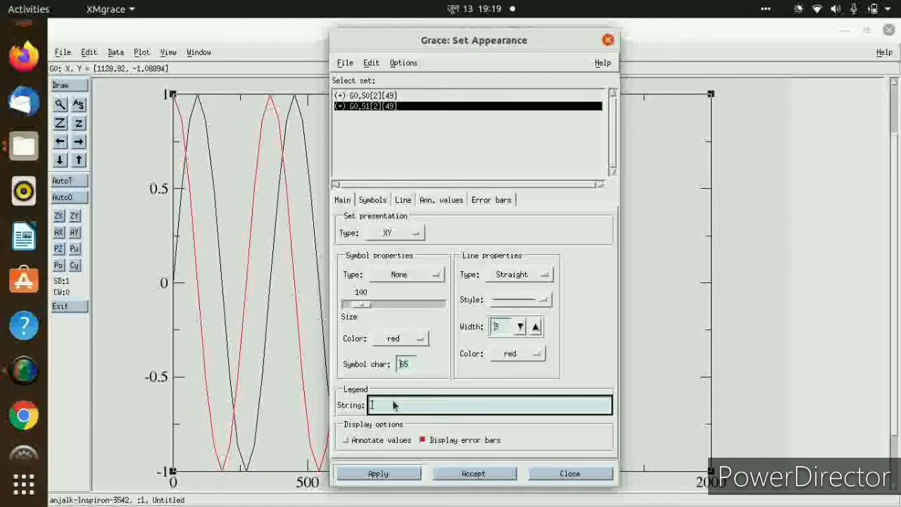
type("cosine")
type("ve")
left_click(450, 474)
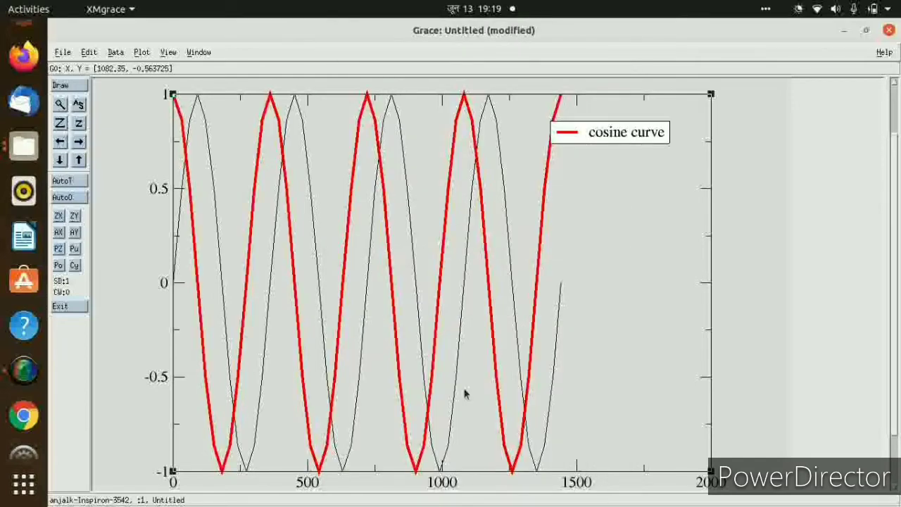
Set the line width of the black sine set G0.S0 to 3 and accept the change.
double_click(273, 261)
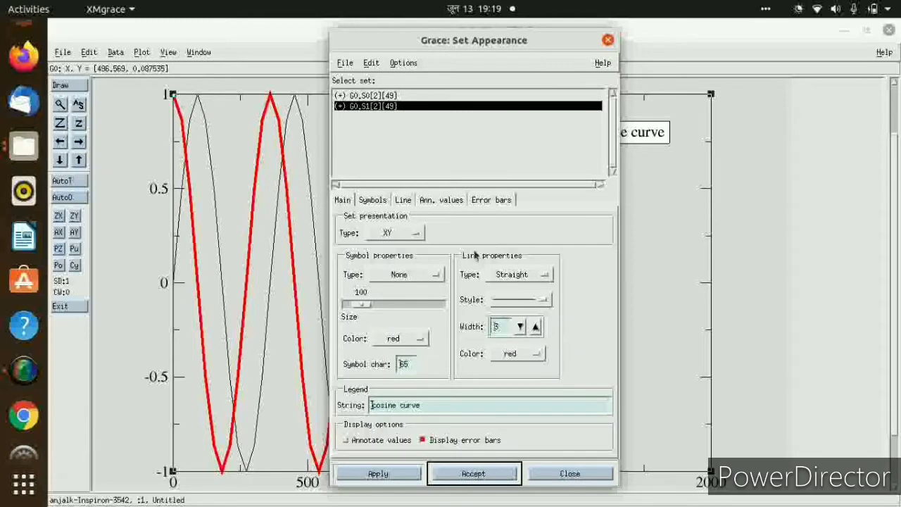
left_click(375, 96)
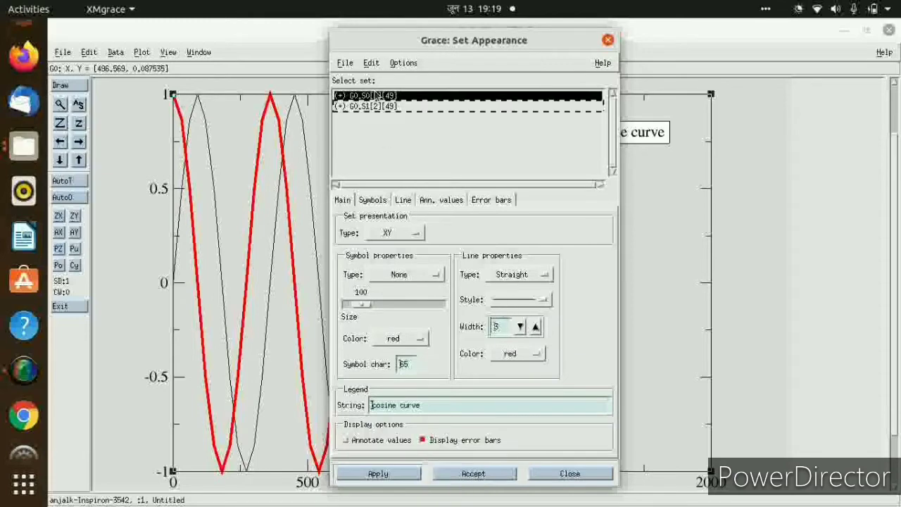
left_click(536, 326)
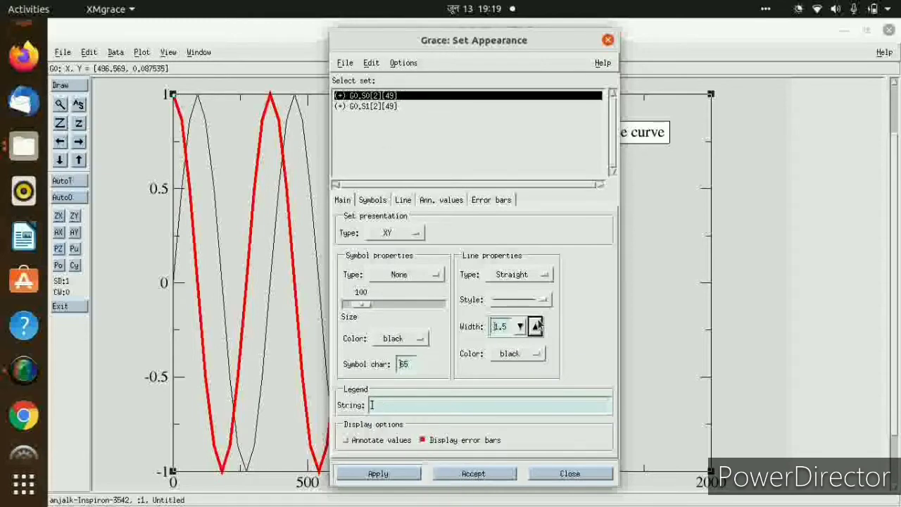
left_click(536, 326)
left_click(537, 326)
left_click(537, 326)
left_click(472, 479)
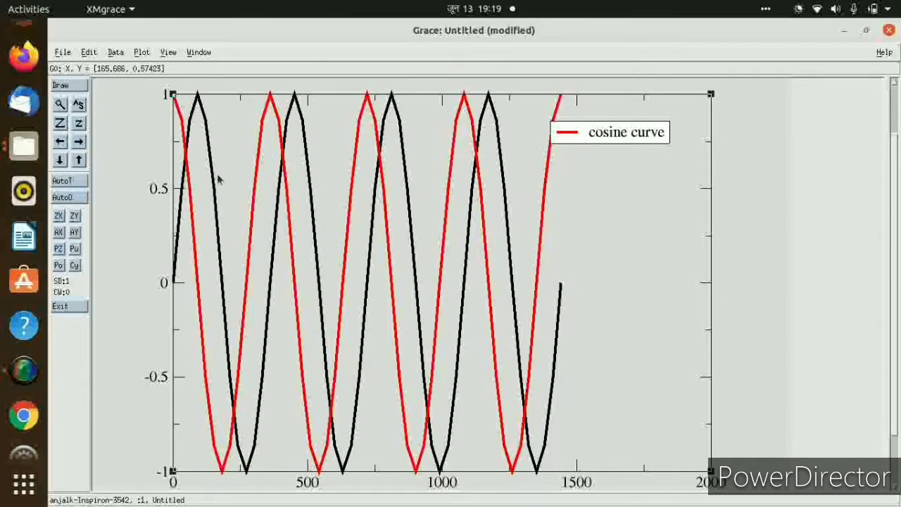
In the axis properties, set the X axis stop value to 1440 and its major tick spacing to 30.
left_click(143, 54)
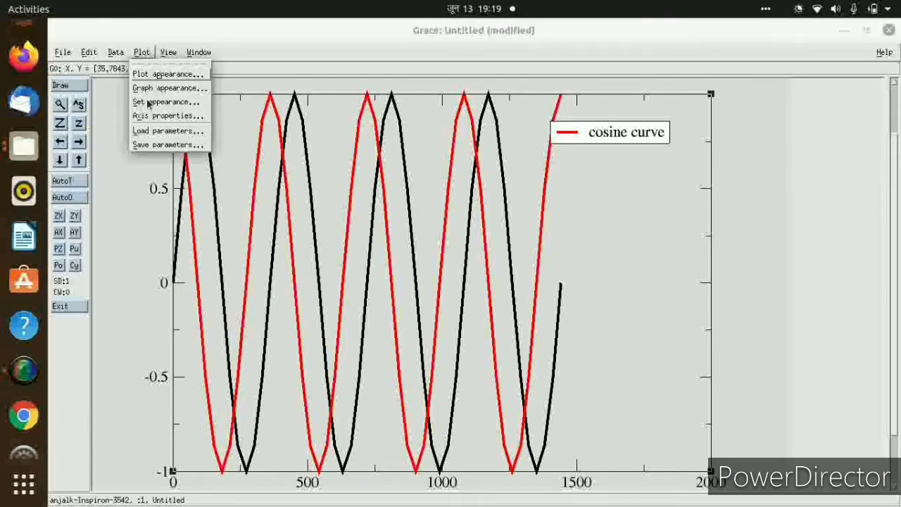
left_click(144, 115)
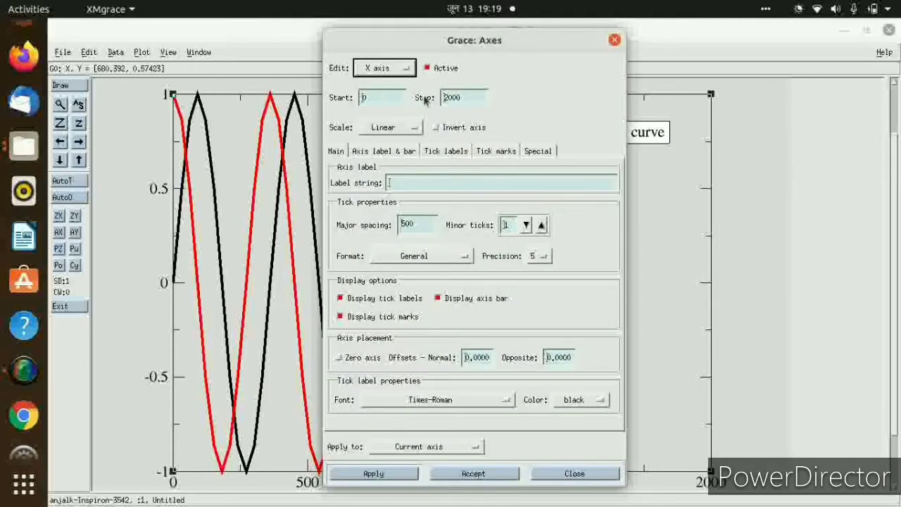
left_click(464, 103)
key("BackSpace")
key("BackSpace")
key("BackSpace")
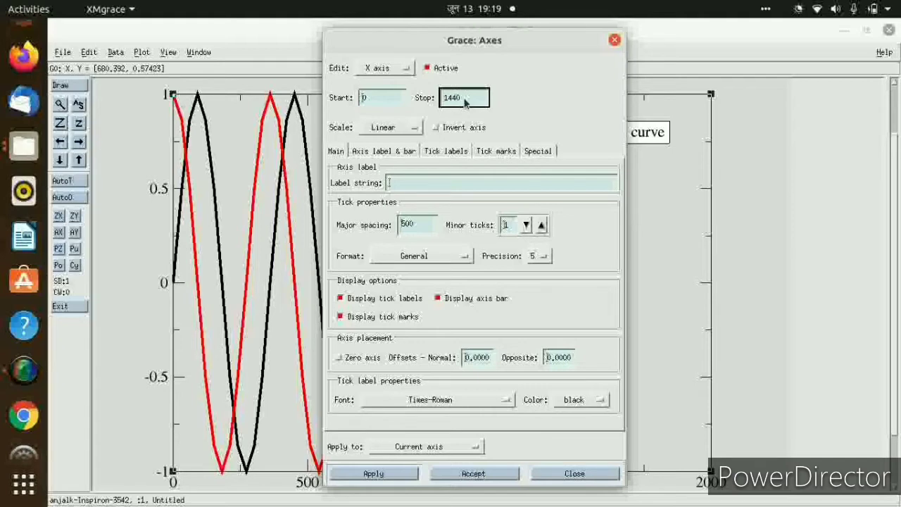
left_click(420, 226)
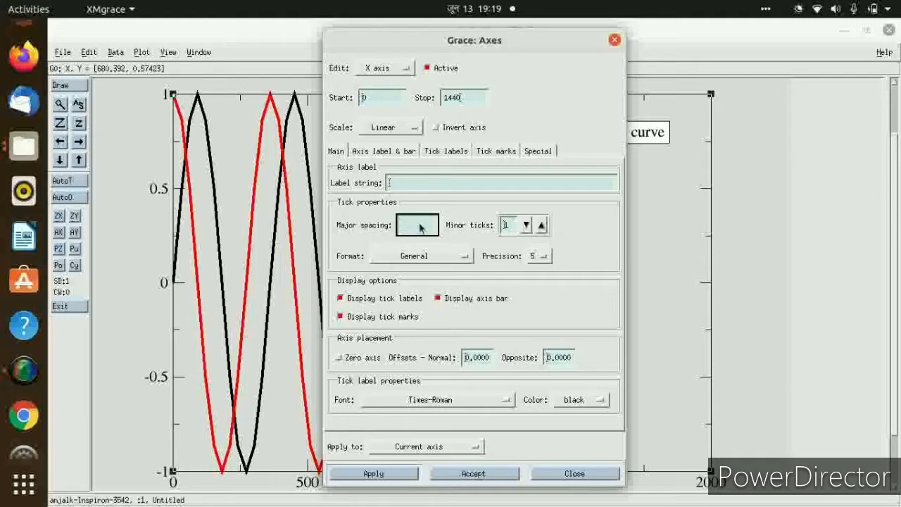
type("30")
Label the X axis "angles in degrees(x)".
left_click(439, 183)
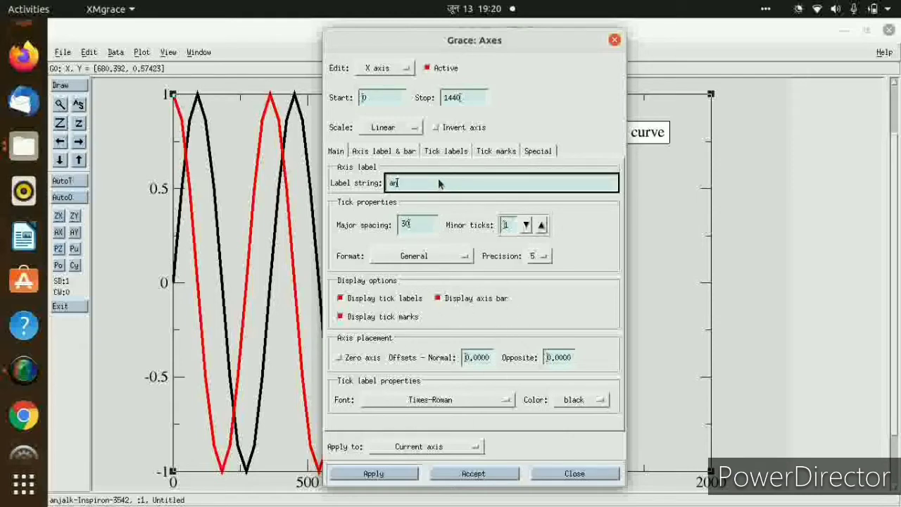
type("angles")
type("(x")
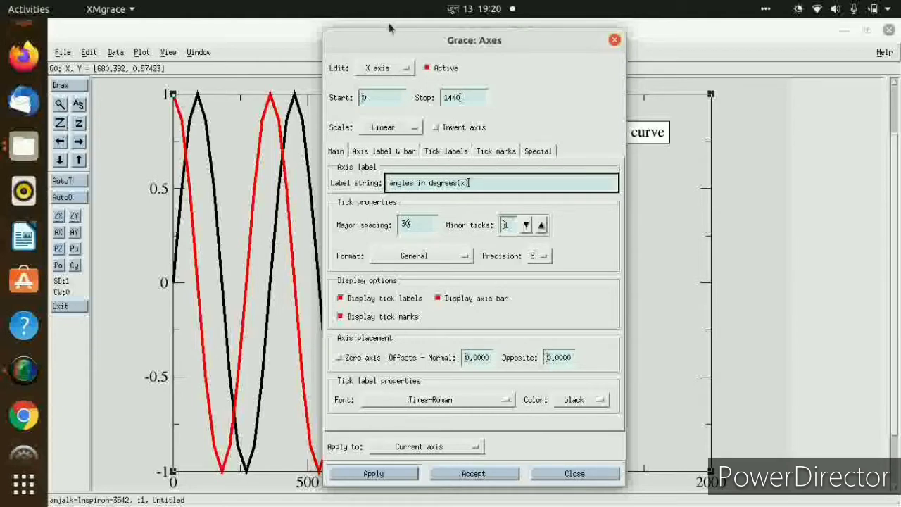
Switch to editing the Y axis and set its range from -7 to 7.
left_click(383, 68)
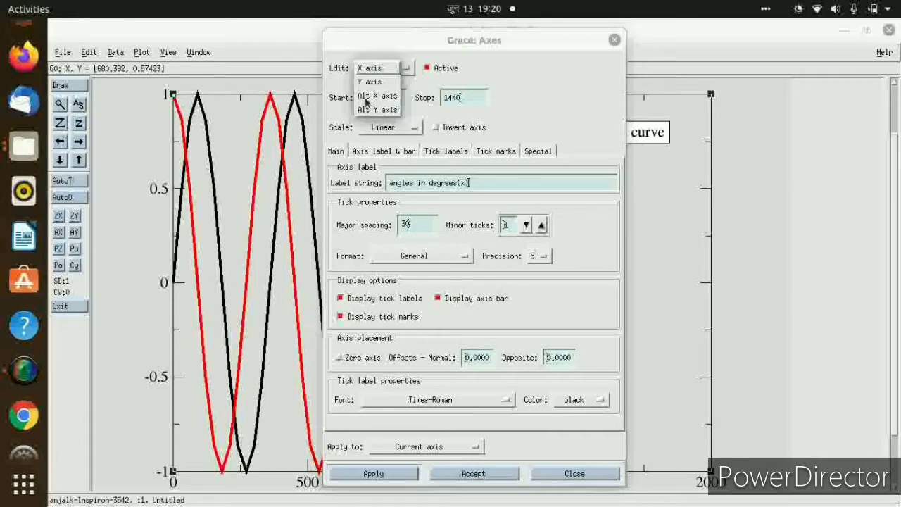
left_click(366, 82)
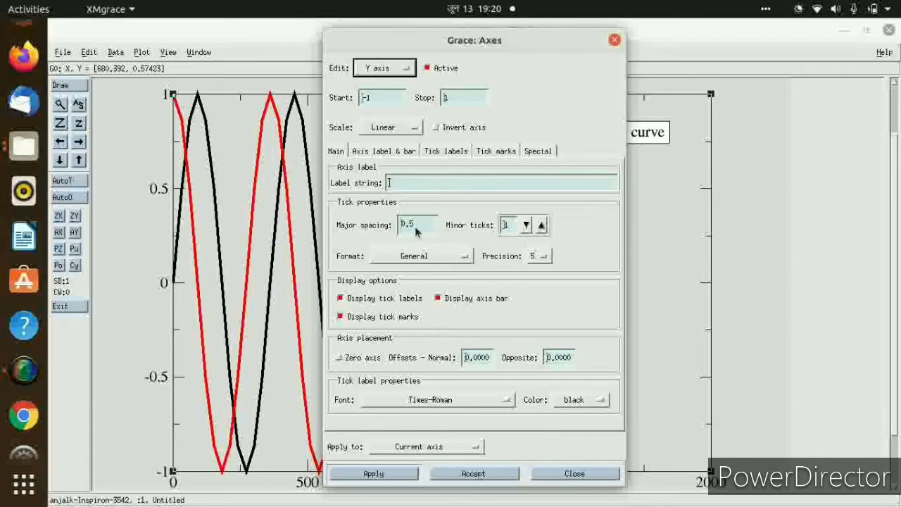
left_click(384, 100)
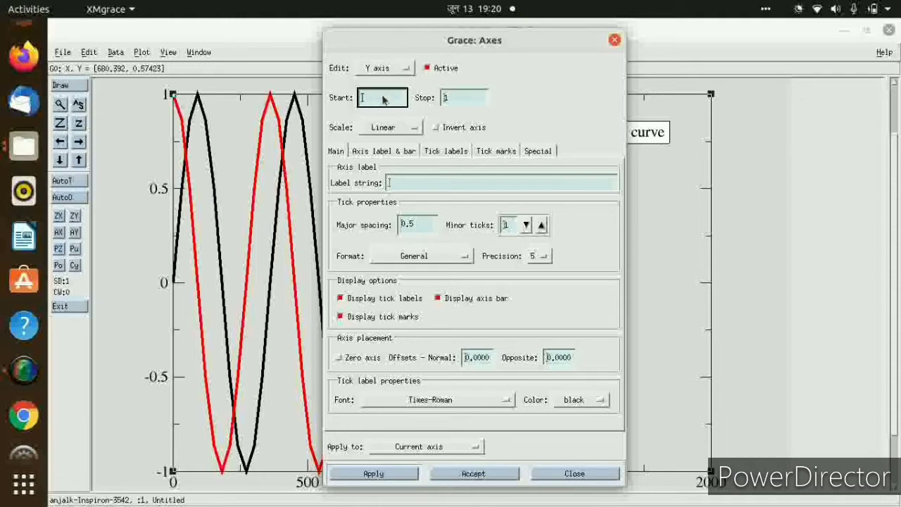
left_click(459, 99)
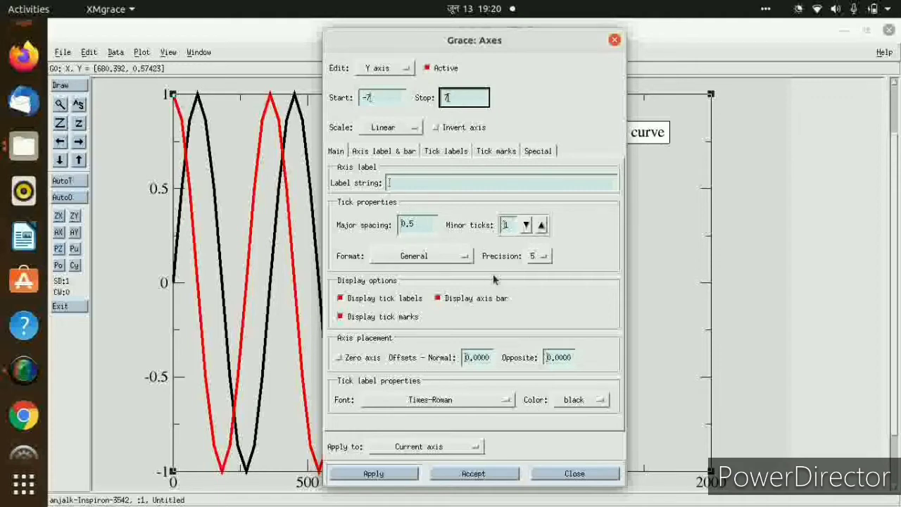
Label the Y axis "values of sine and cosine" and accept the axis settings.
left_click(435, 181)
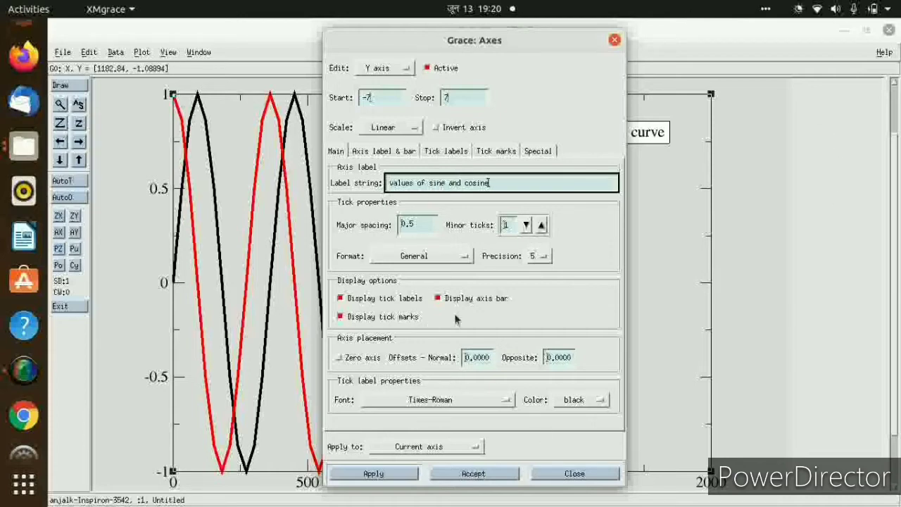
left_click(484, 476)
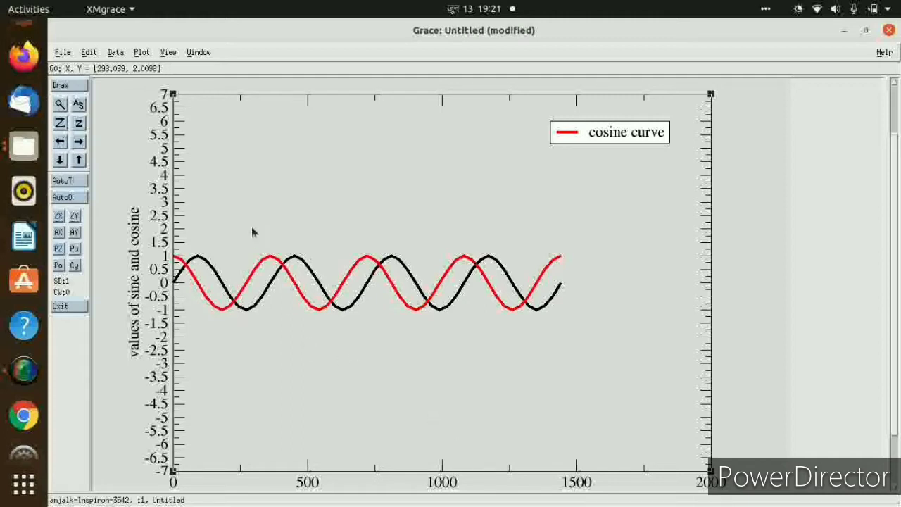
Give the black set G0.S0 the legend string "sine curve" and accept the set appearance.
double_click(279, 277)
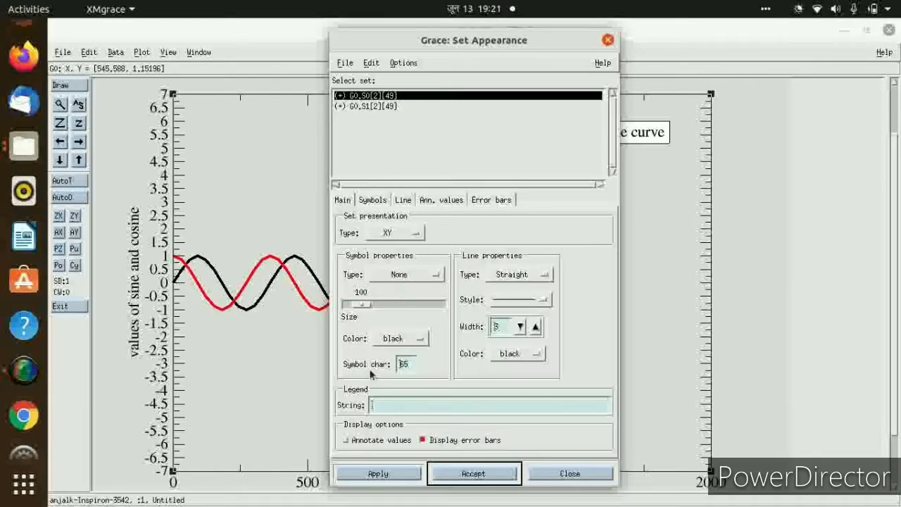
left_click(371, 107)
left_click(367, 97)
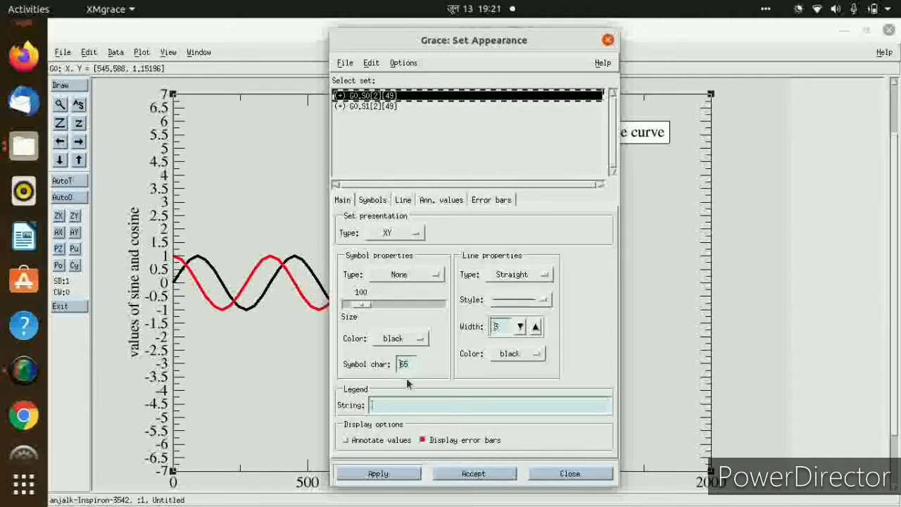
left_click(408, 407)
type("sine curve")
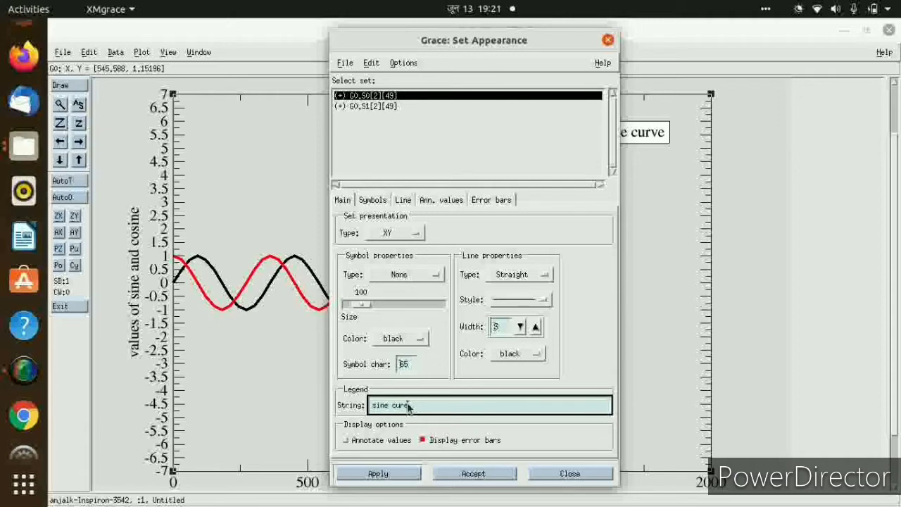
key("BackSpace")
type("e")
left_click(473, 475)
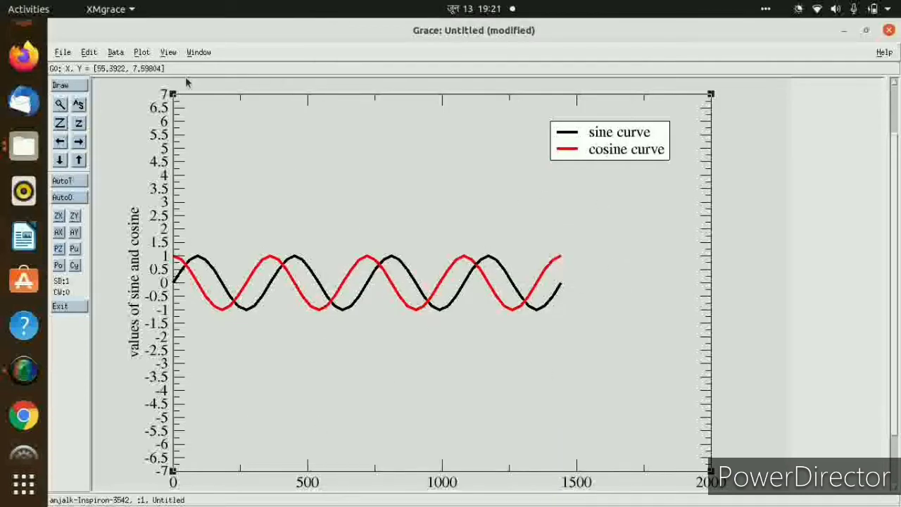
Set the Y axis major tick spacing to 1 in the axis properties and accept the change.
left_click(142, 53)
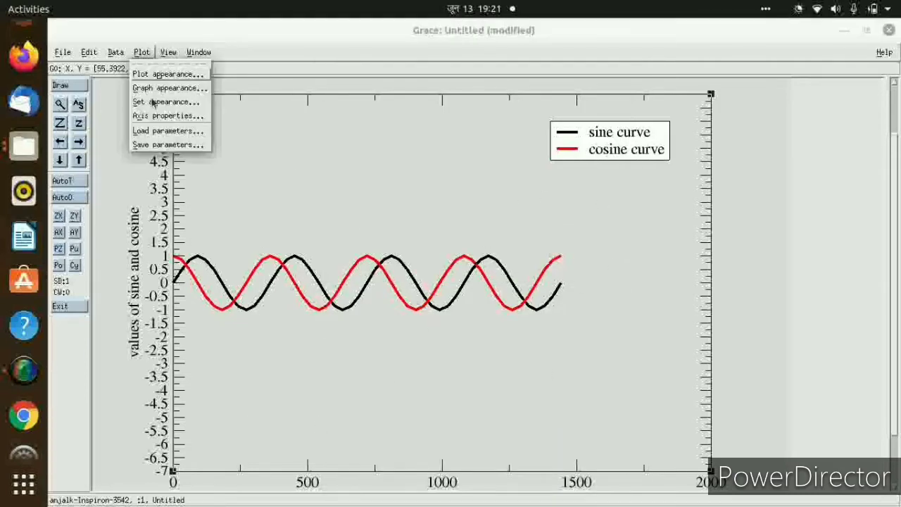
left_click(152, 117)
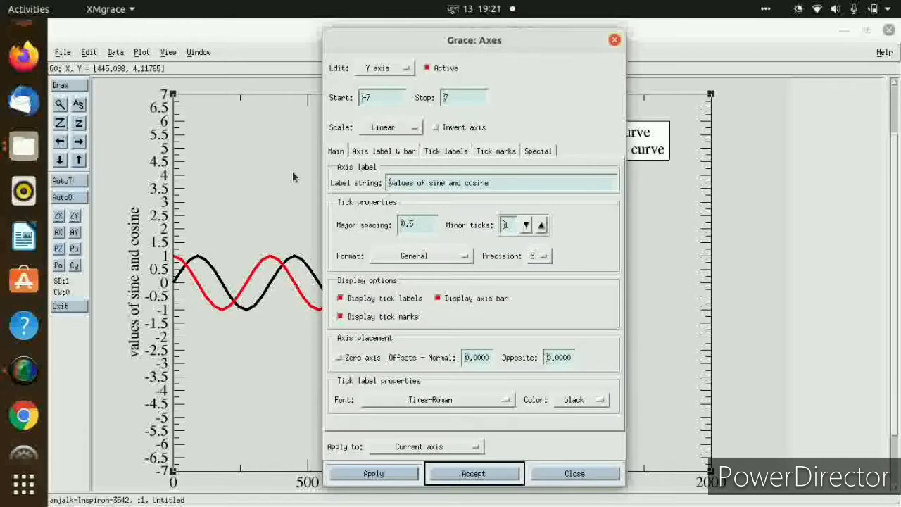
left_click(417, 225)
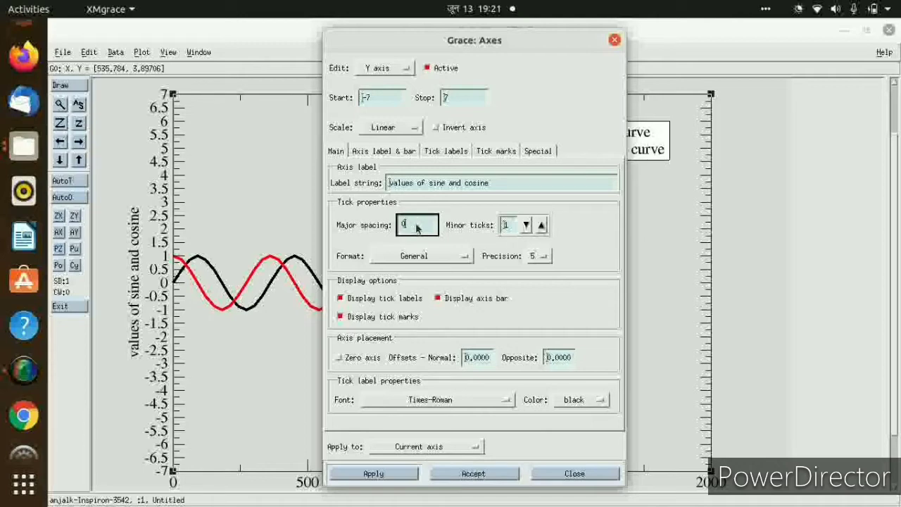
type("1")
left_click(474, 473)
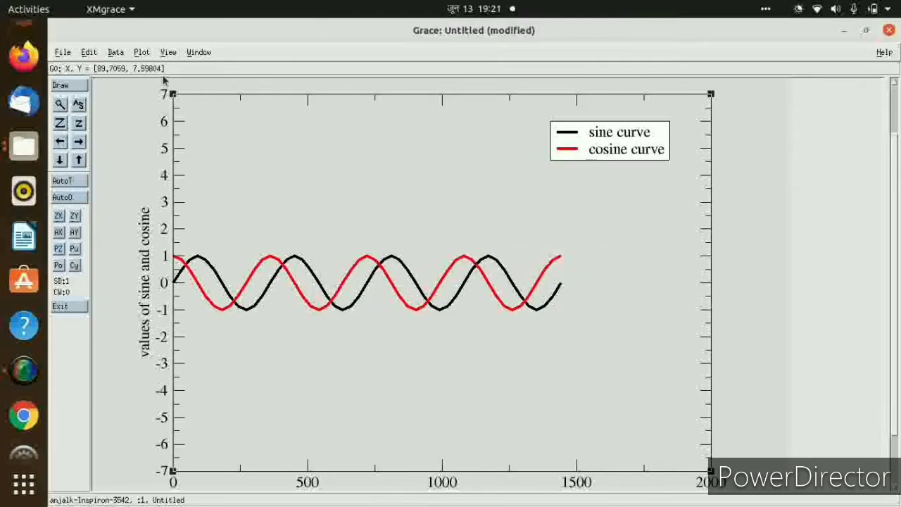
Switch the axis properties to the X axis, set its stop value to 1440 and accept.
left_click(142, 52)
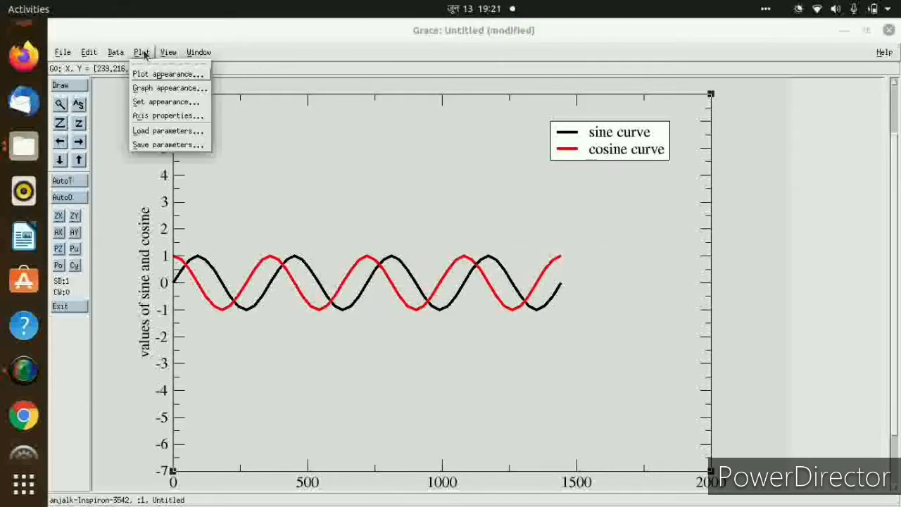
left_click(159, 117)
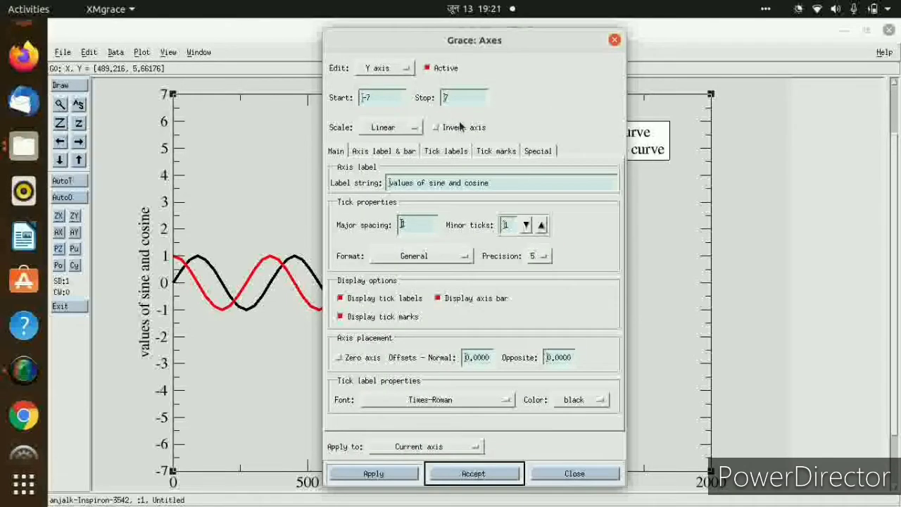
left_click(393, 71)
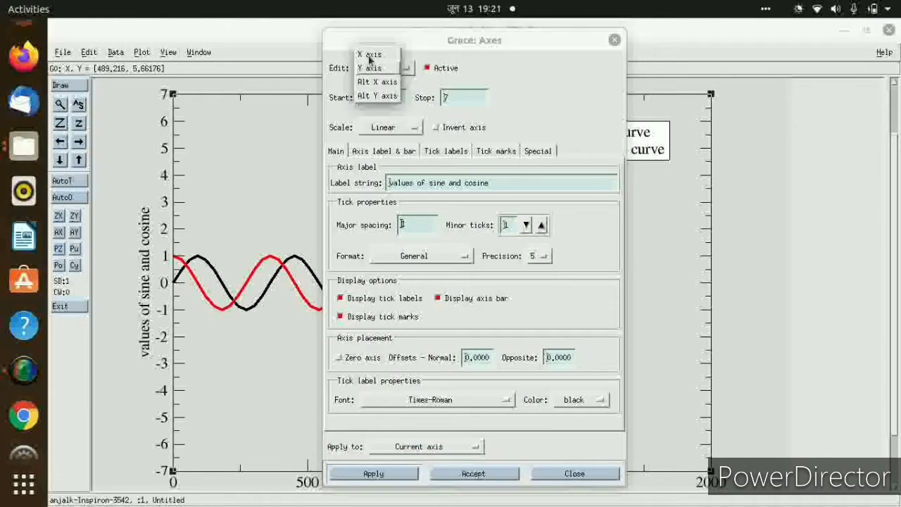
left_click(371, 55)
left_click(465, 100)
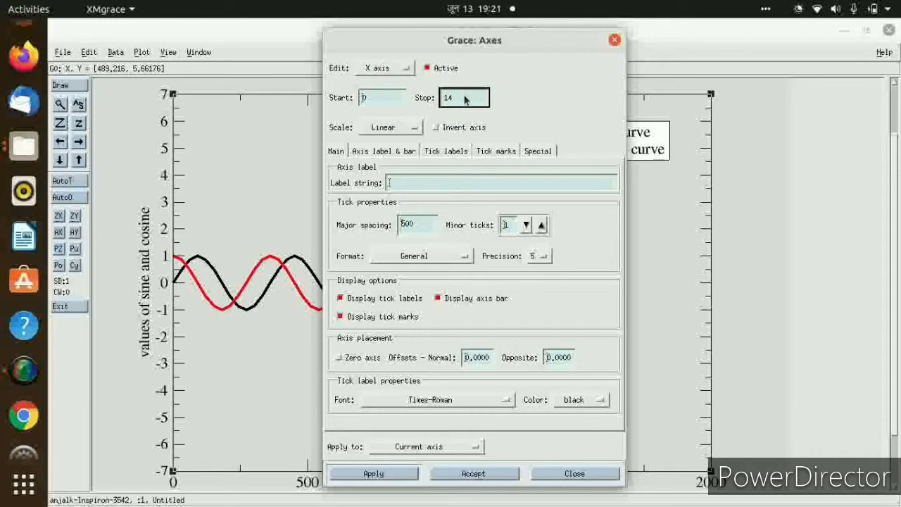
type("1440")
left_click(467, 474)
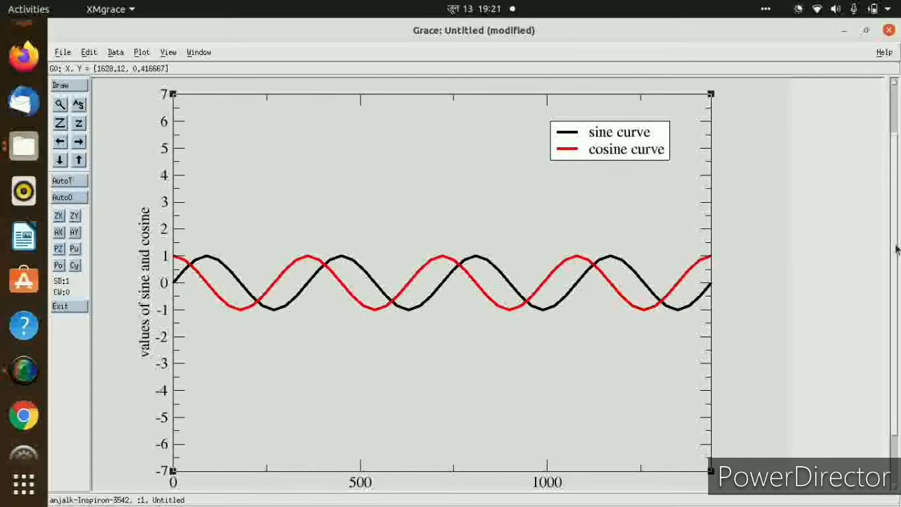
Label the X axis "angles in degrees(x)" and set the label font to Helvetica-Bold.
left_click_drag(896, 245, 894, 298)
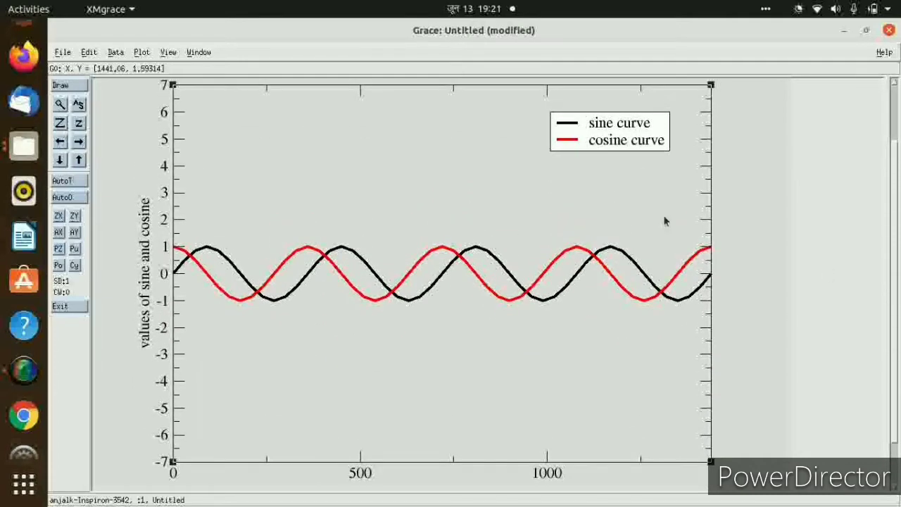
left_click(143, 54)
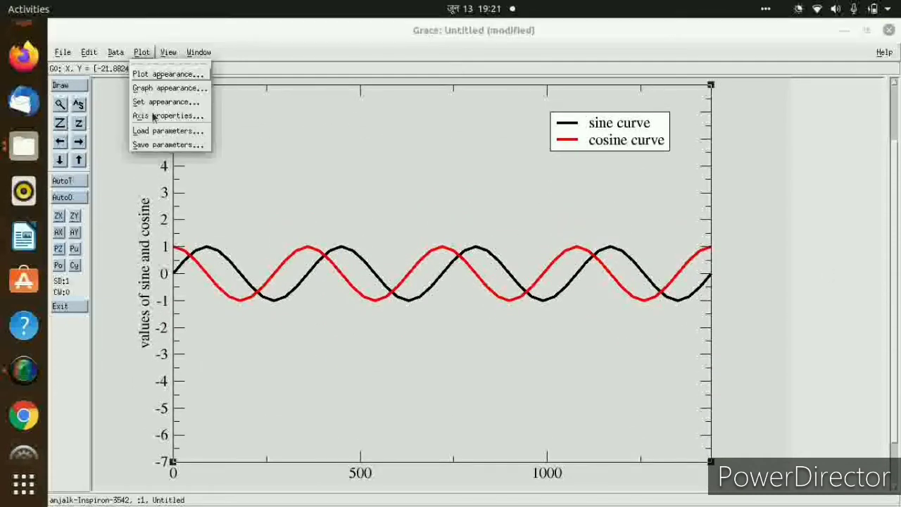
left_click(155, 115)
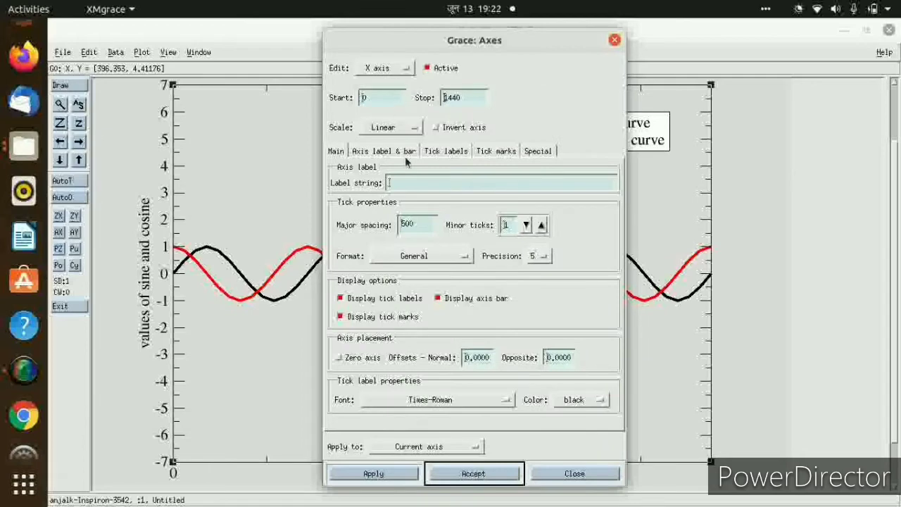
left_click(405, 183)
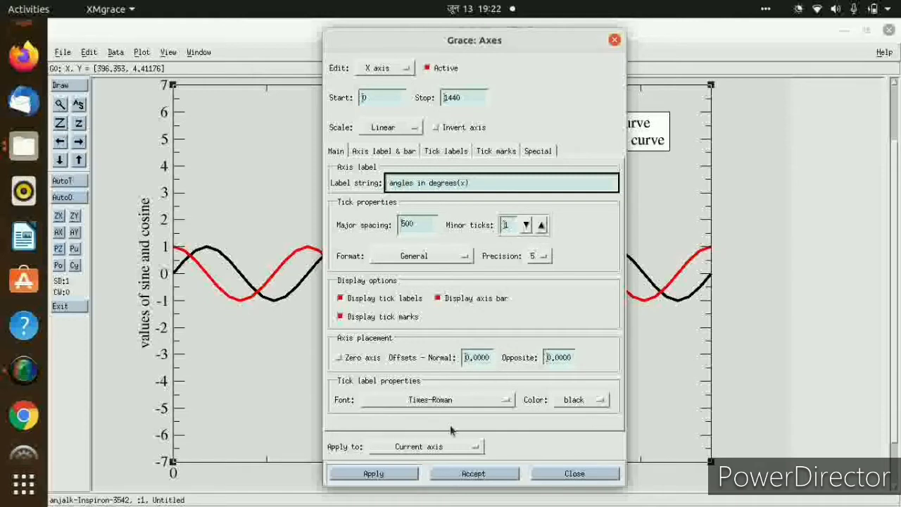
left_click(371, 152)
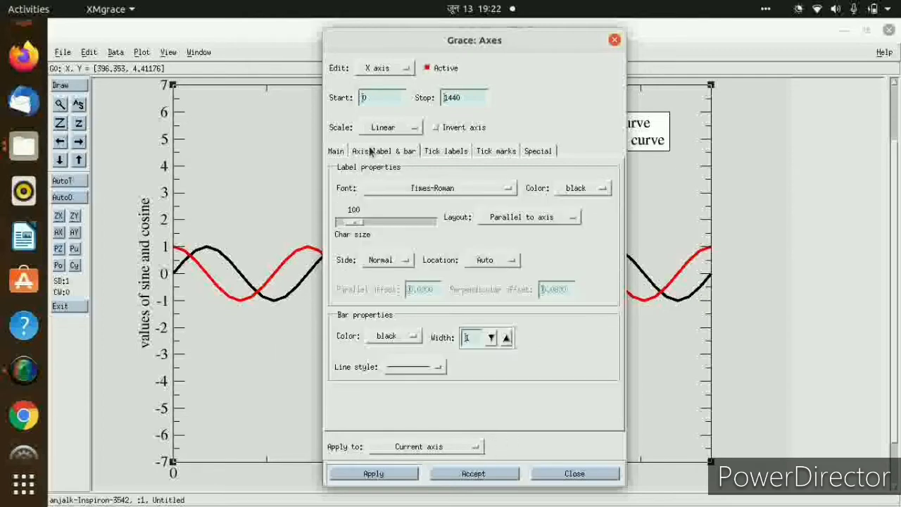
left_click(448, 189)
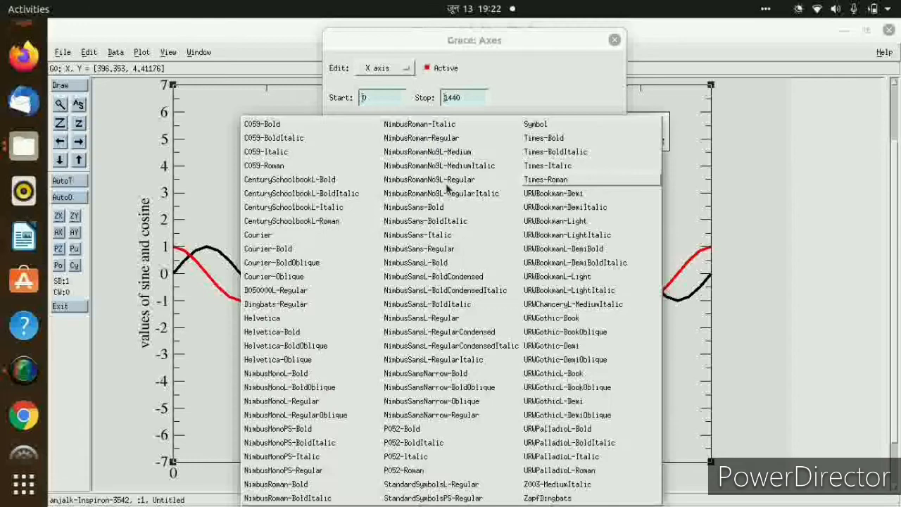
left_click(296, 332)
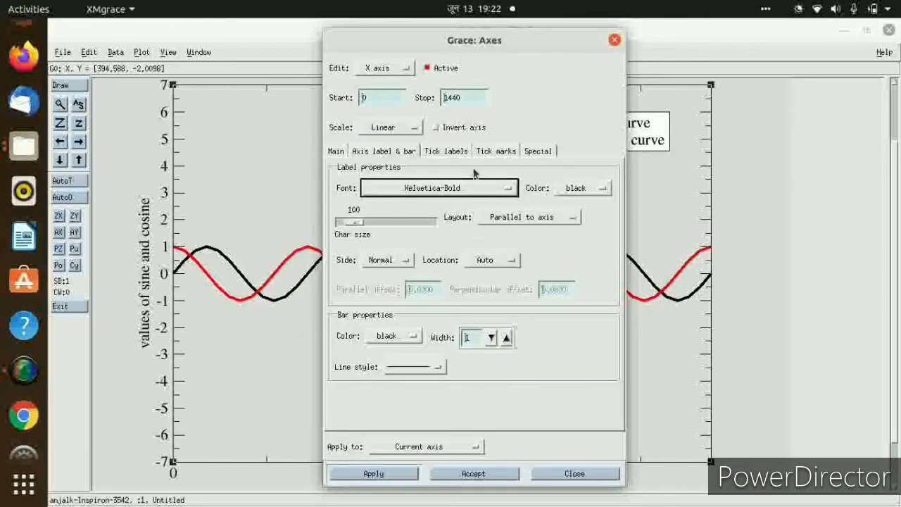
Set the X axis major tick spacing to 60 and accept the axis settings.
left_click(454, 151)
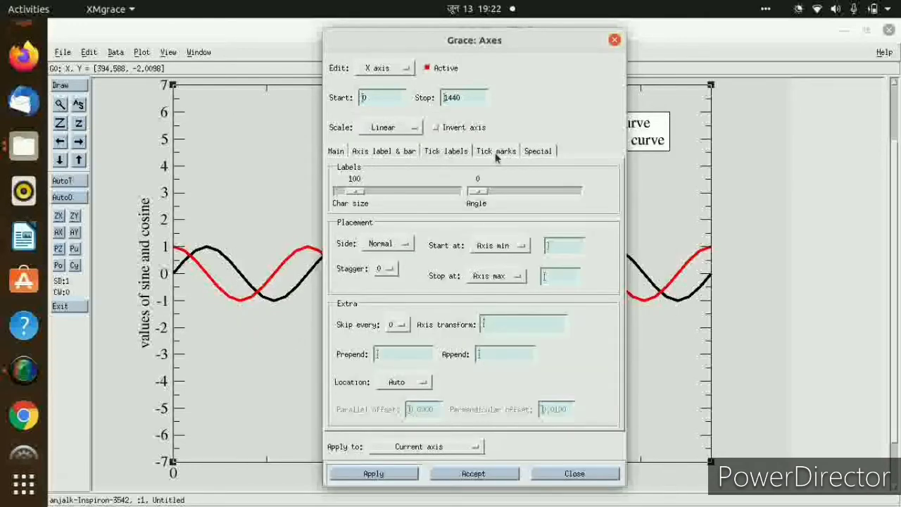
left_click(496, 152)
left_click(451, 152)
left_click(337, 152)
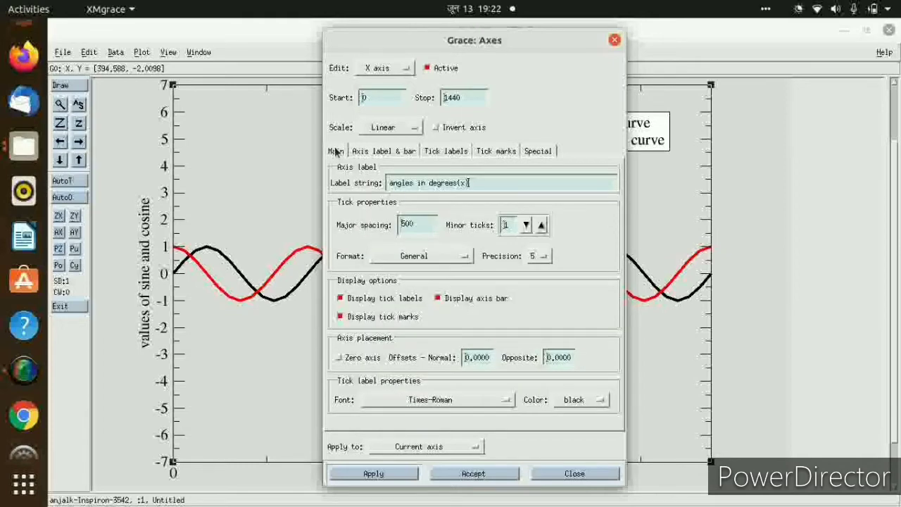
left_click(414, 226)
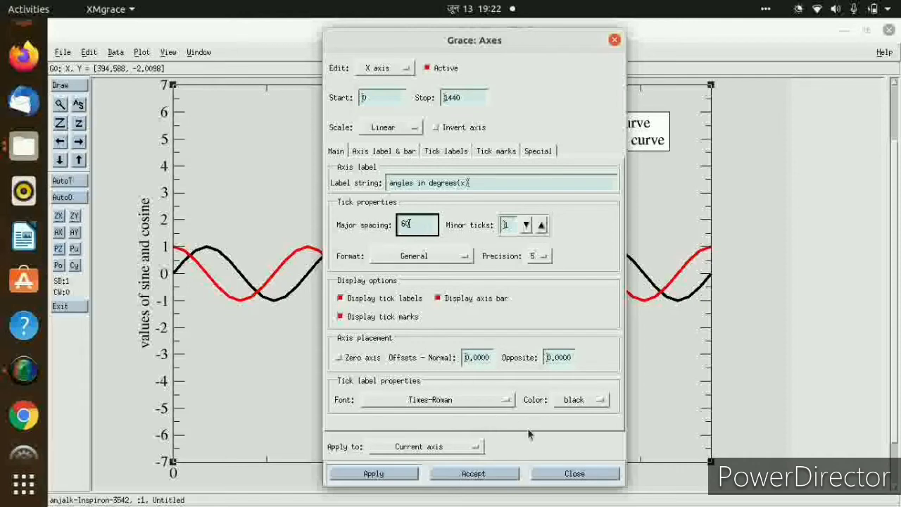
left_click(476, 474)
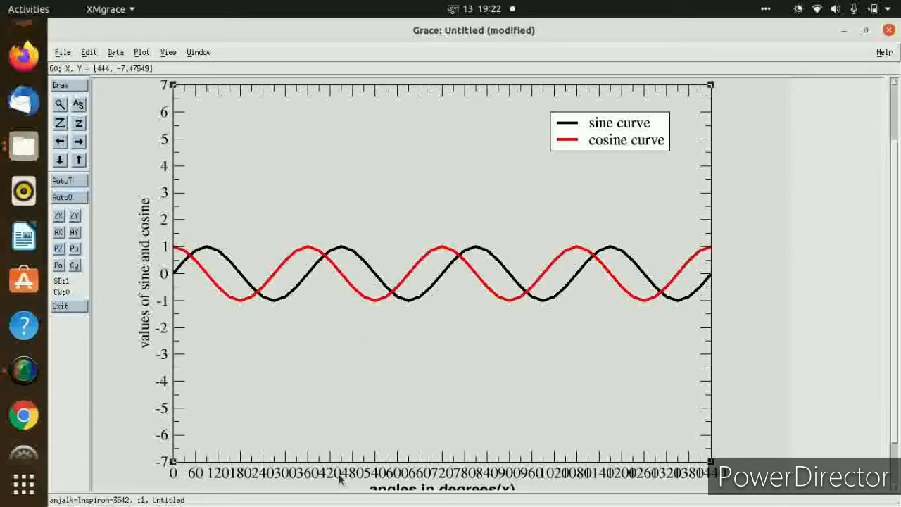
Set the X axis tick labels to character size 49 and angle 43, and accept the changes.
left_click(143, 52)
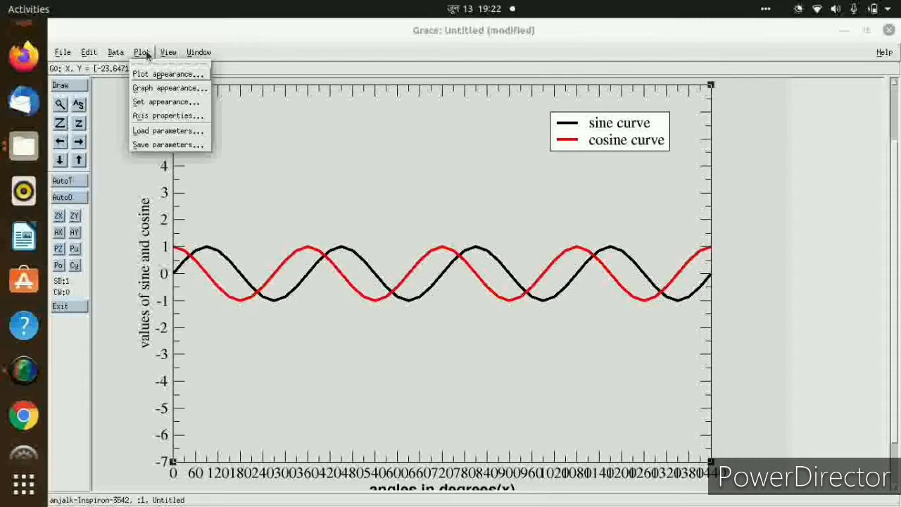
left_click(145, 117)
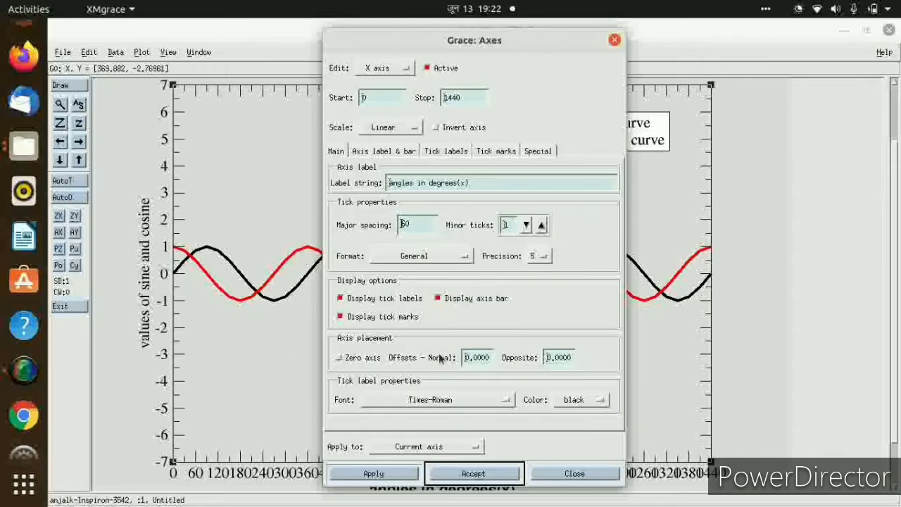
left_click(444, 151)
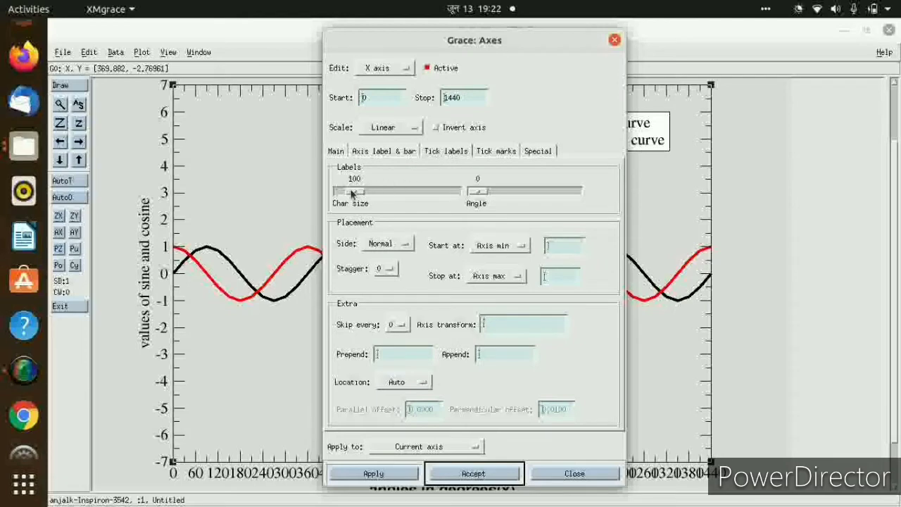
left_click_drag(352, 193, 345, 190)
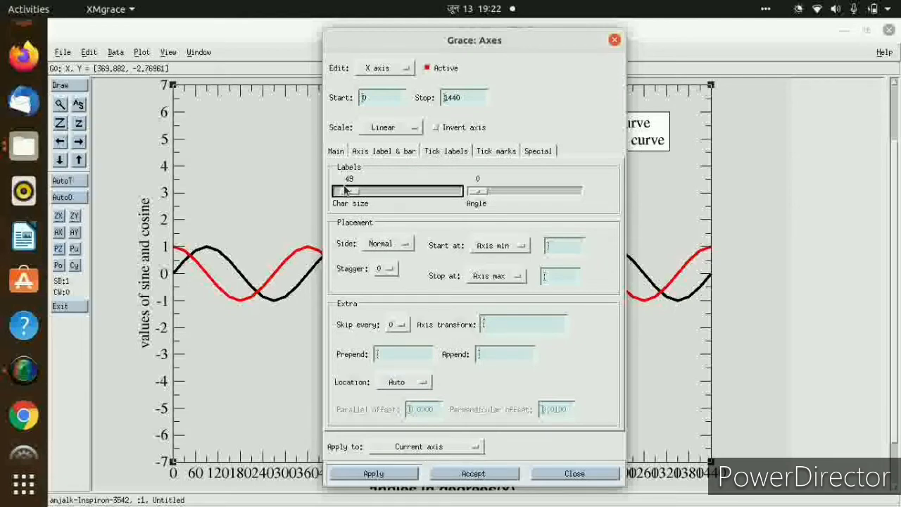
left_click(494, 152)
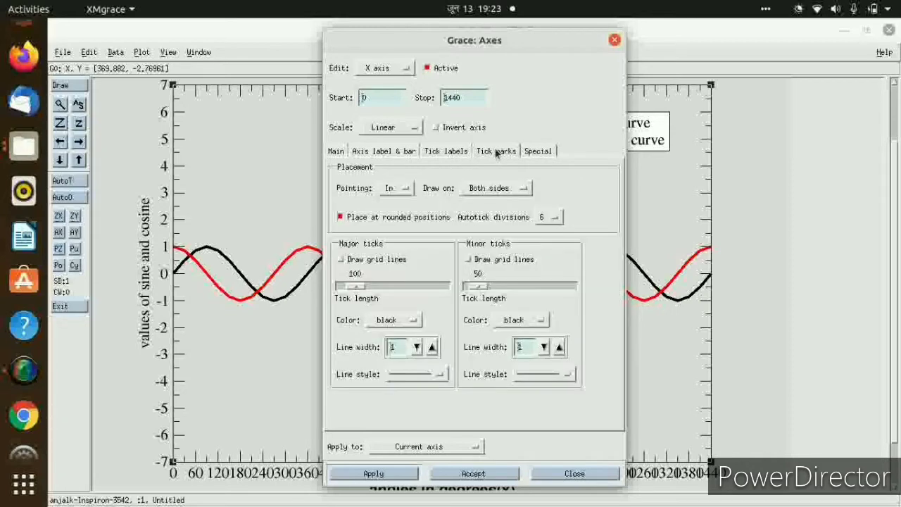
left_click(446, 152)
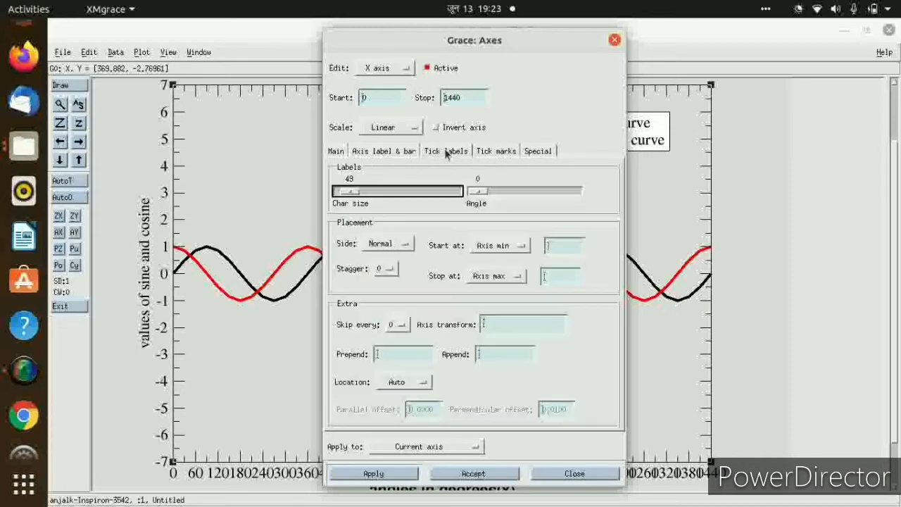
left_click(482, 192)
left_click_drag(482, 192, 497, 191)
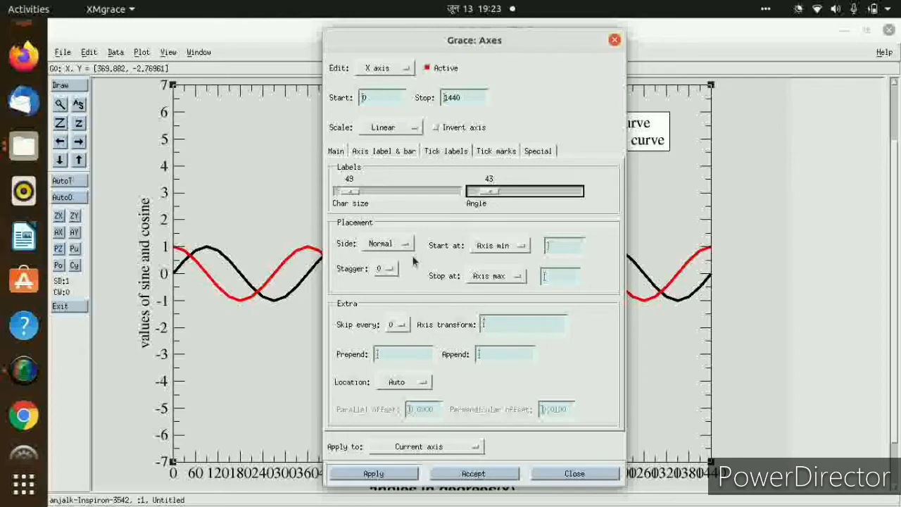
left_click(486, 476)
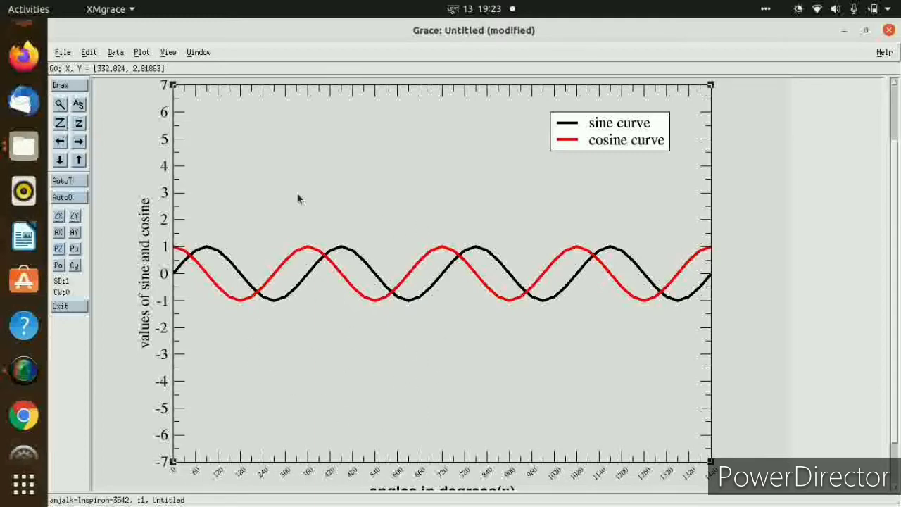
Turn on grid lines for both the major and minor ticks of the X axis.
left_click(142, 52)
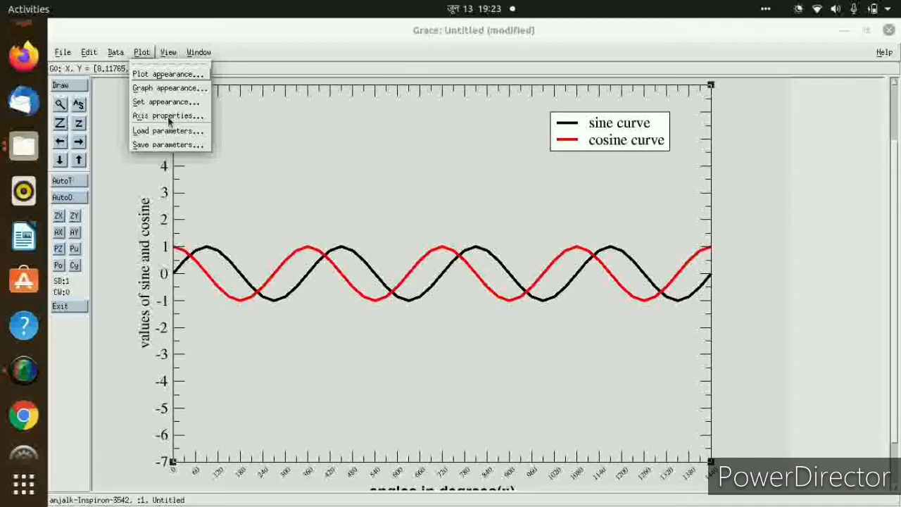
left_click(169, 115)
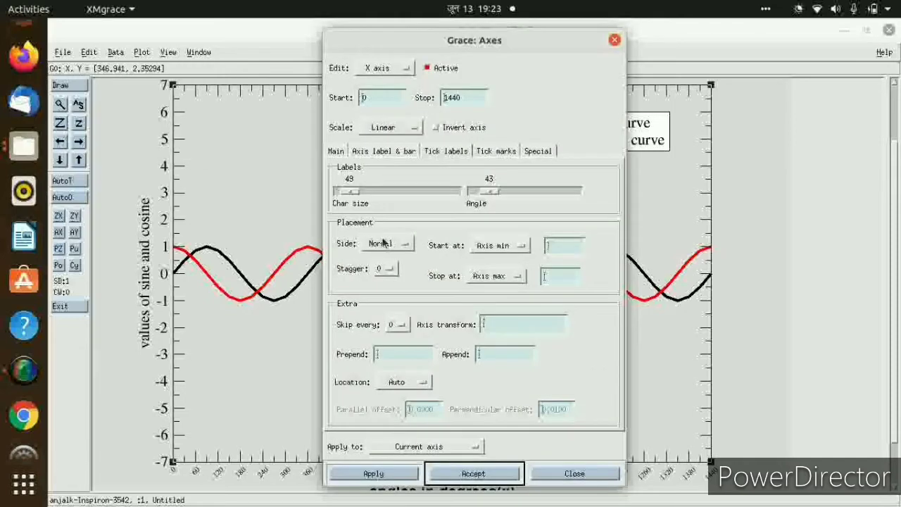
left_click(486, 151)
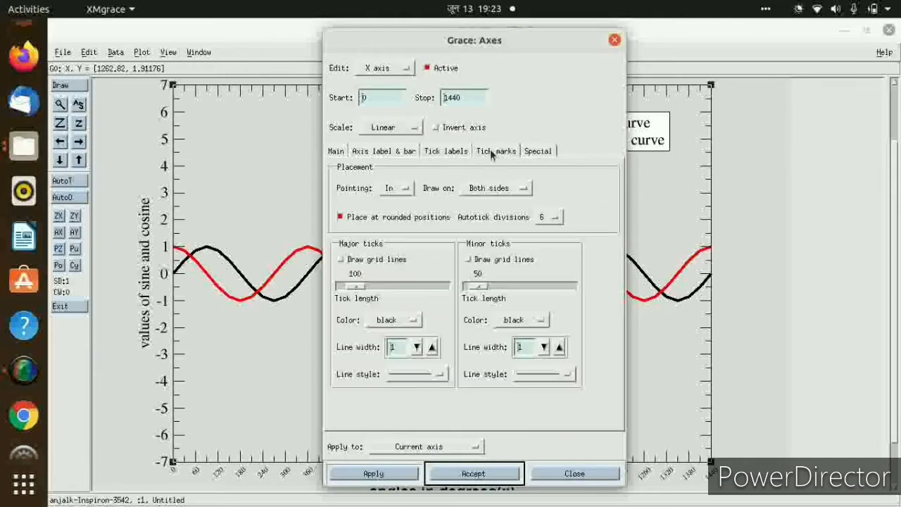
left_click(342, 260)
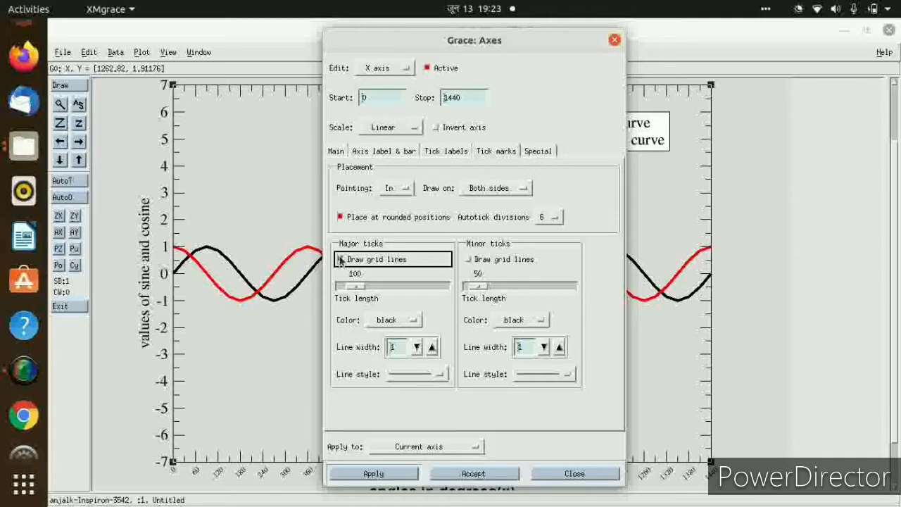
left_click(468, 260)
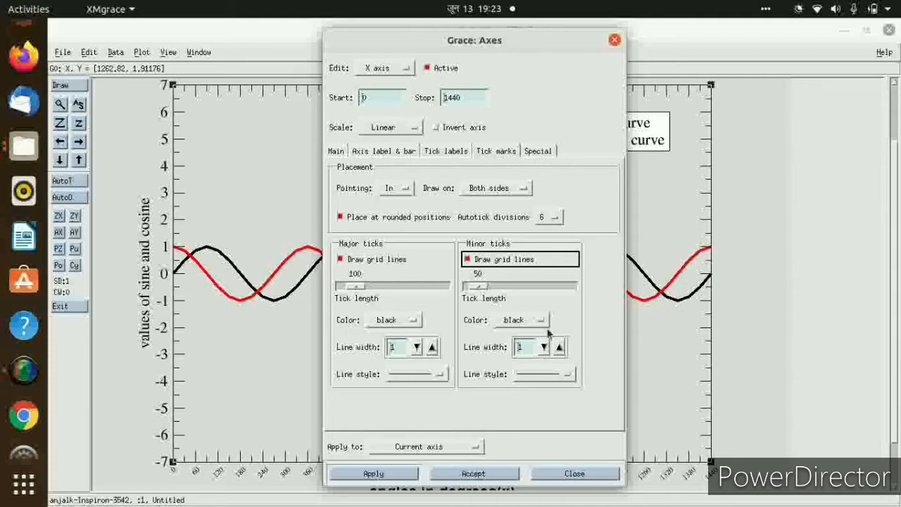
Set the X axis major tick line width to 2 and the minor tick line style to dotted, and accept.
left_click(432, 347)
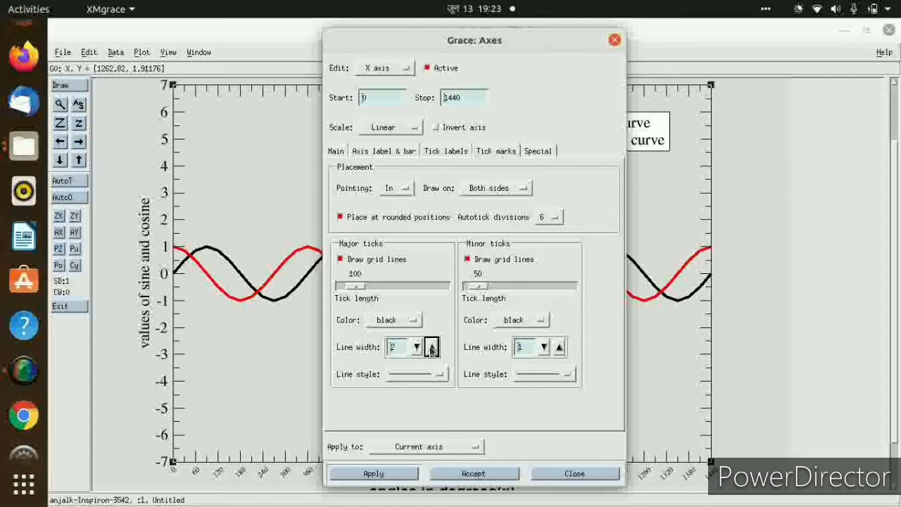
left_click(567, 379)
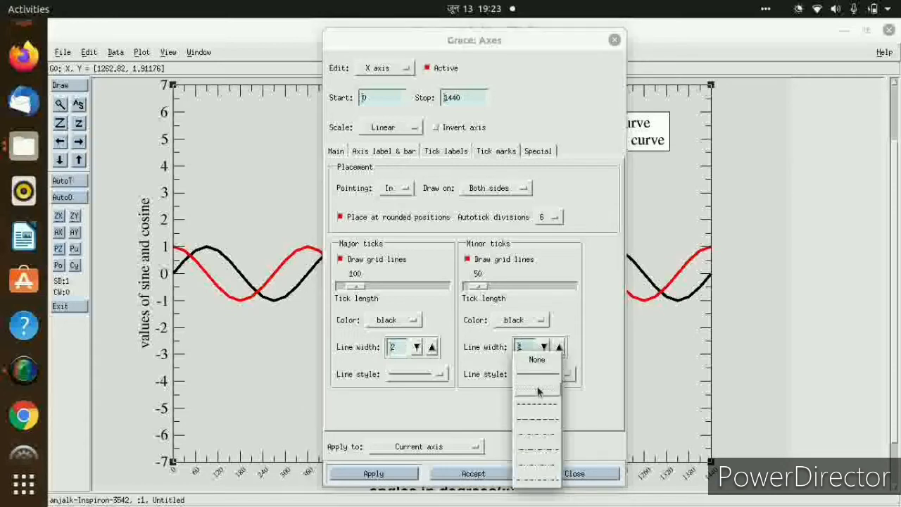
left_click(541, 391)
left_click(473, 474)
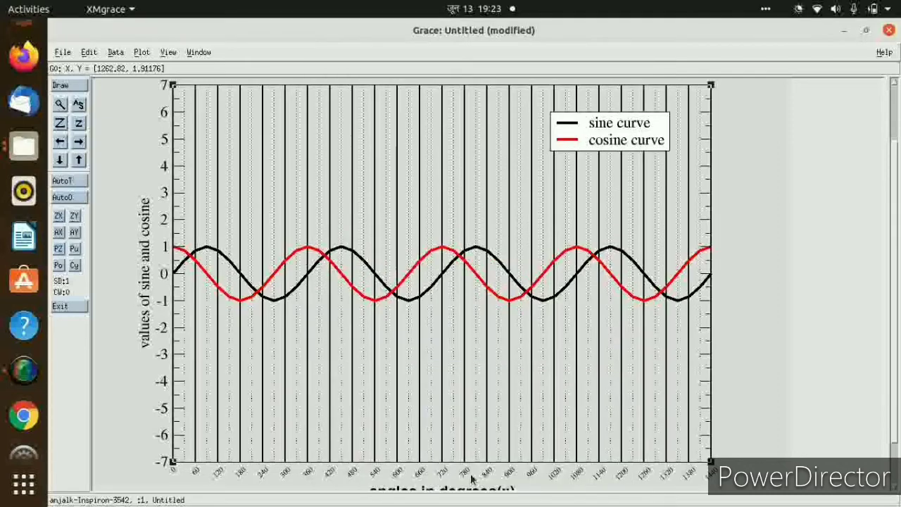
For the Y axis tick marks, set the major line width to 1.5 and the minor line style to dotted.
left_click(144, 53)
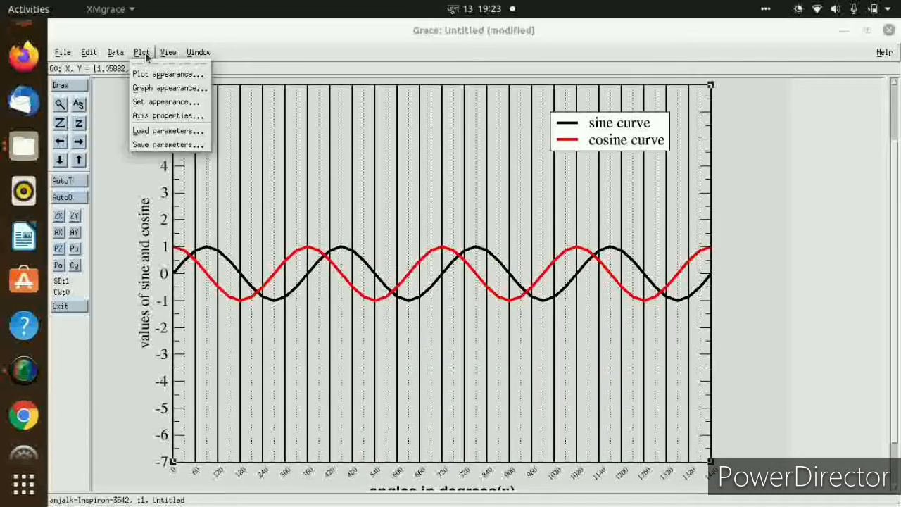
left_click(150, 116)
left_click(386, 67)
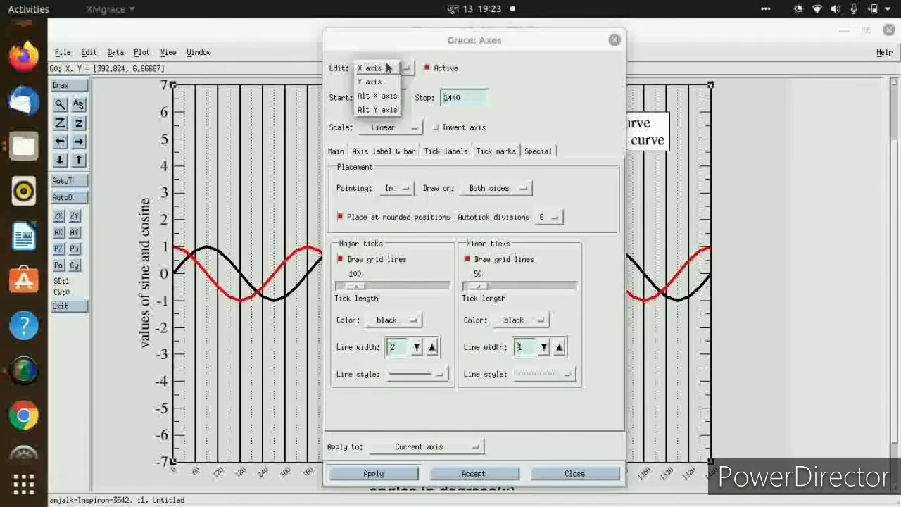
left_click(380, 83)
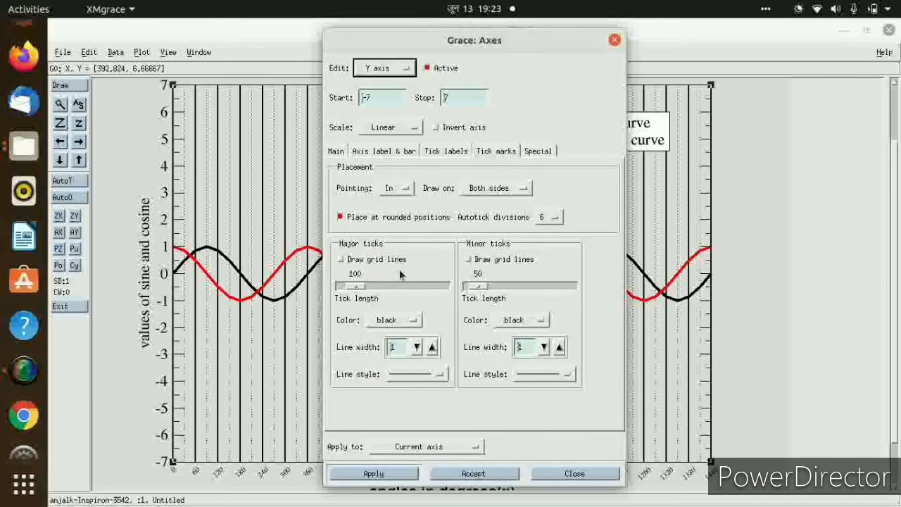
left_click(432, 347)
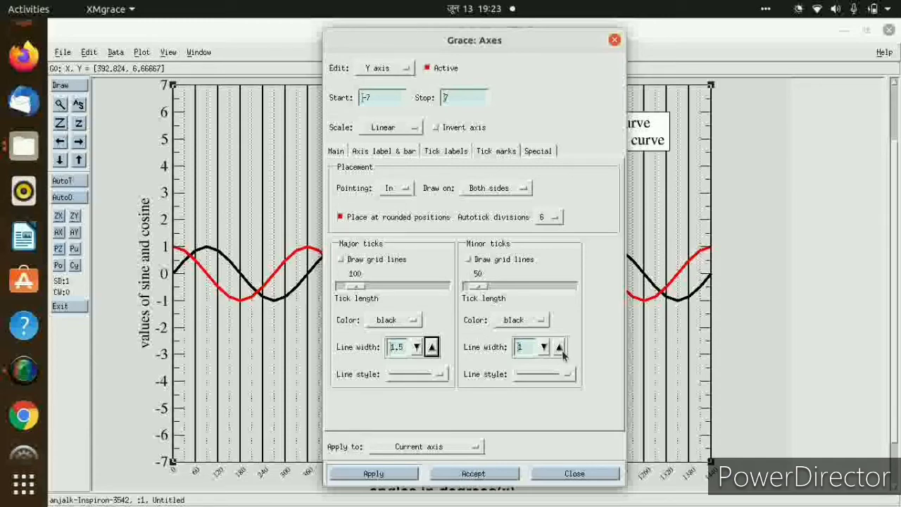
left_click(566, 374)
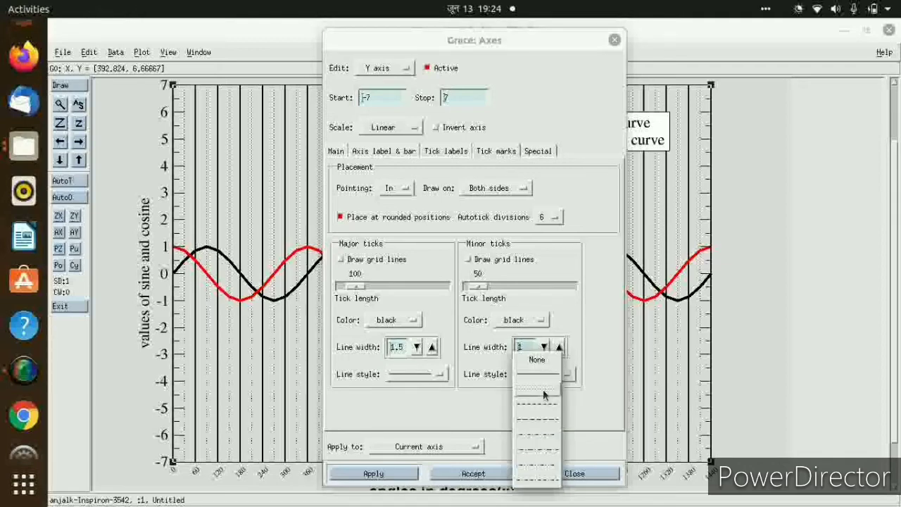
left_click(544, 390)
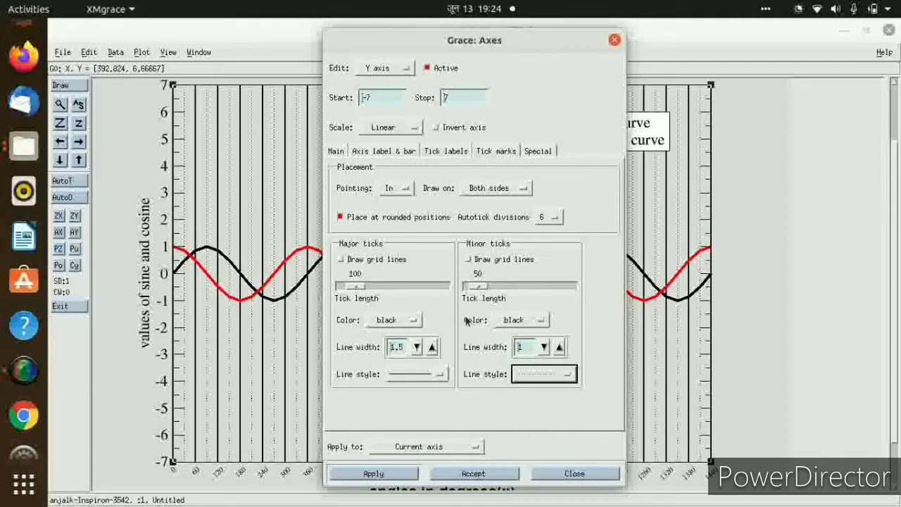
Colour the Y axis major ticks blue and accept the axis settings.
left_click(412, 321)
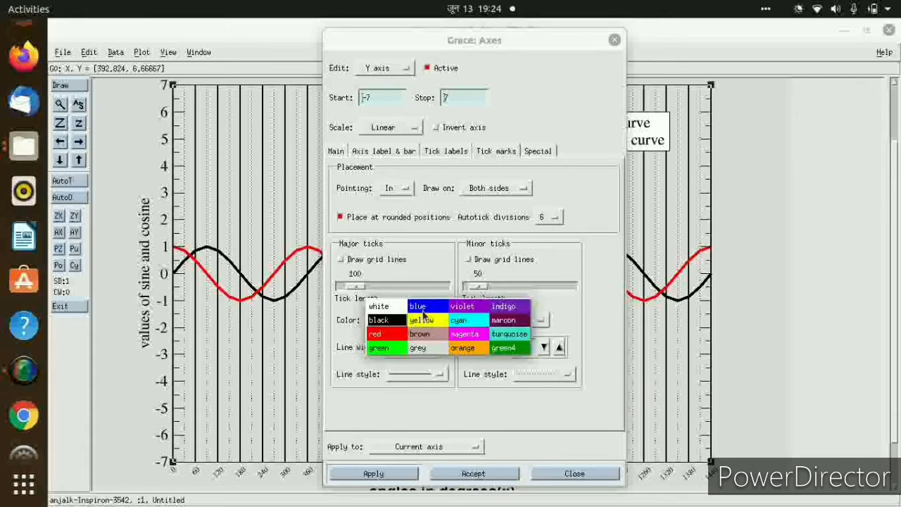
left_click(425, 312)
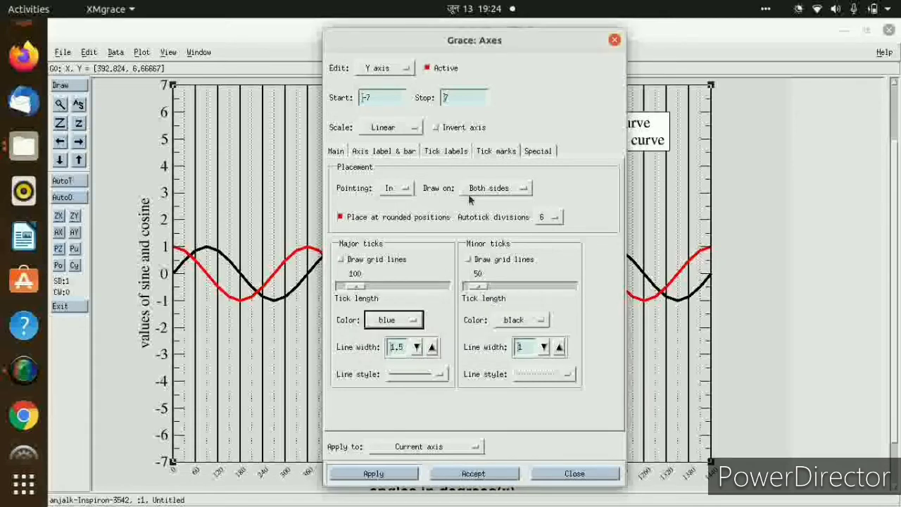
left_click(482, 474)
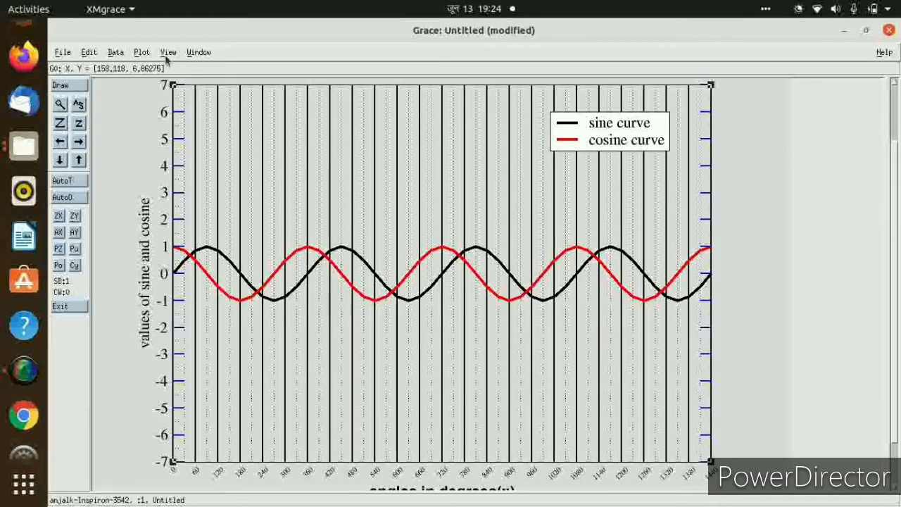
Turn on grid lines for both the major and minor ticks of the Y axis and accept.
left_click(141, 52)
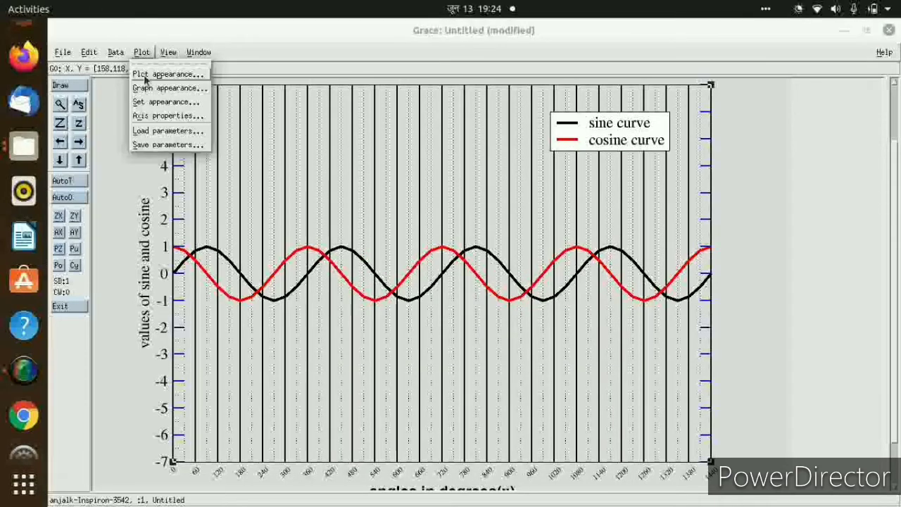
left_click(146, 116)
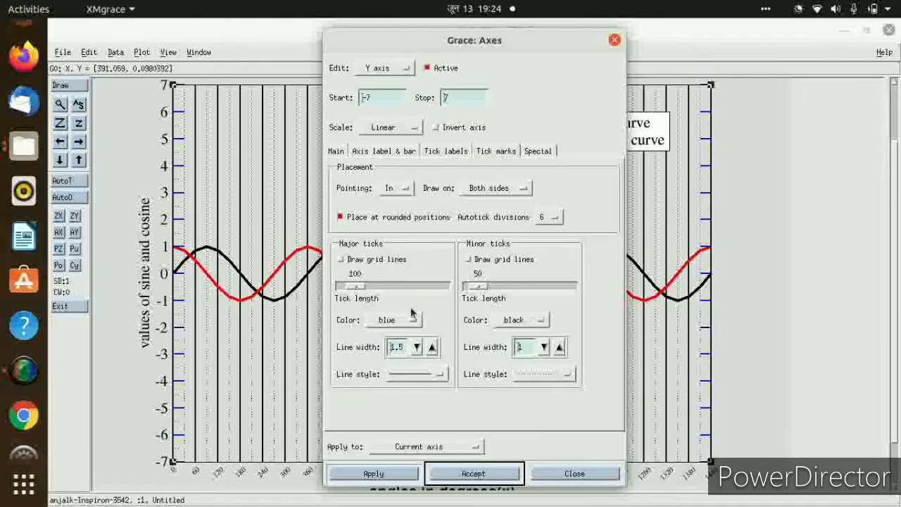
left_click(355, 261)
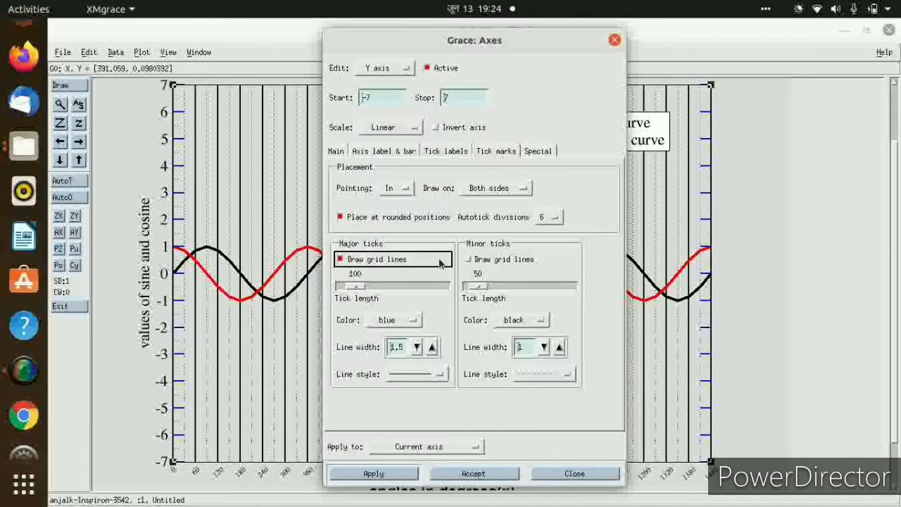
left_click(467, 260)
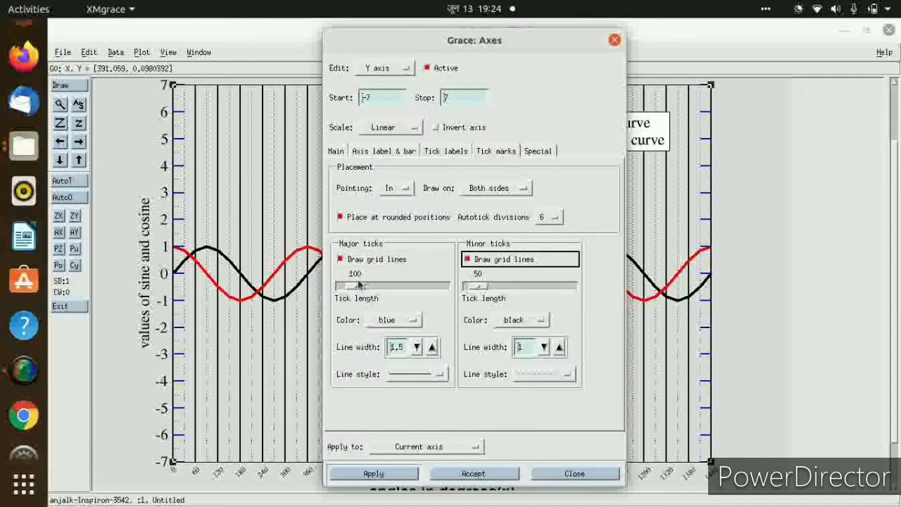
left_click(477, 473)
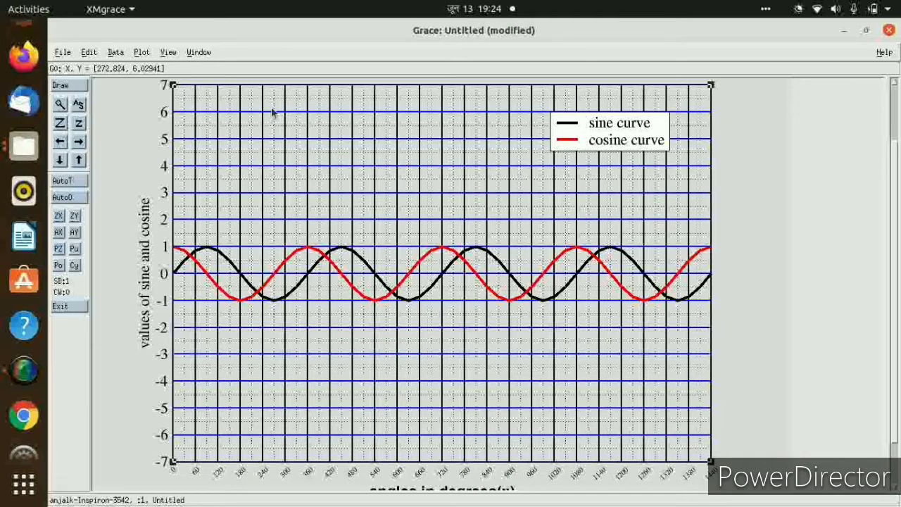
Give the graph the title "Plot of sine and cosine curve" and the subtitle "0-1440 degrees".
left_click(143, 52)
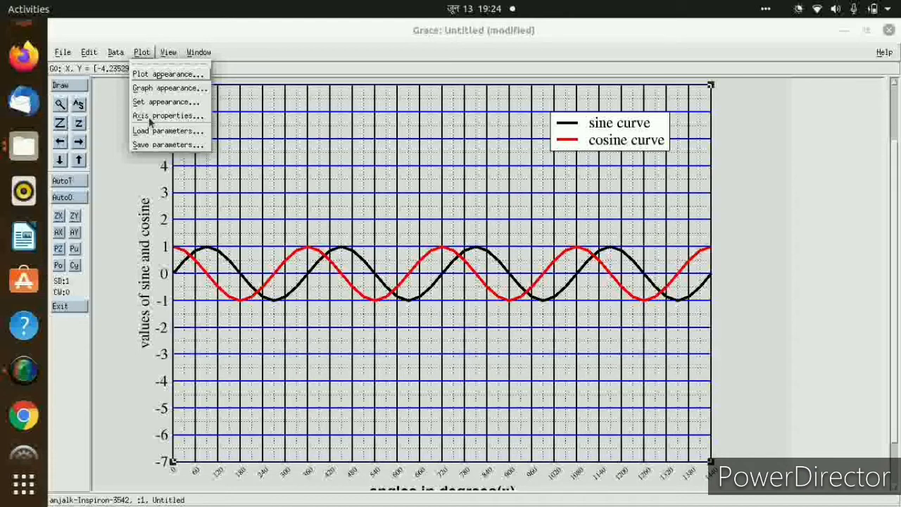
left_click(896, 327)
left_click_drag(895, 327, 897, 353)
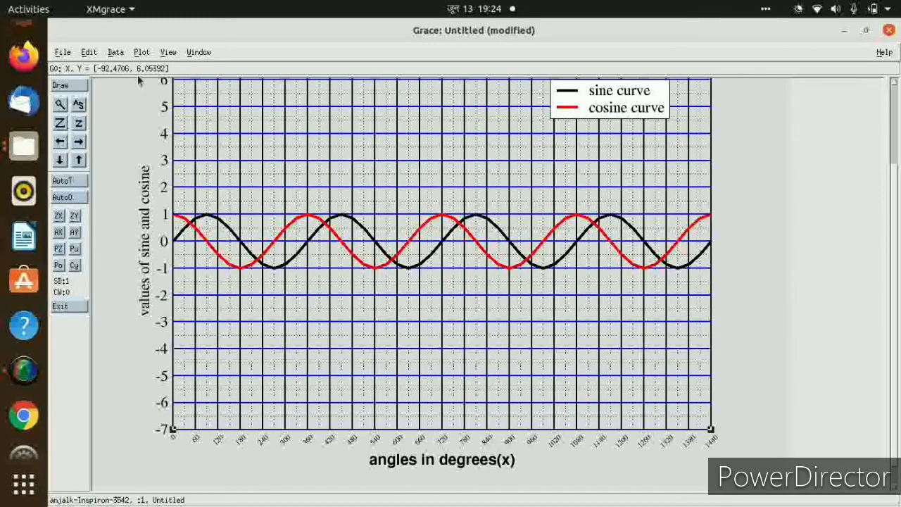
left_click(143, 54)
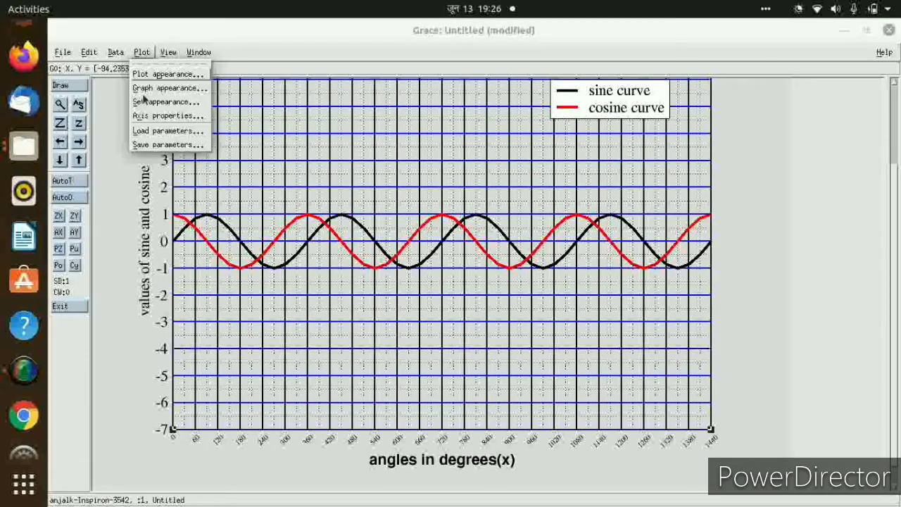
left_click(144, 88)
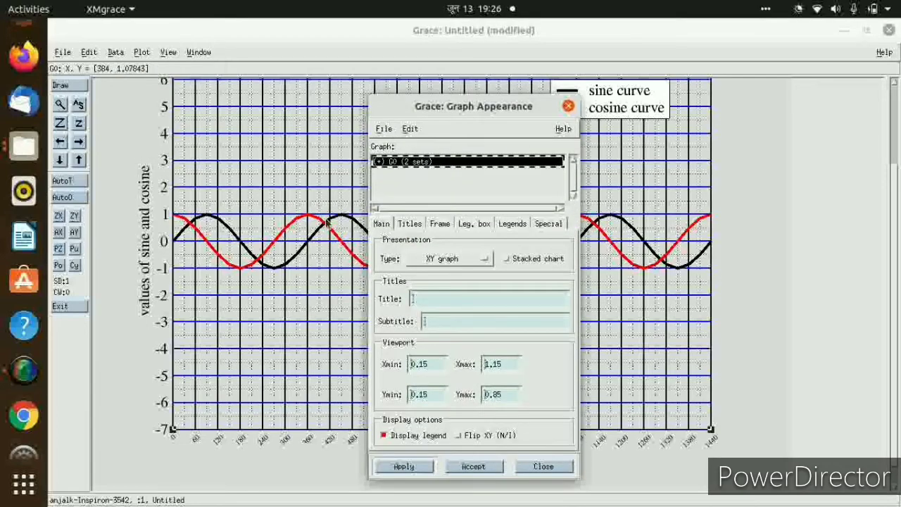
left_click(432, 297)
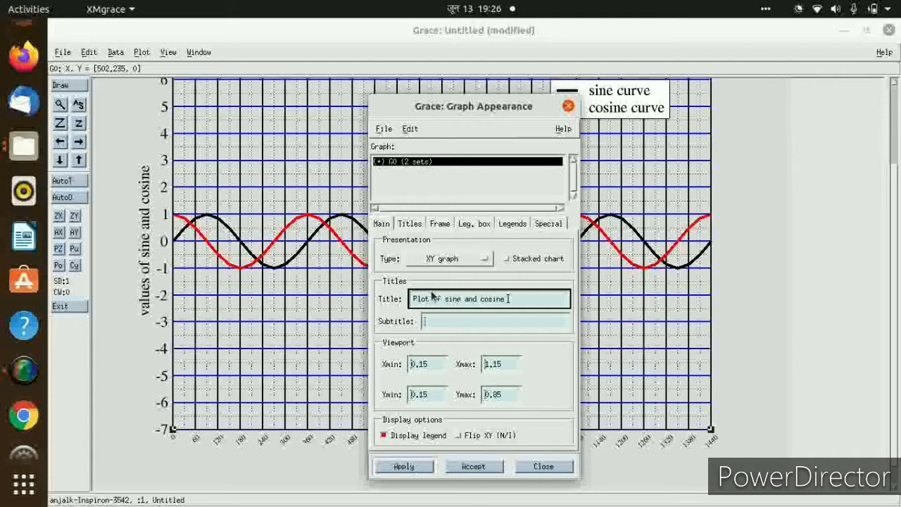
type("ve")
left_click(441, 324)
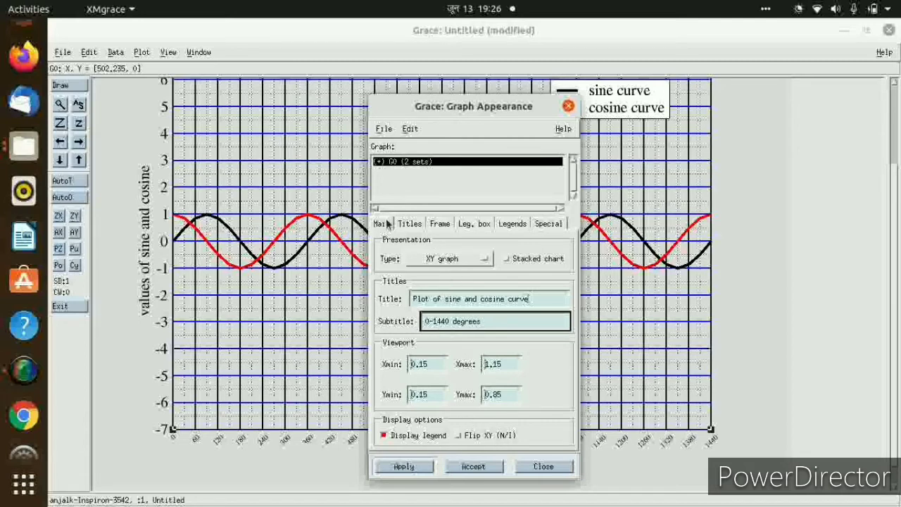
Set the graph title's font to Helvetica-Bold and its colour to blue.
left_click(410, 223)
left_click(476, 257)
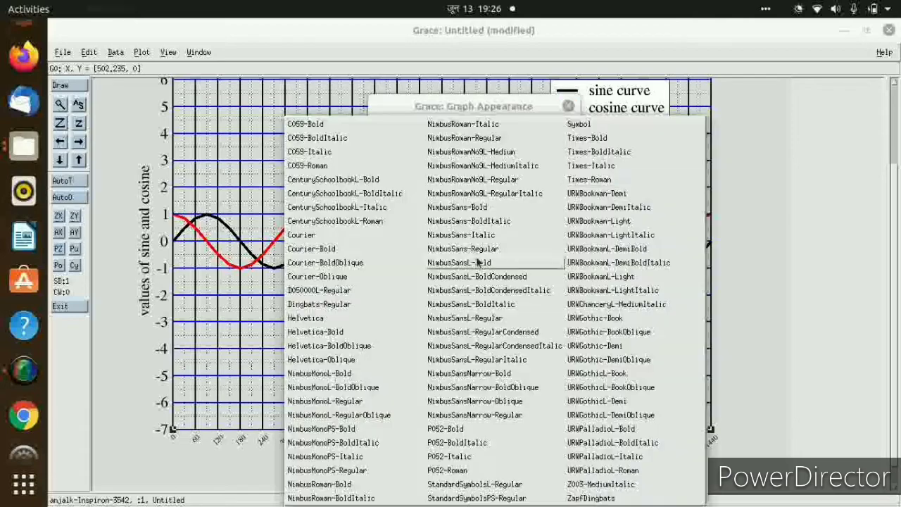
left_click(328, 332)
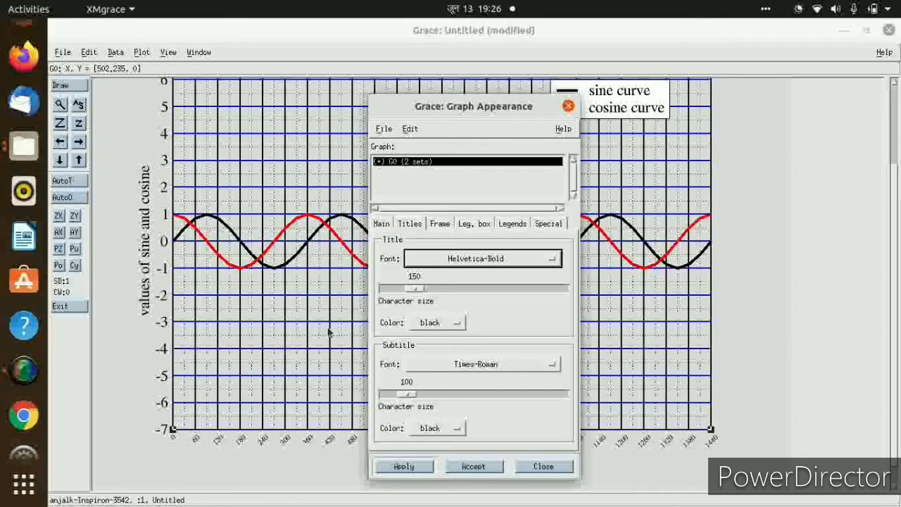
left_click(448, 324)
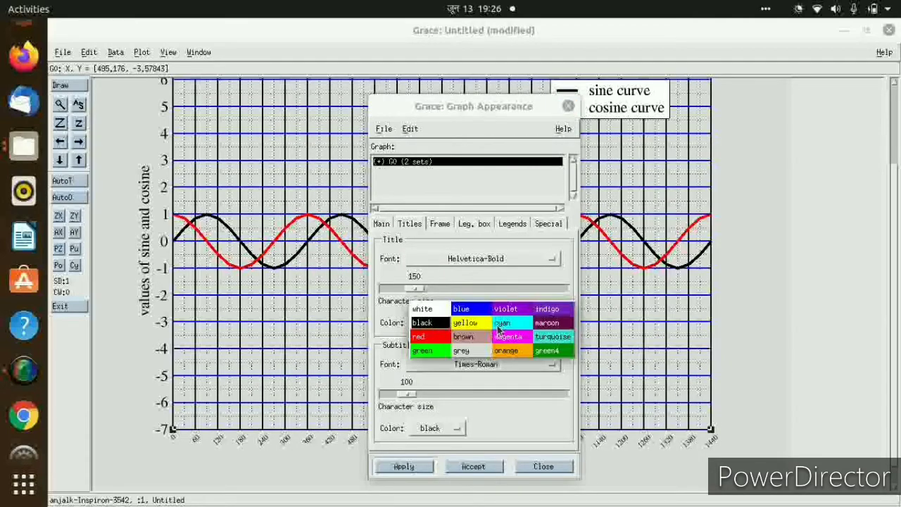
left_click(473, 311)
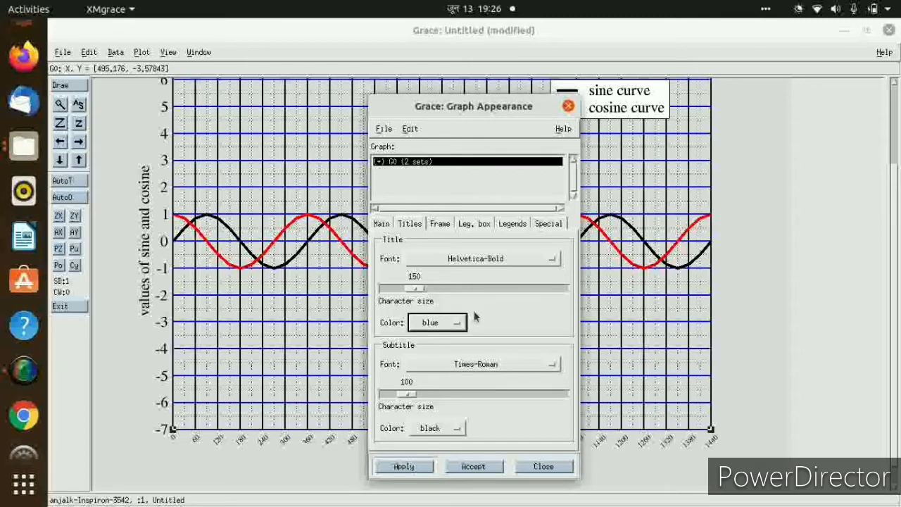
Set the graph subtitle's font to Helvetica and its colour to black, and accept the title settings.
left_click(490, 366)
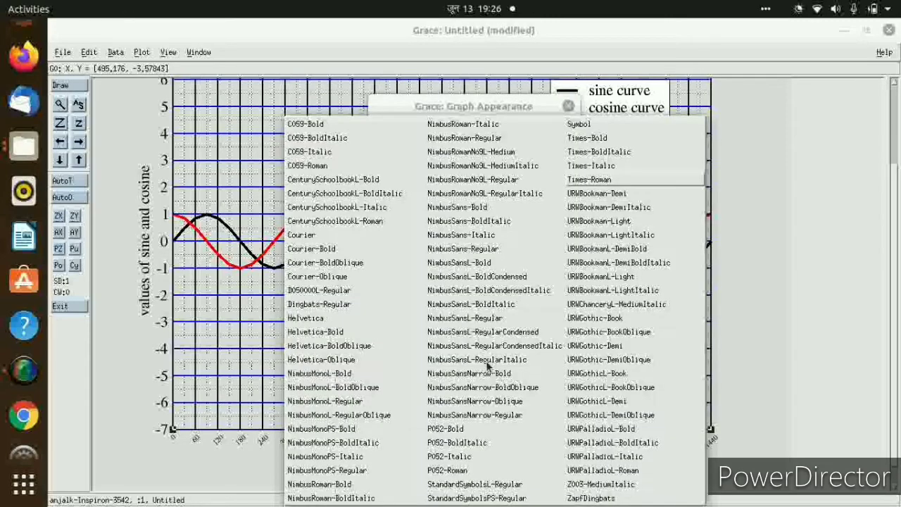
left_click(313, 318)
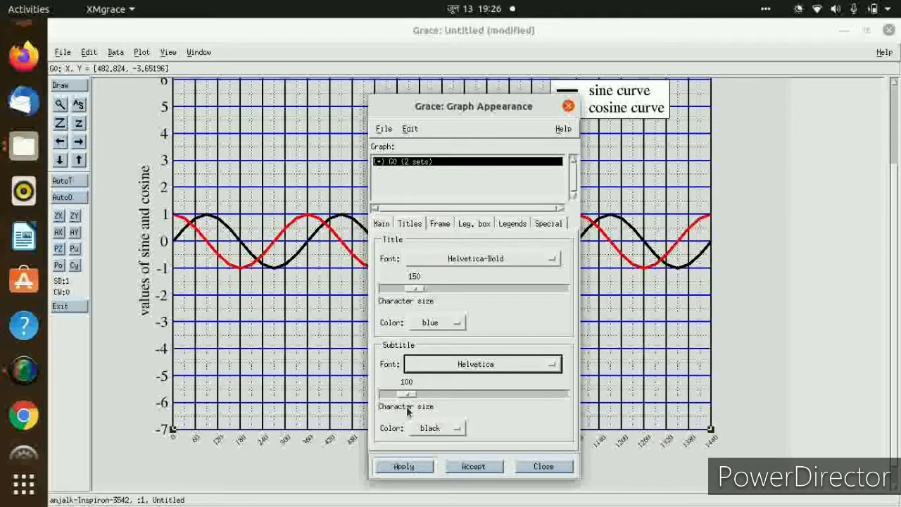
left_click(442, 431)
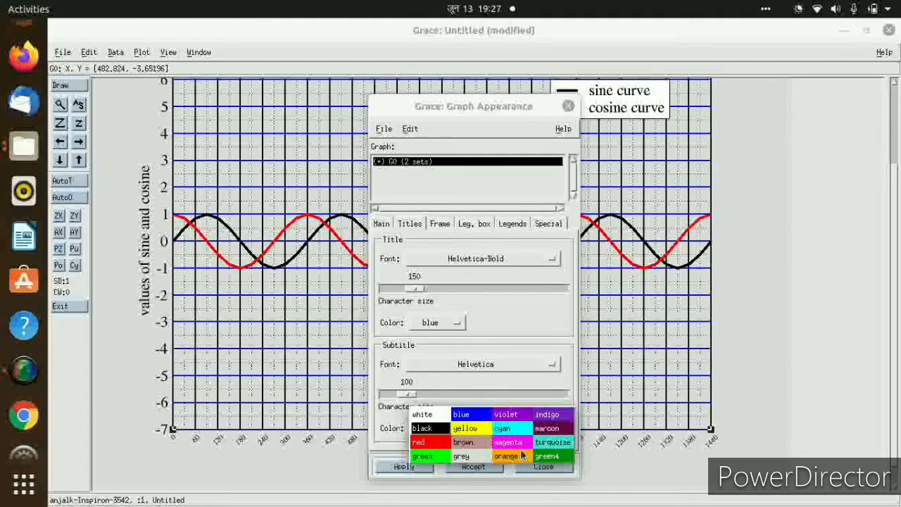
left_click(440, 429)
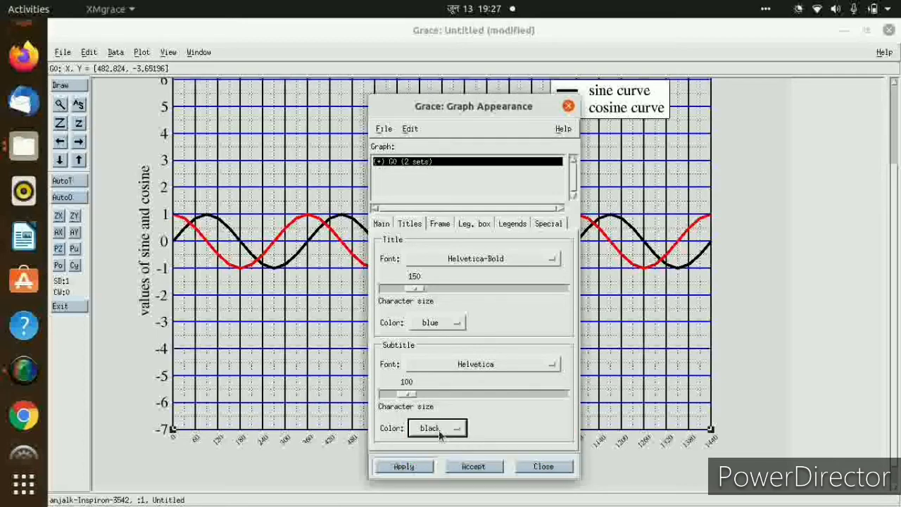
left_click(474, 467)
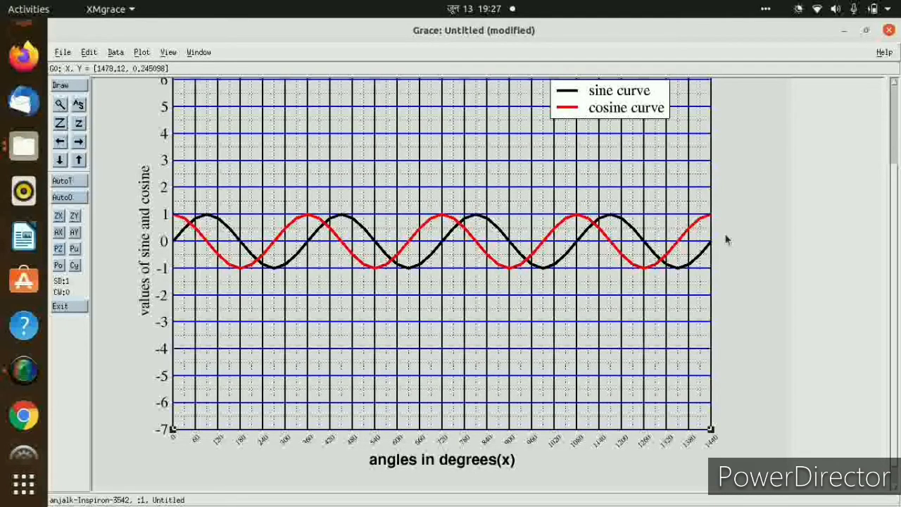
left_click_drag(895, 220, 893, 161)
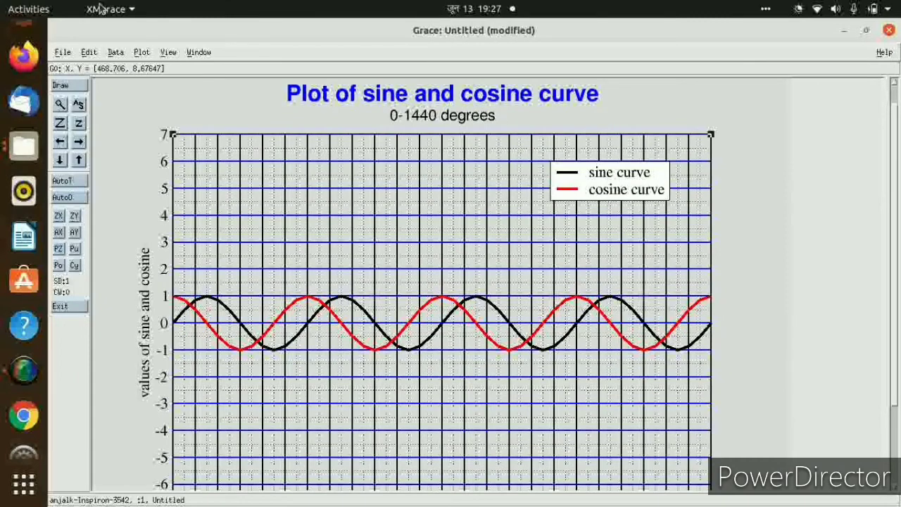
Open the graph's legend box settings and locate the legend box in world coordinates.
left_click(142, 53)
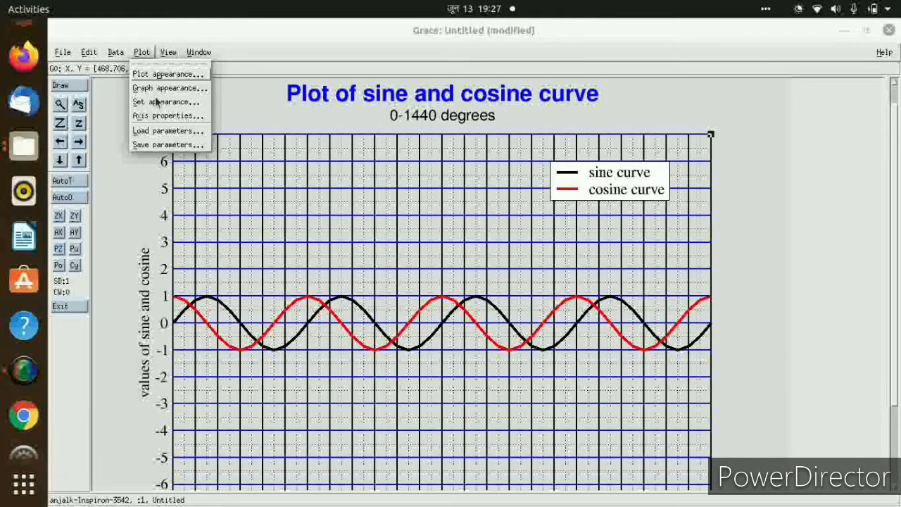
left_click(147, 88)
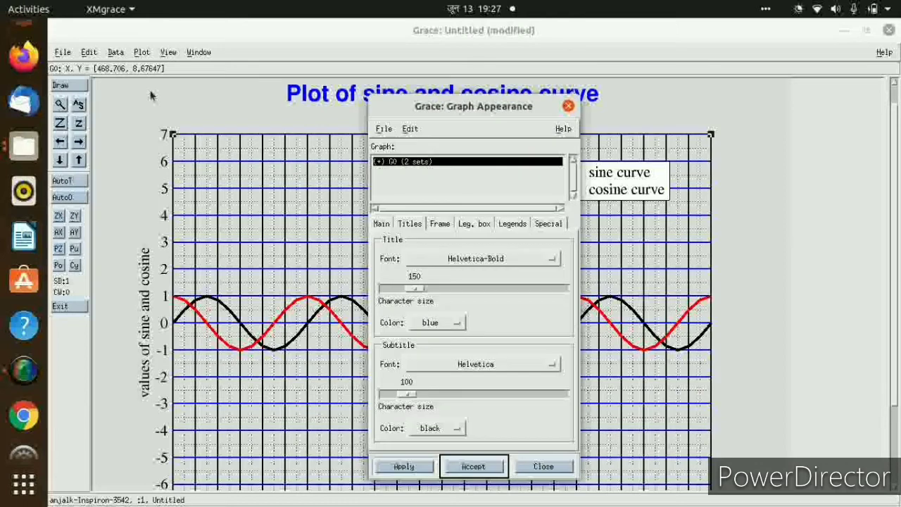
left_click(479, 222)
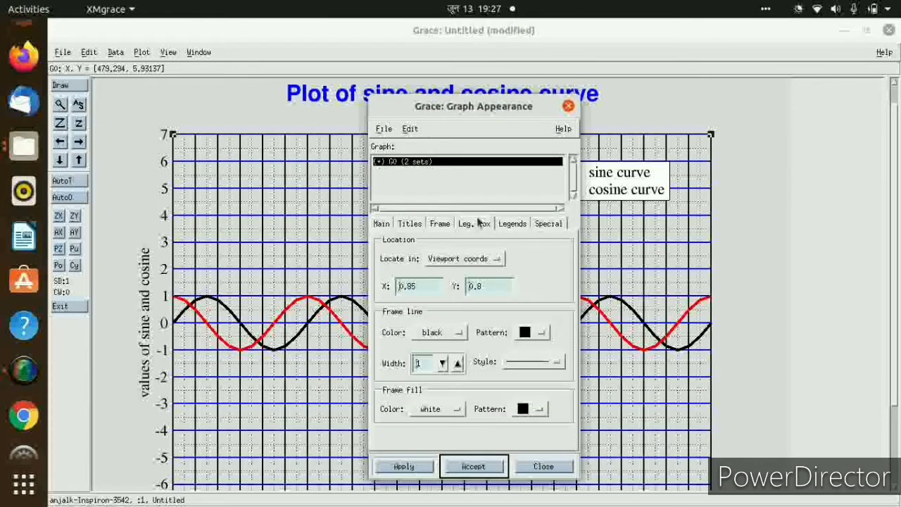
left_click(484, 262)
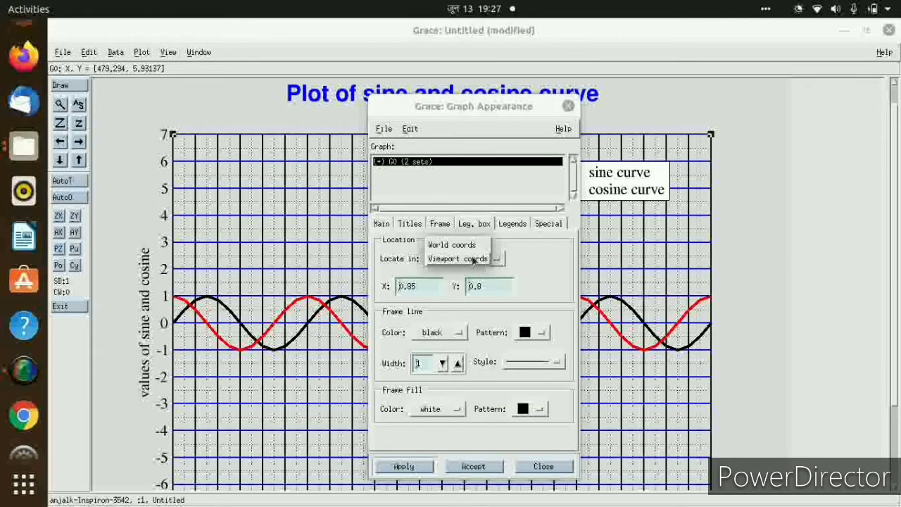
left_click(455, 245)
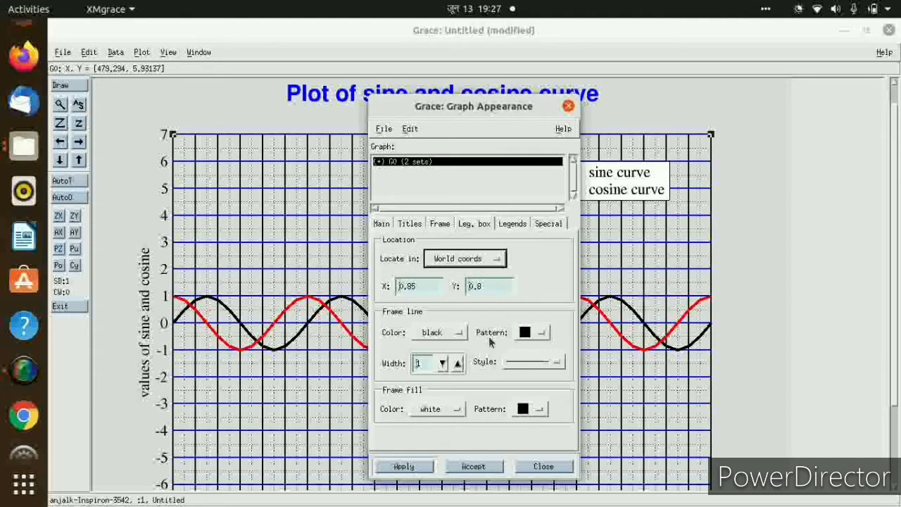
Give the legend box a yellow frame line with a width of 2.5.
left_click(448, 334)
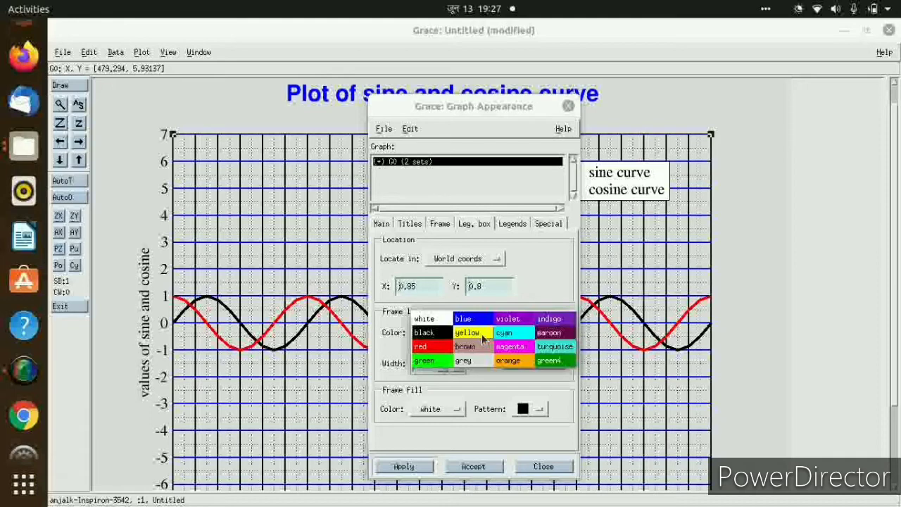
left_click(483, 335)
left_click(457, 364)
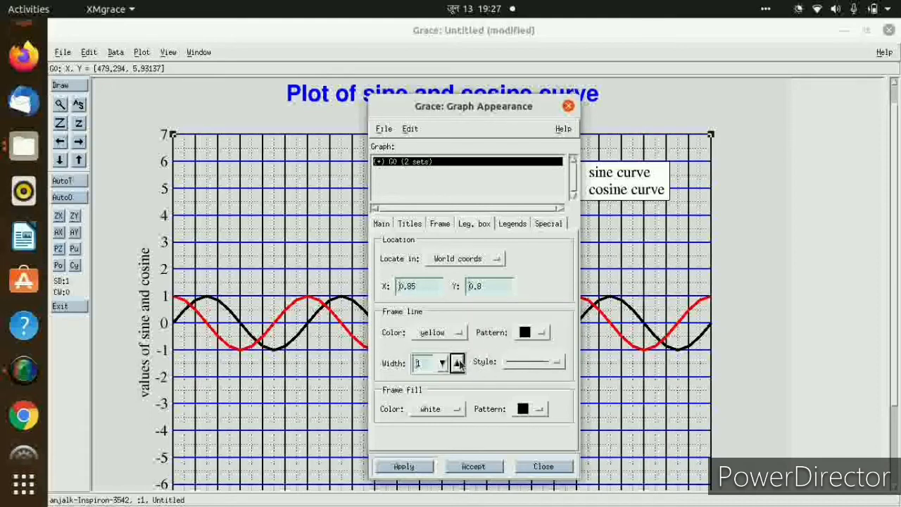
left_click(458, 364)
Fill the legend box with cyan, make its frame line dotted, and accept the settings.
left_click(446, 409)
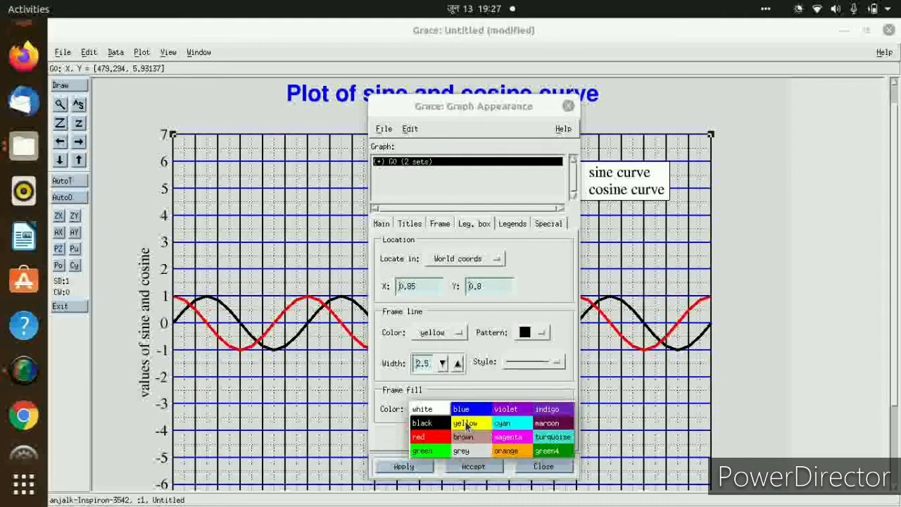
left_click(502, 424)
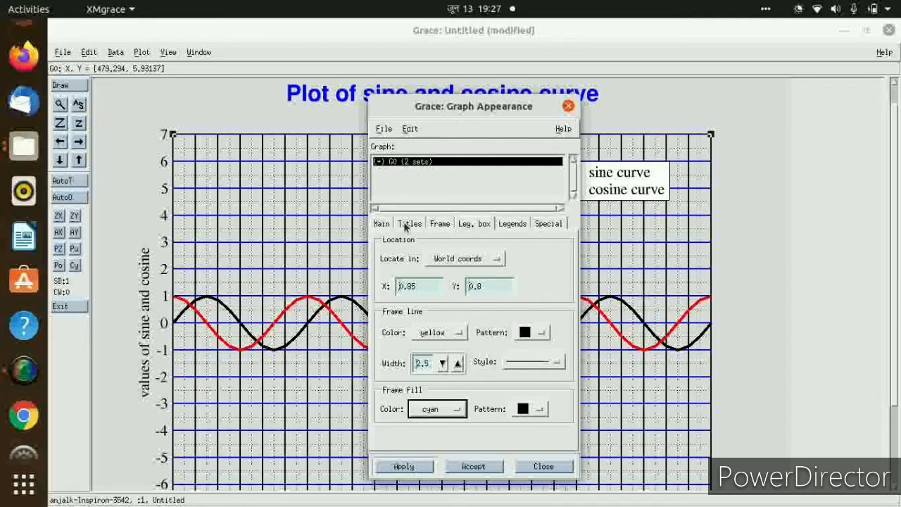
left_click(540, 362)
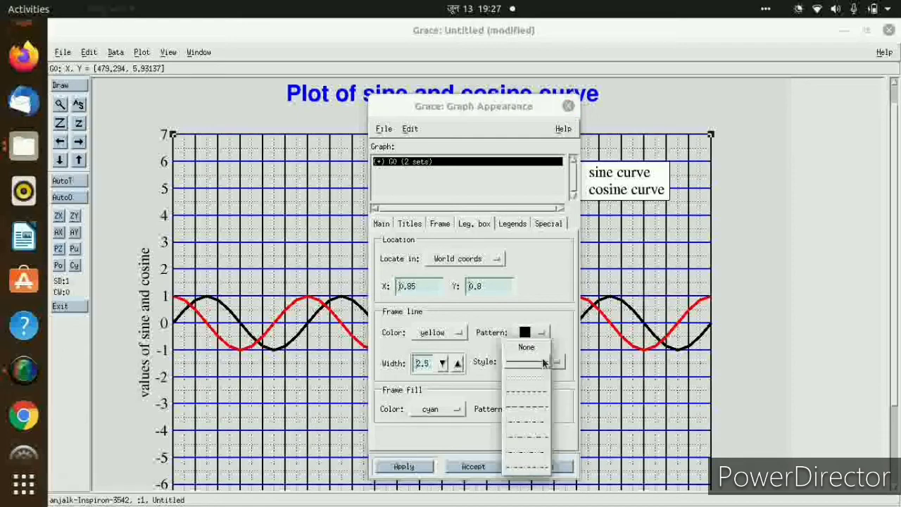
left_click(532, 379)
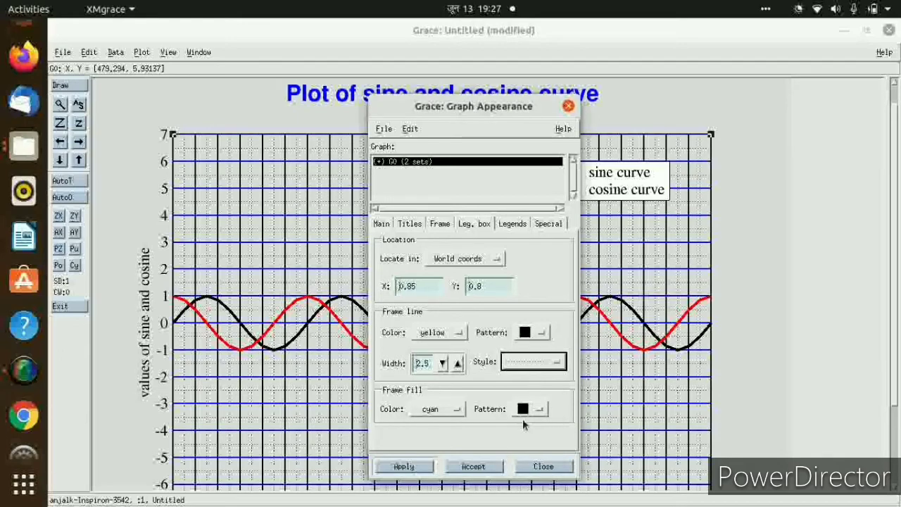
left_click(486, 466)
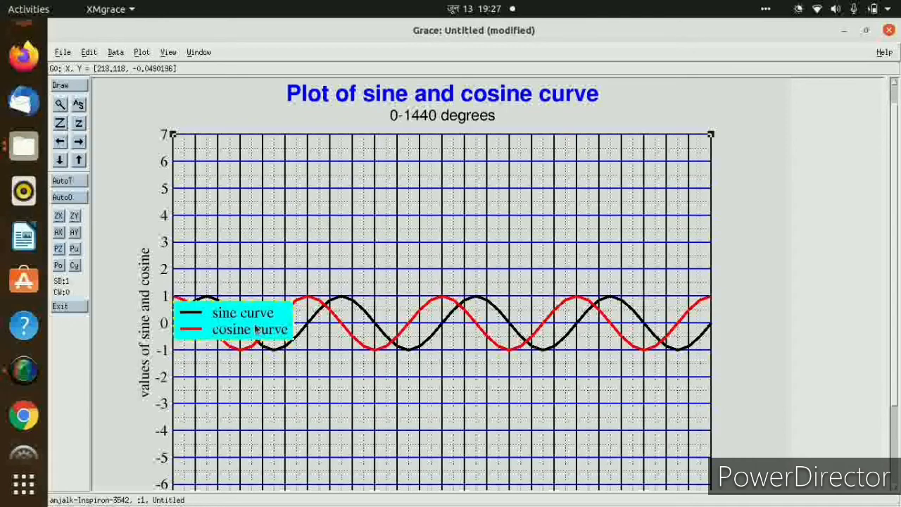
Switch the legend box location to viewport coordinates in the graph appearance settings and accept.
left_click(142, 53)
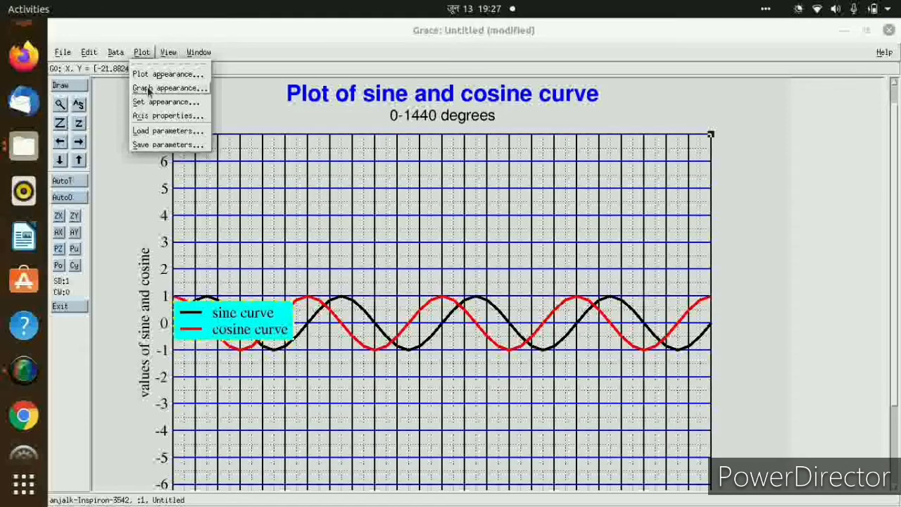
left_click(149, 88)
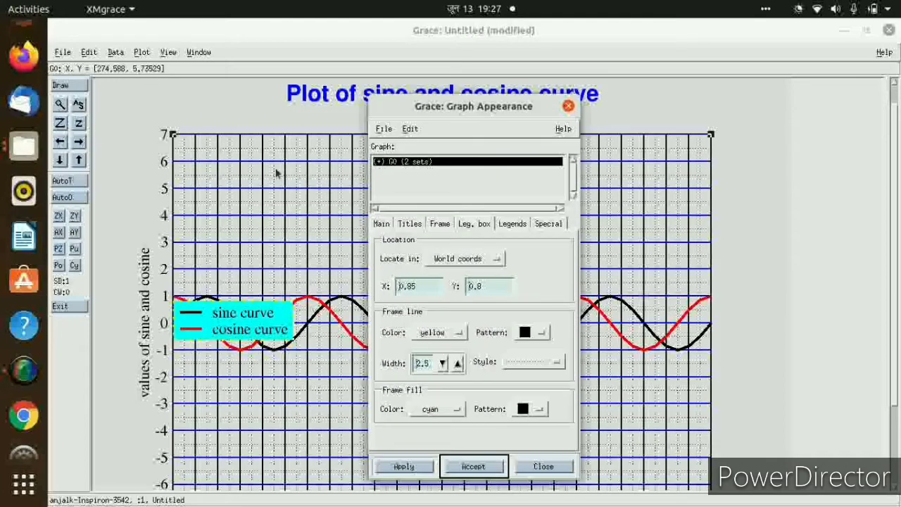
left_click(484, 258)
left_click(461, 272)
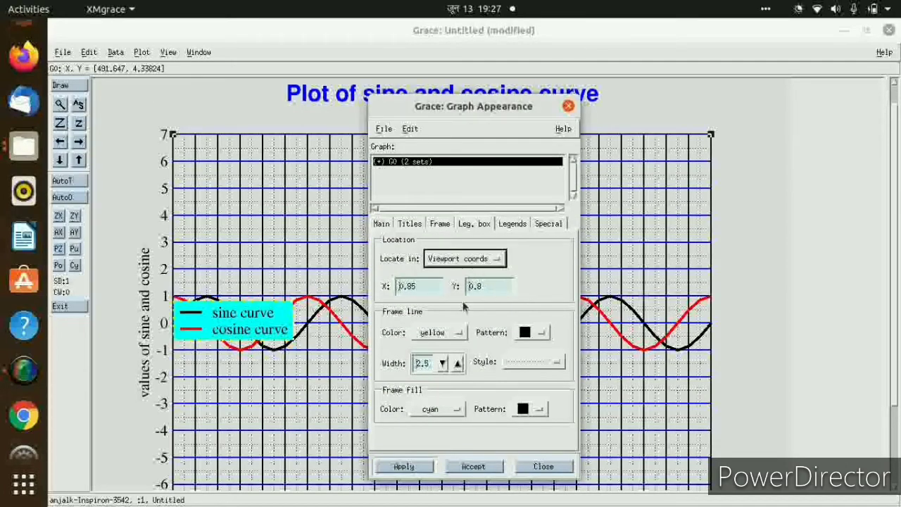
left_click(493, 470)
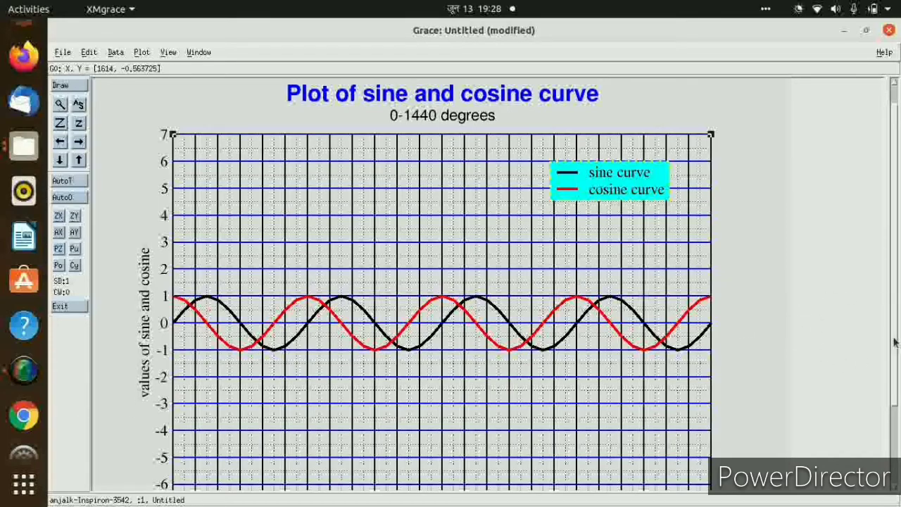
Change the legend box's frame fill to a light, sparsely dotted pattern and accept the graph appearance settings.
mouse_move(894, 343)
left_mouse_down()
mouse_move(898, 418)
mouse_move(897, 358)
mouse_move(880, 298)
mouse_move(897, 407)
mouse_move(897, 343)
left_mouse_up()
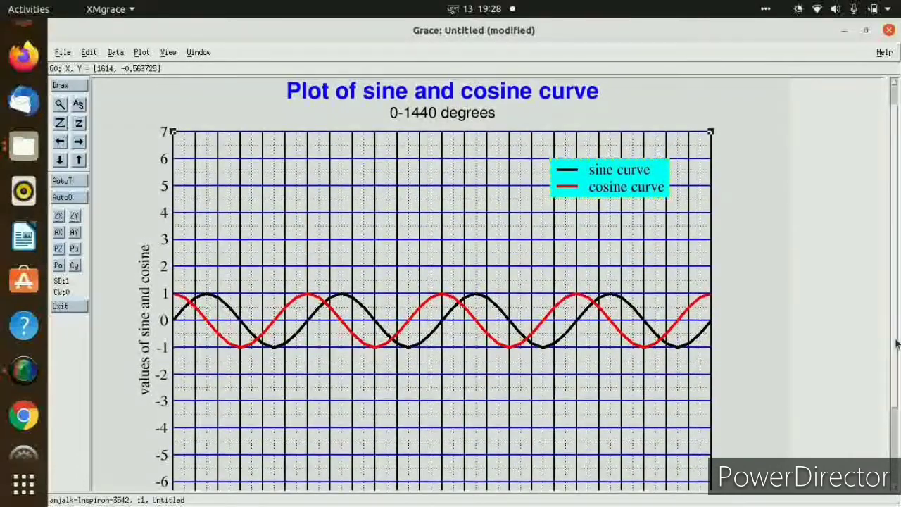
left_click(146, 53)
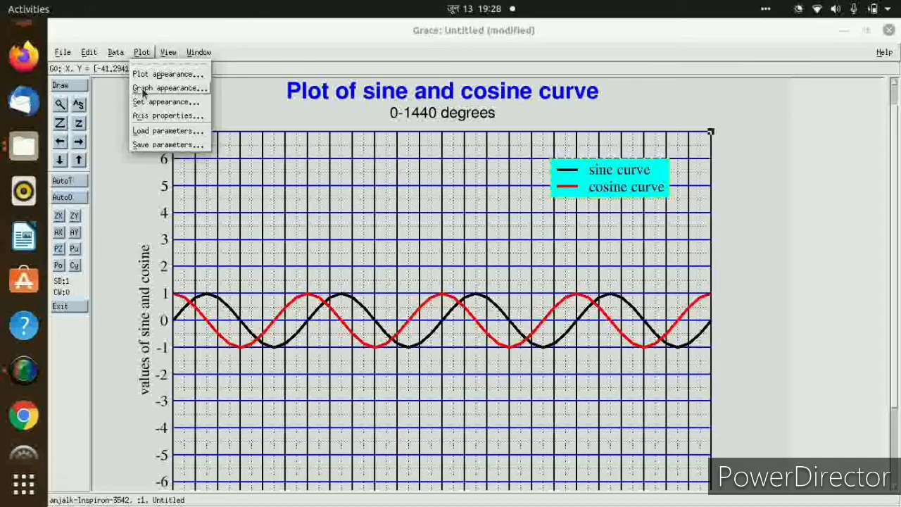
left_click(143, 89)
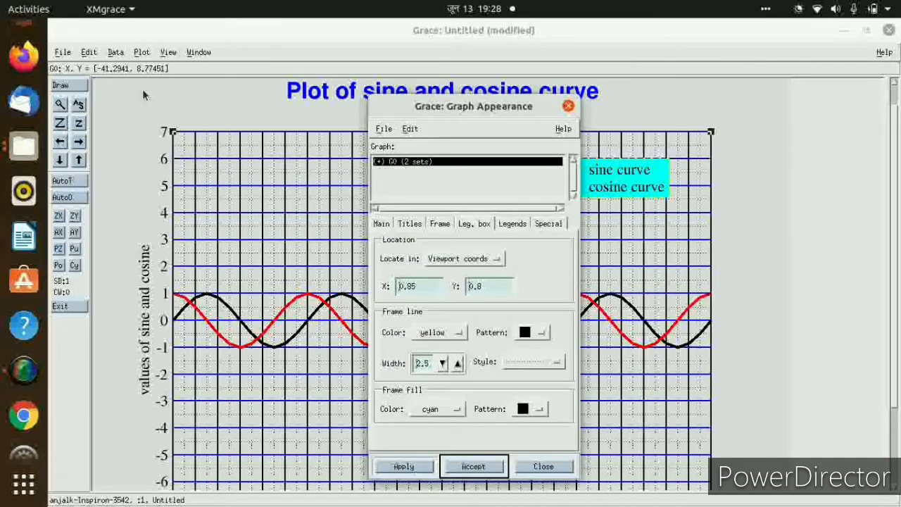
left_click(537, 410)
left_click(565, 418)
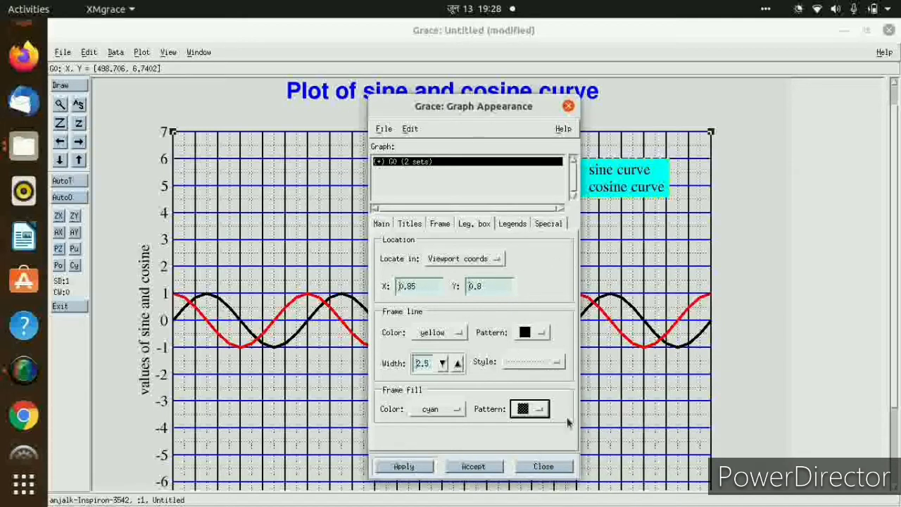
left_click(535, 412)
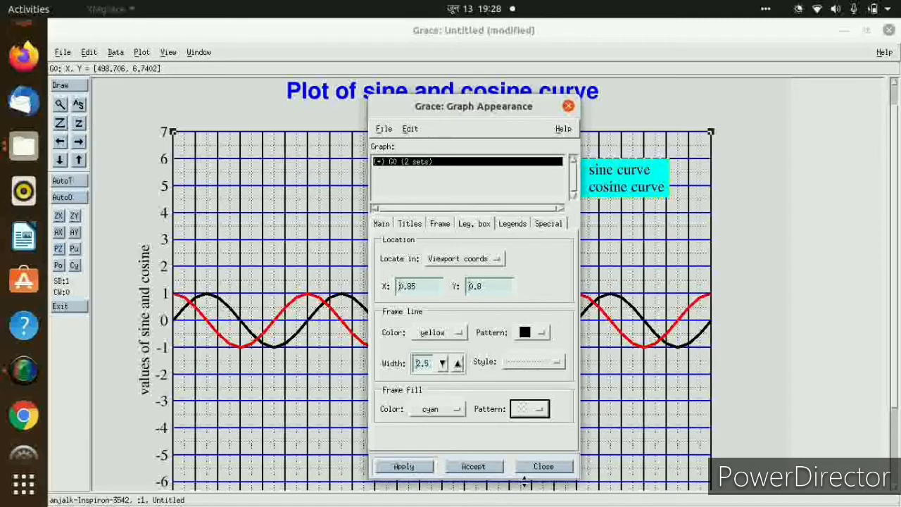
left_click(524, 486)
left_click(489, 469)
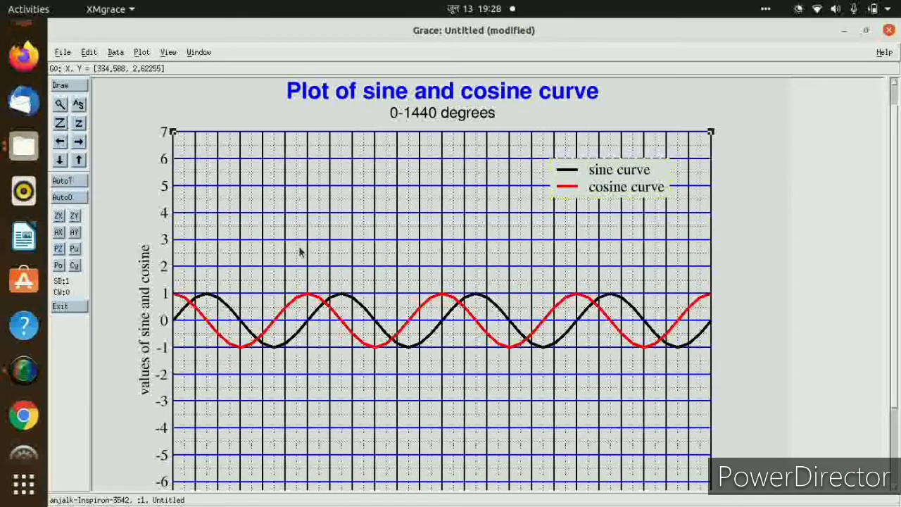
Set the Y axis tick label font to Helvetica-Bold and accept the axis settings.
left_click(141, 53)
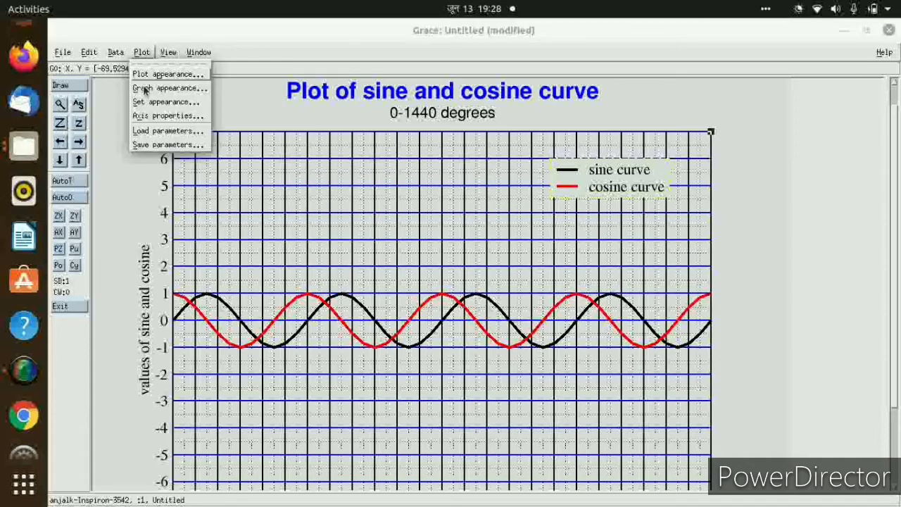
left_click(157, 116)
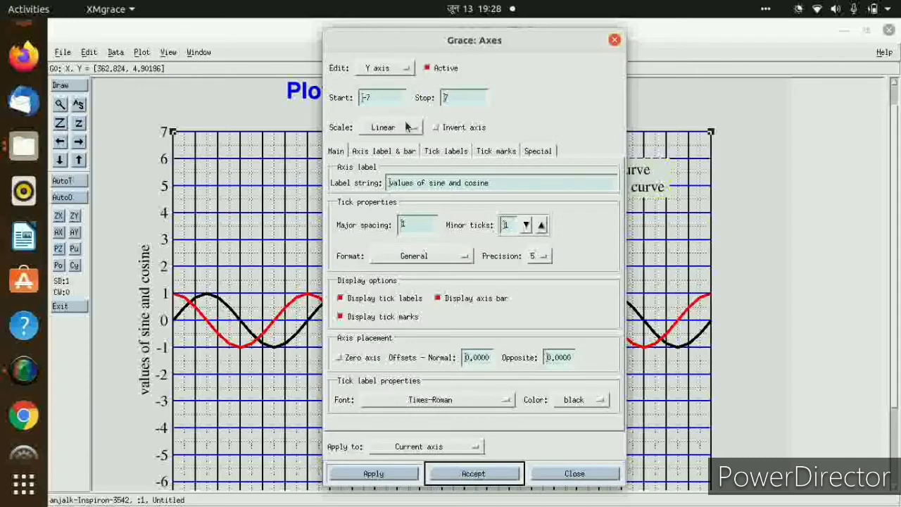
left_click(385, 69)
left_click(373, 55)
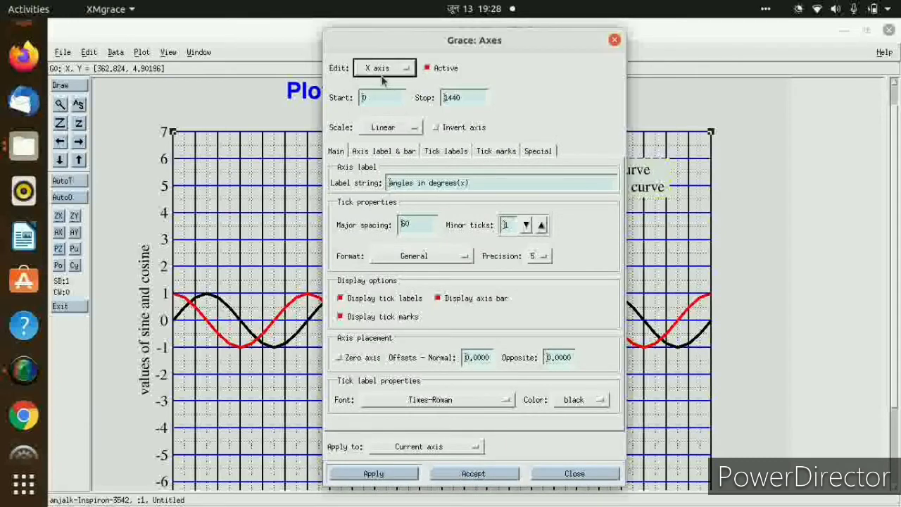
left_click(379, 69)
left_click(379, 83)
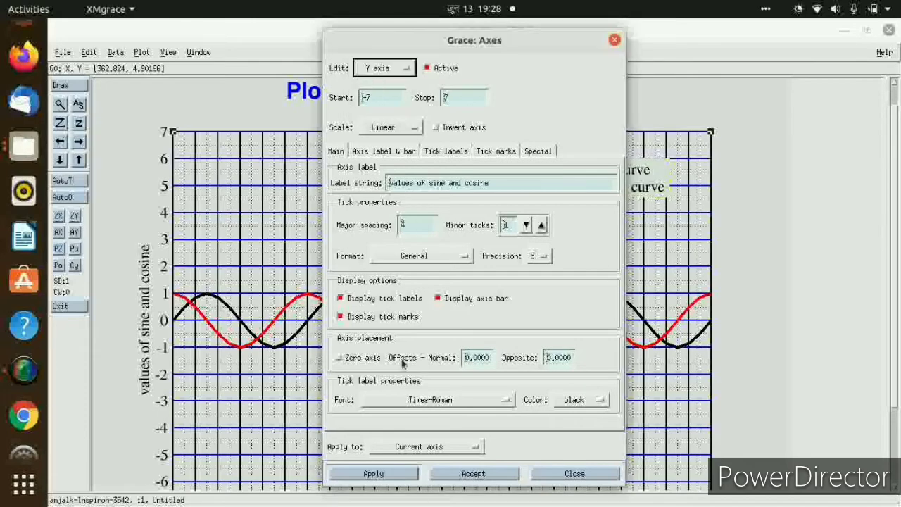
left_click(437, 401)
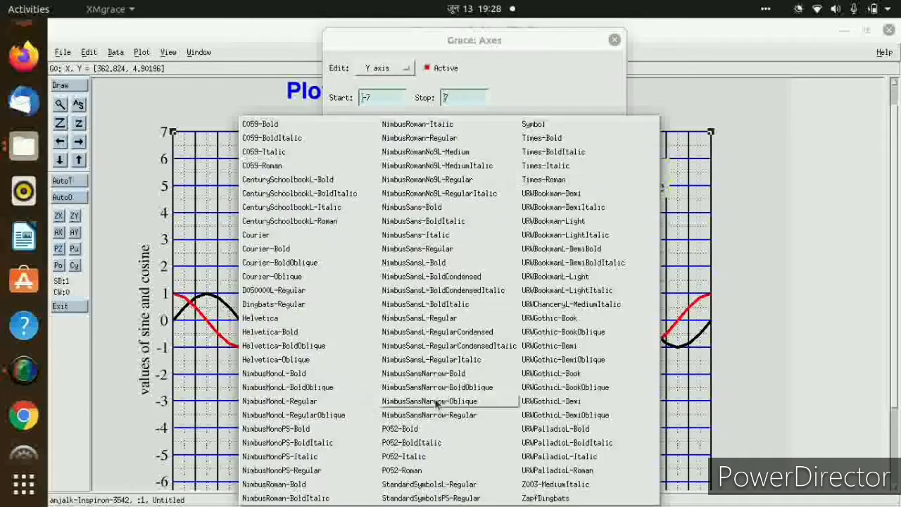
left_click(259, 336)
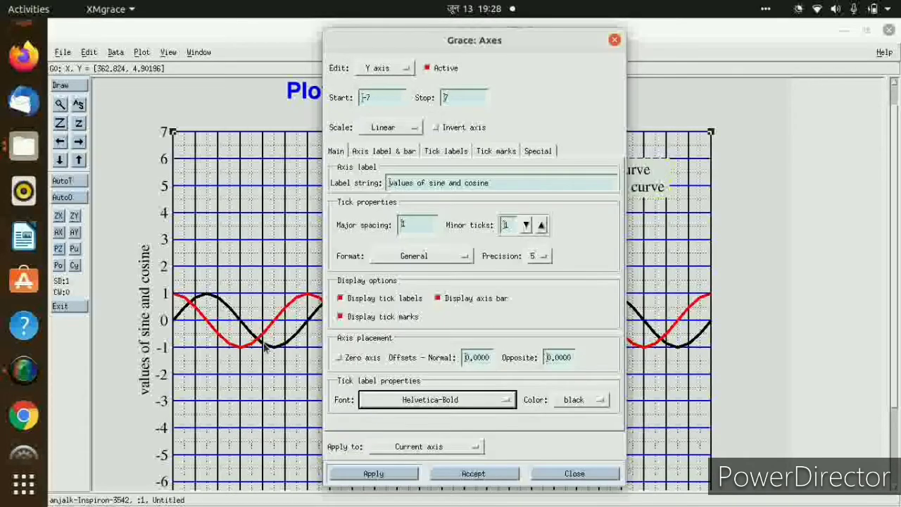
left_click(474, 473)
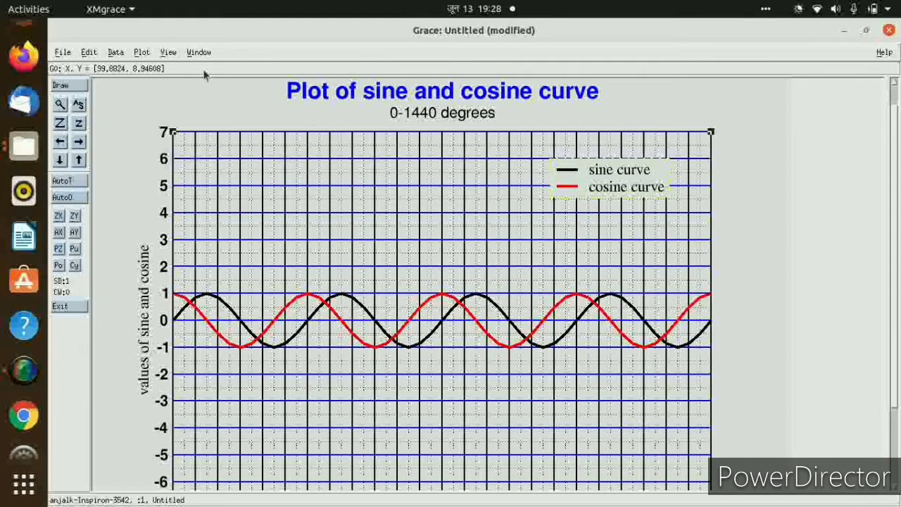
Set the Y axis label font to Helvetica-Bold and accept the axis settings.
left_click(140, 52)
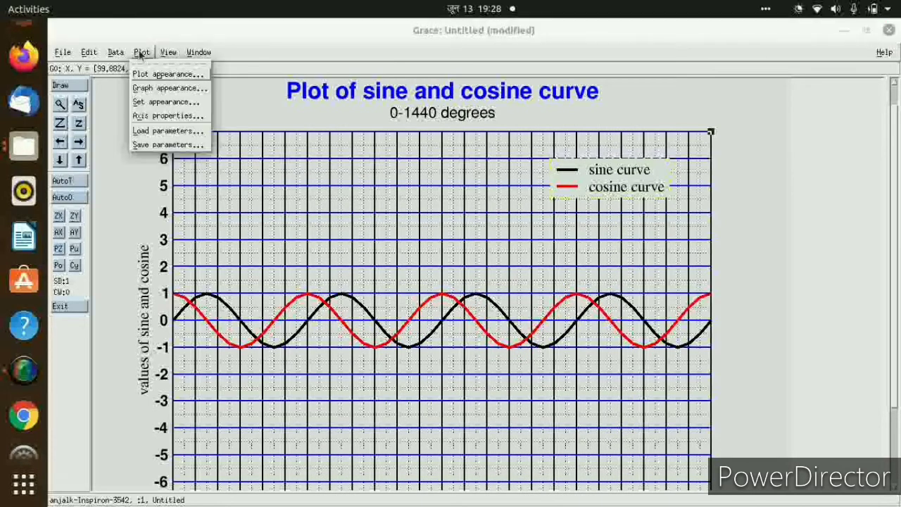
left_click(145, 116)
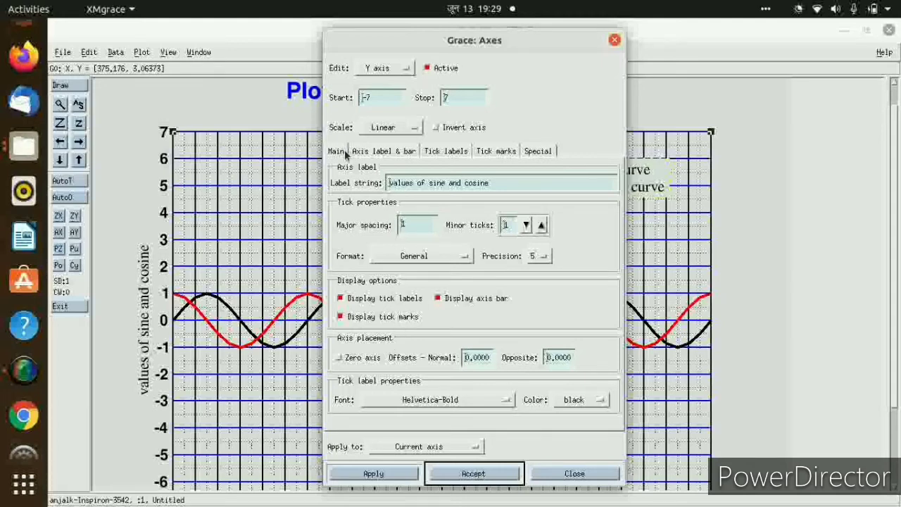
left_click(396, 152)
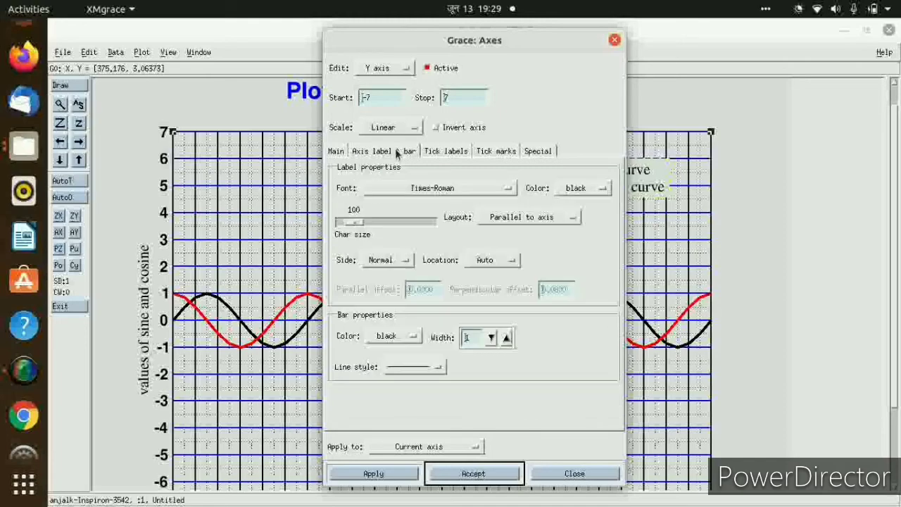
left_click(445, 188)
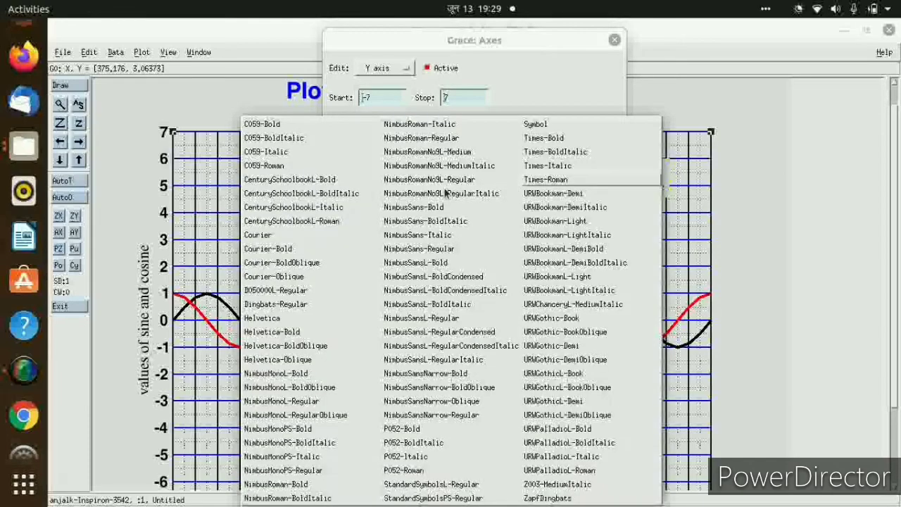
left_click(278, 331)
left_click(463, 474)
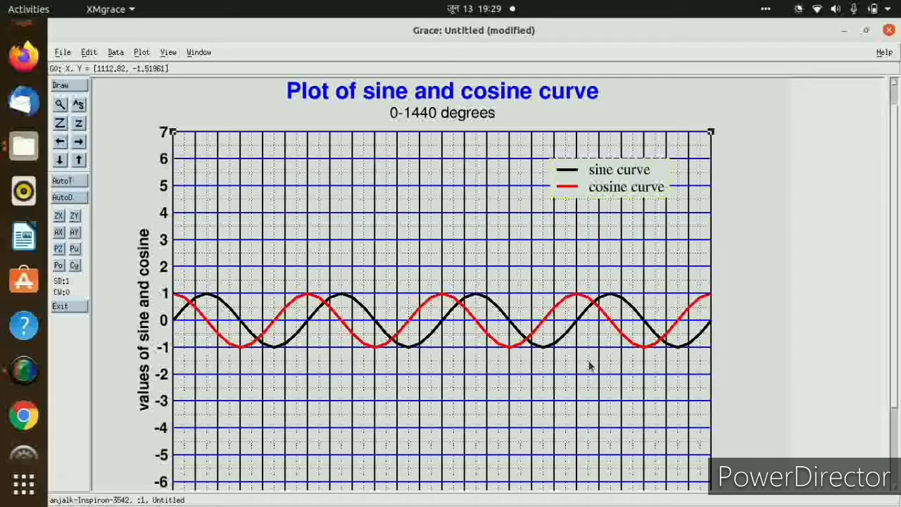
Enable the plot's time stamp in the CenturySchoolbookL-Roman font, accept the plot appearance settings, and check the page.
left_click_drag(896, 317, 894, 233)
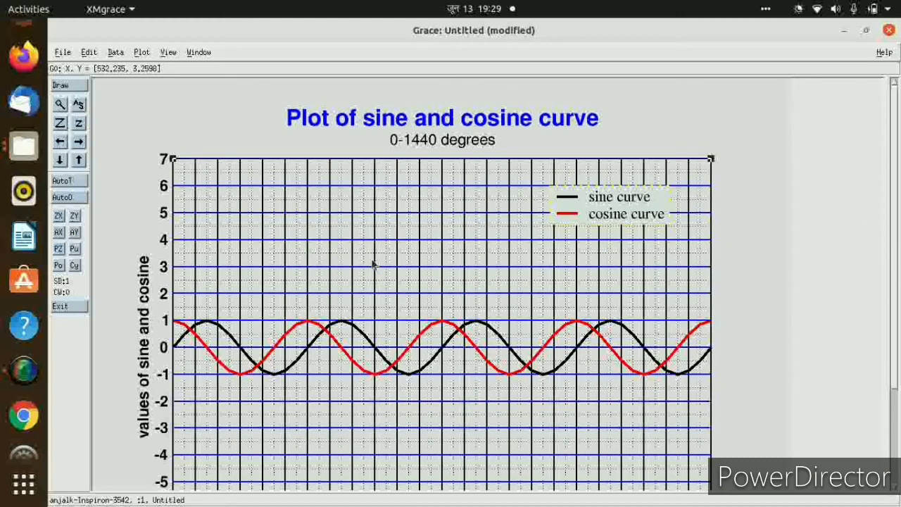
left_click(115, 53)
mouse_move(137, 54)
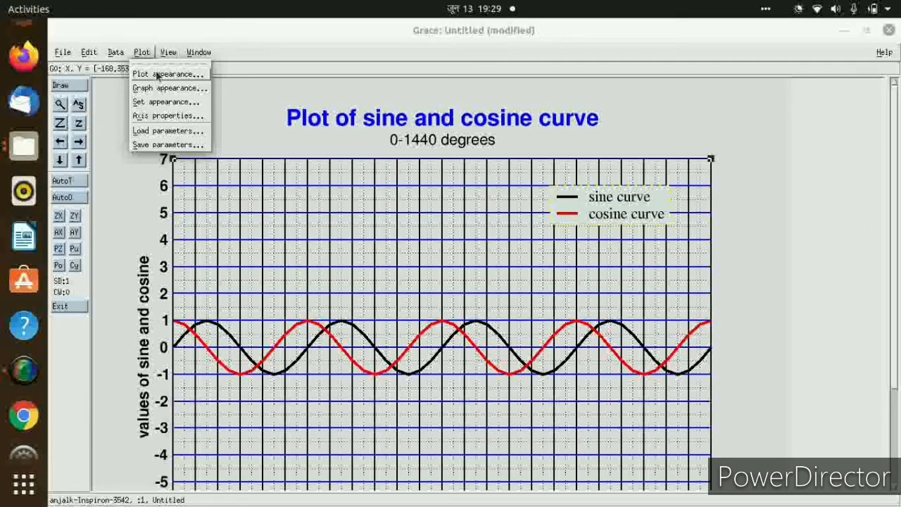
left_click(156, 74)
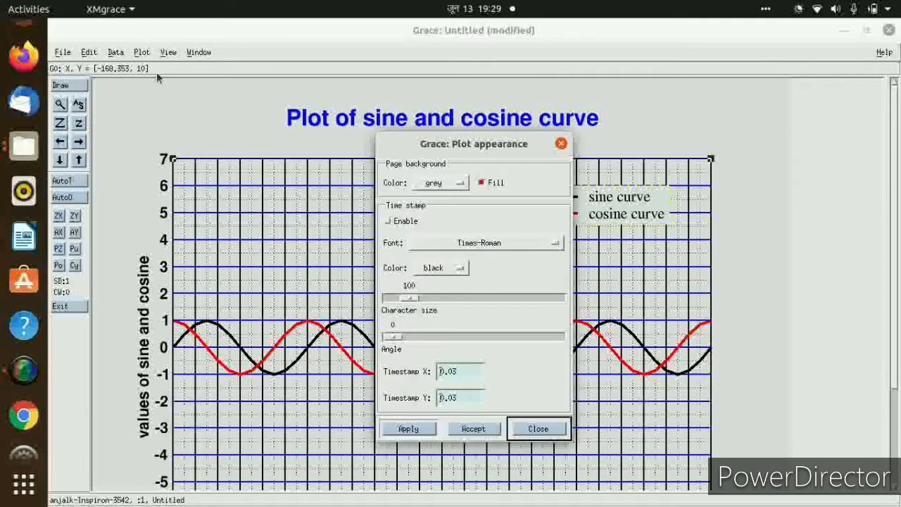
left_click(387, 222)
left_click(519, 245)
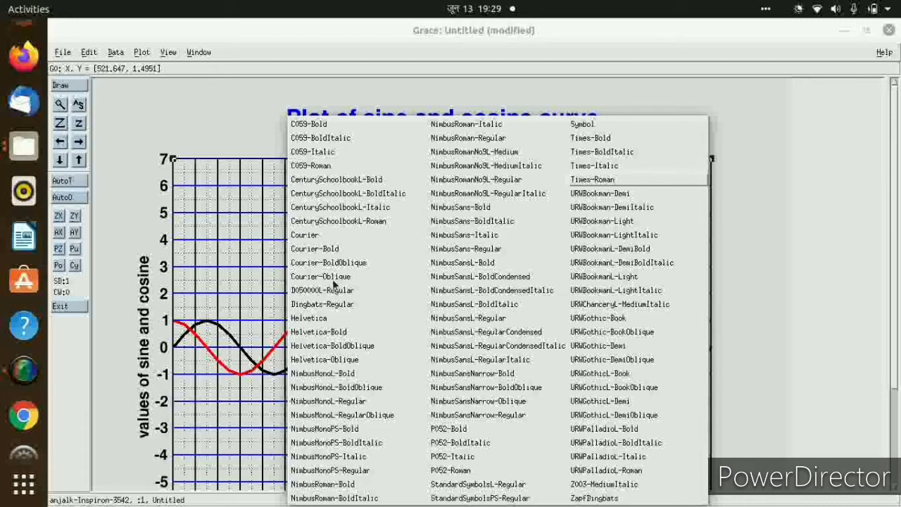
left_click(316, 220)
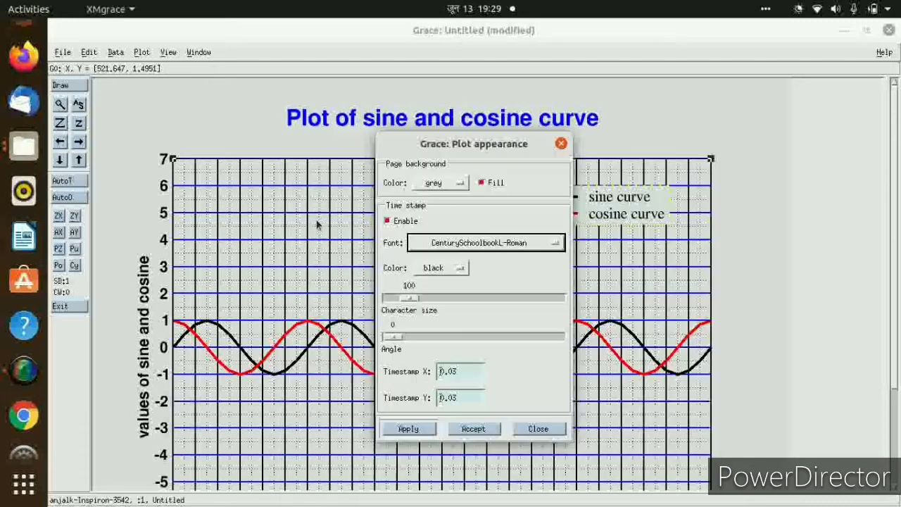
left_click(474, 429)
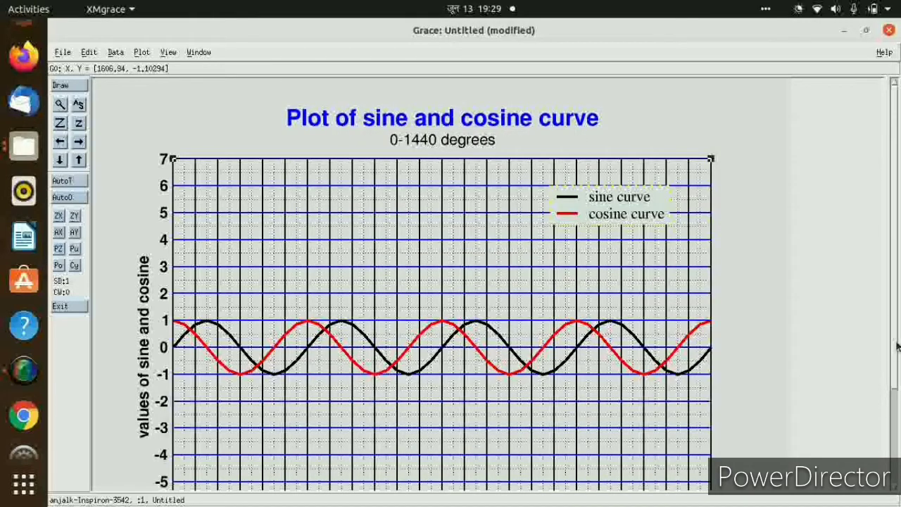
scroll(893, 423, "down", 3)
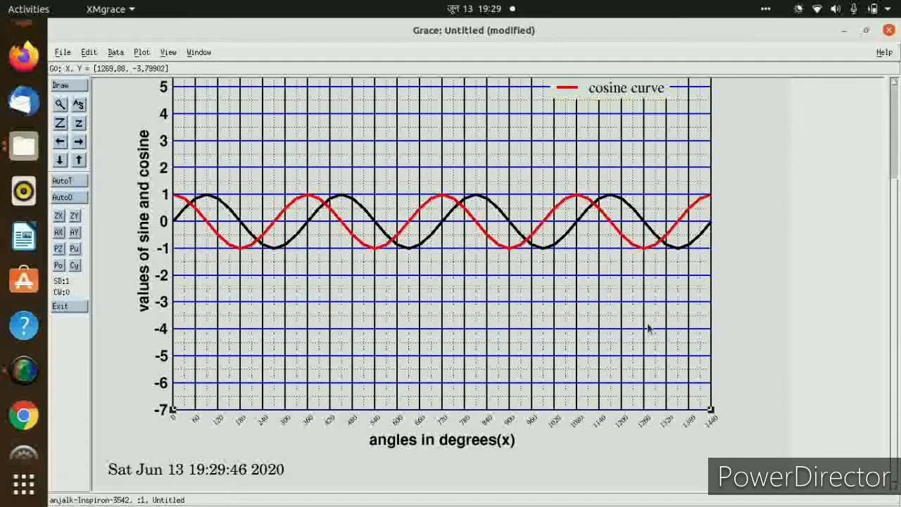
scroll(894, 374, "up", 3)
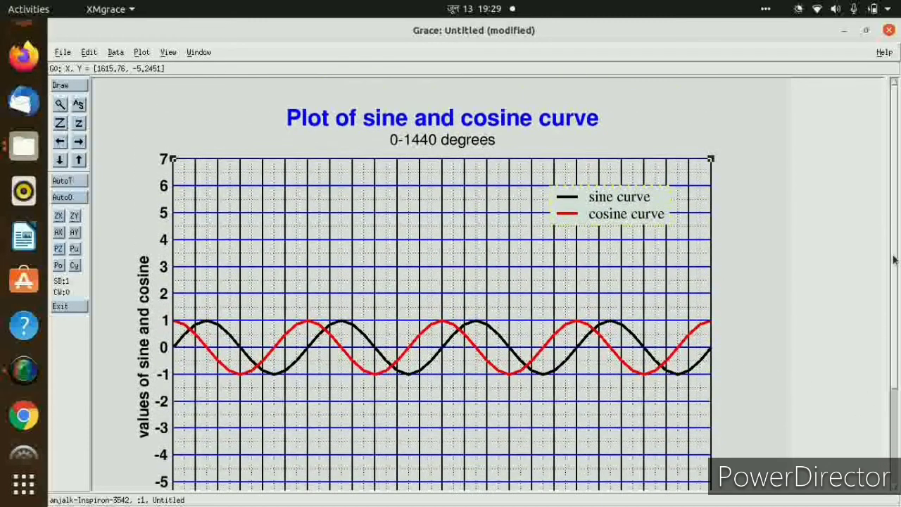
Save the project as plots.agr in the Desktop folder anj2.
left_click(61, 53)
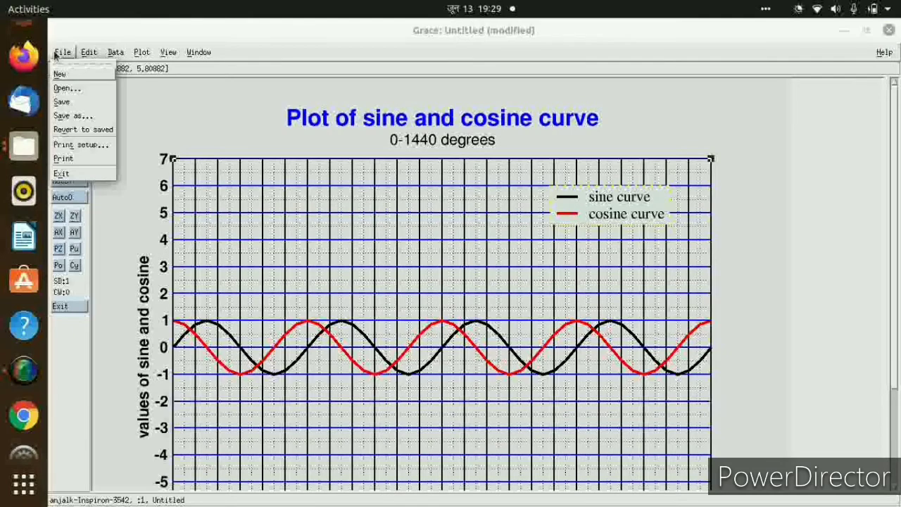
left_click(75, 116)
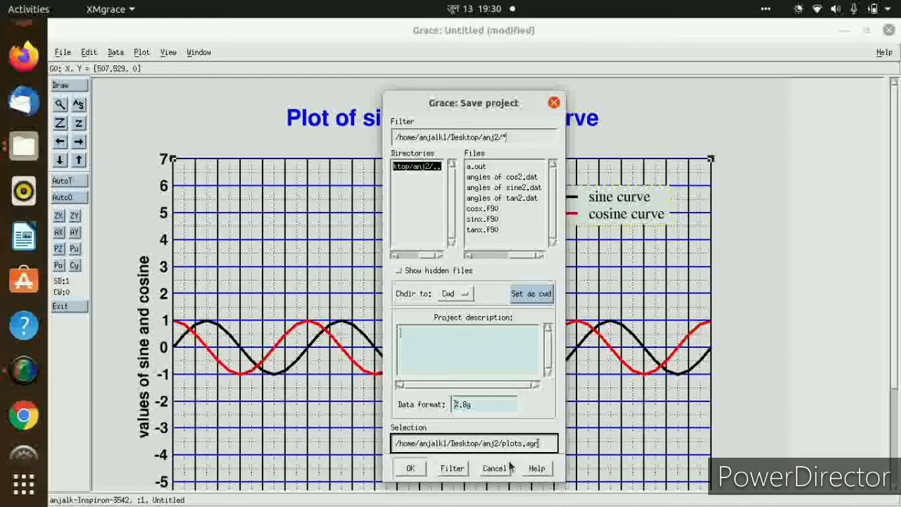
left_click(411, 468)
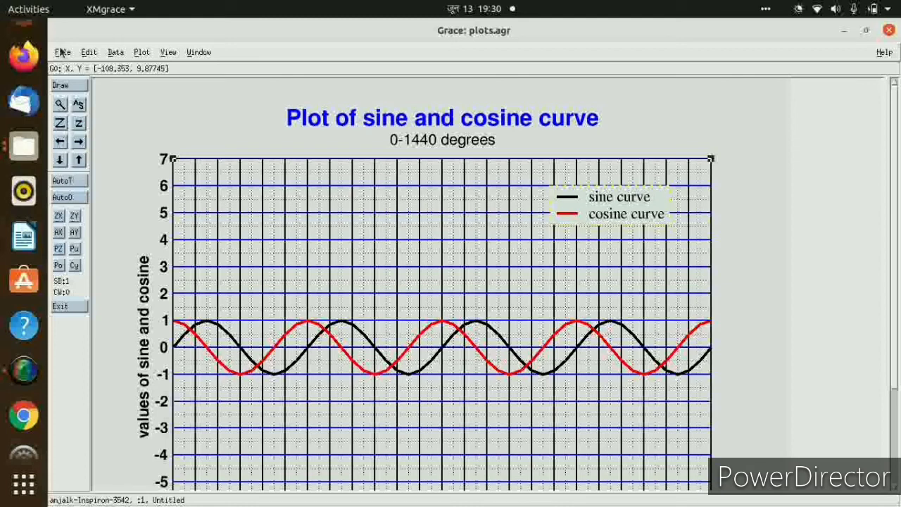
Switch to Files and open the saved plots.agr from the anj2 folder.
left_click(19, 152)
left_click(500, 354)
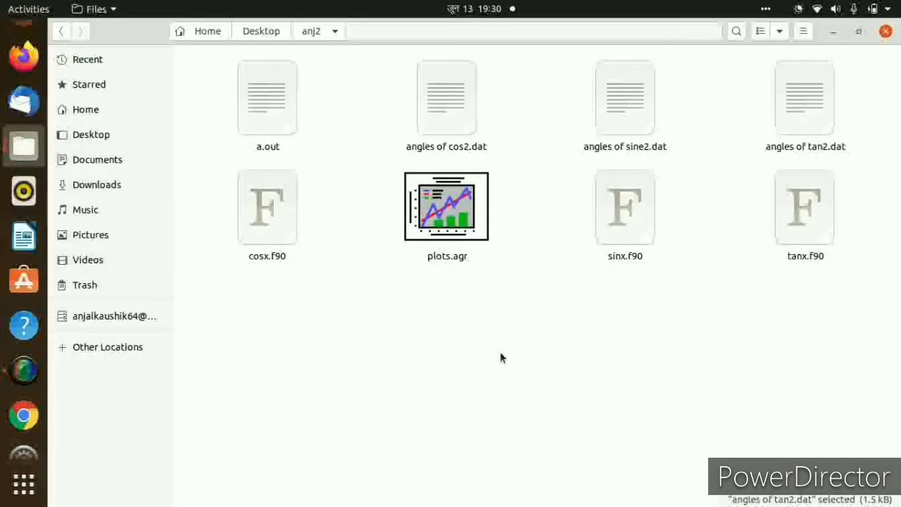
double_click(444, 207)
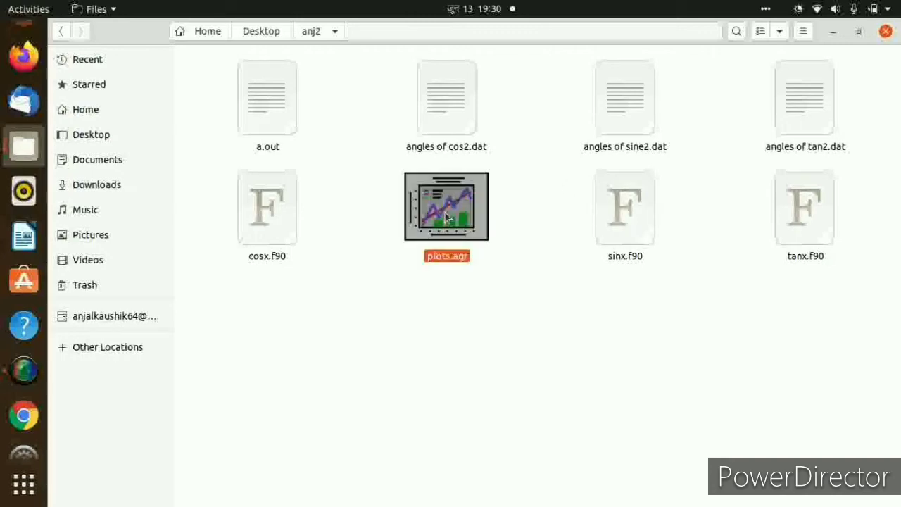
Set the output device to PNG in the print setup, with plots.png as the output file.
left_click(63, 52)
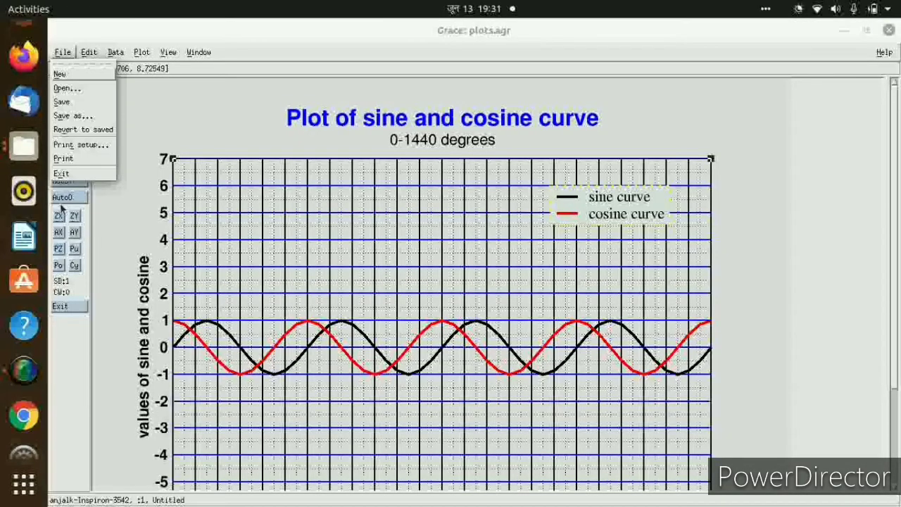
left_click(72, 145)
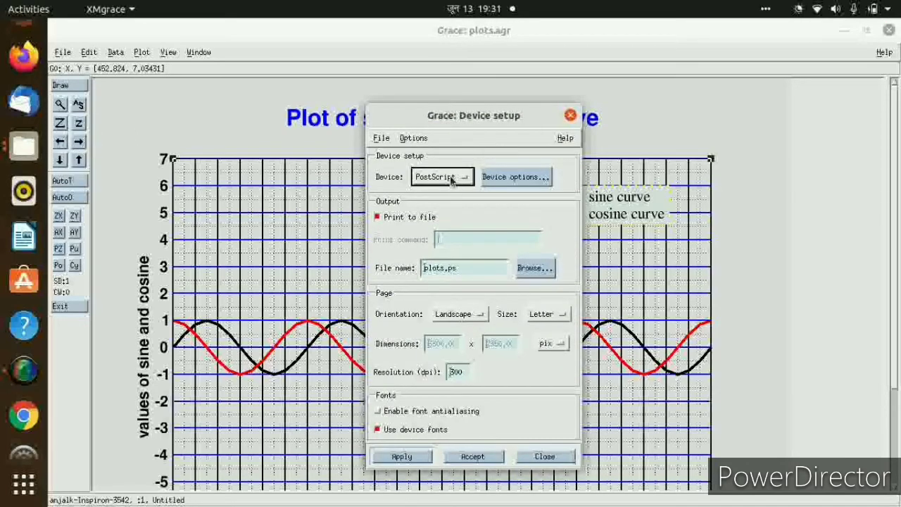
left_click(453, 180)
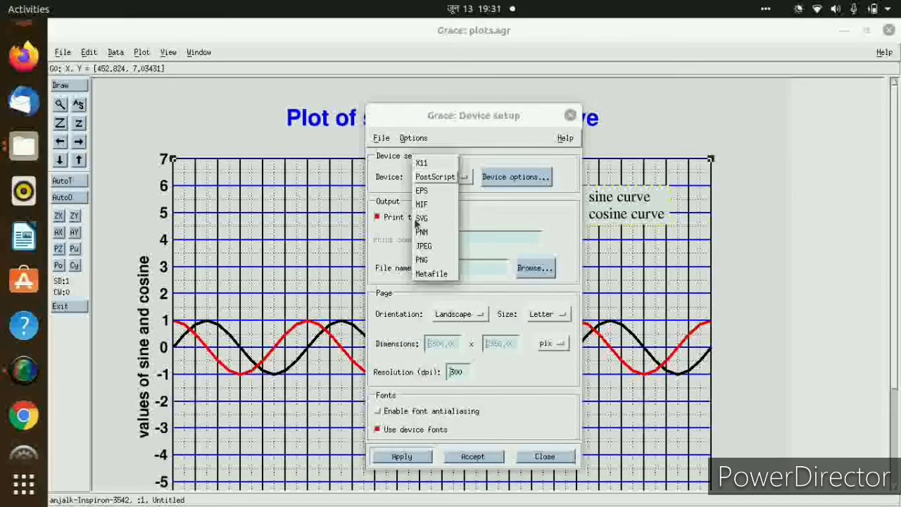
left_click(424, 260)
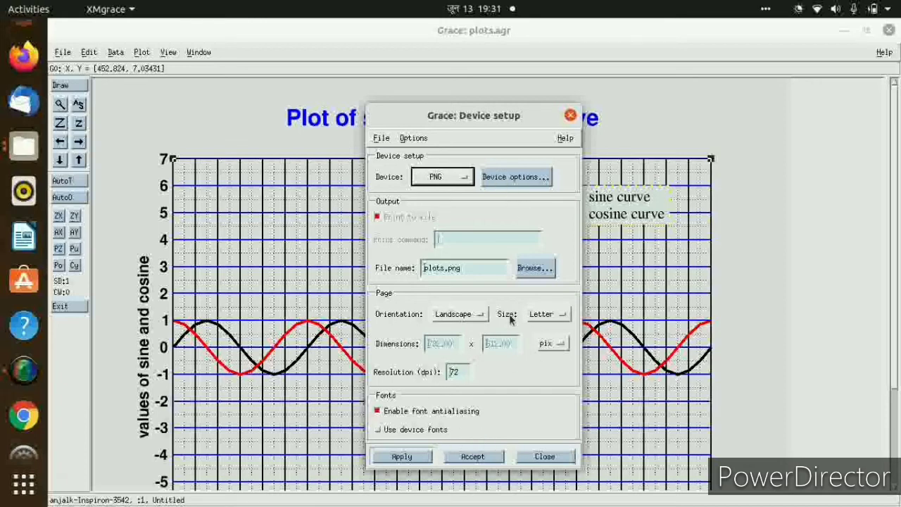
left_click(464, 316)
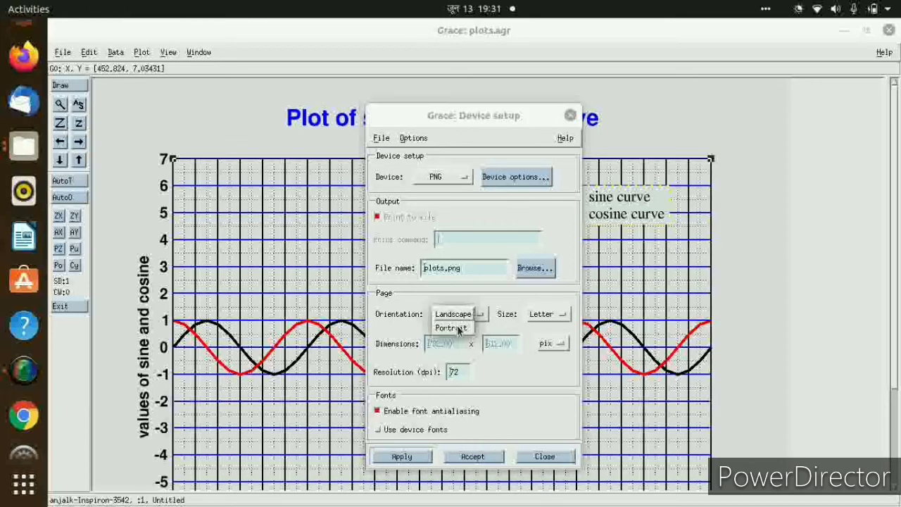
left_click(458, 330)
left_click(462, 317)
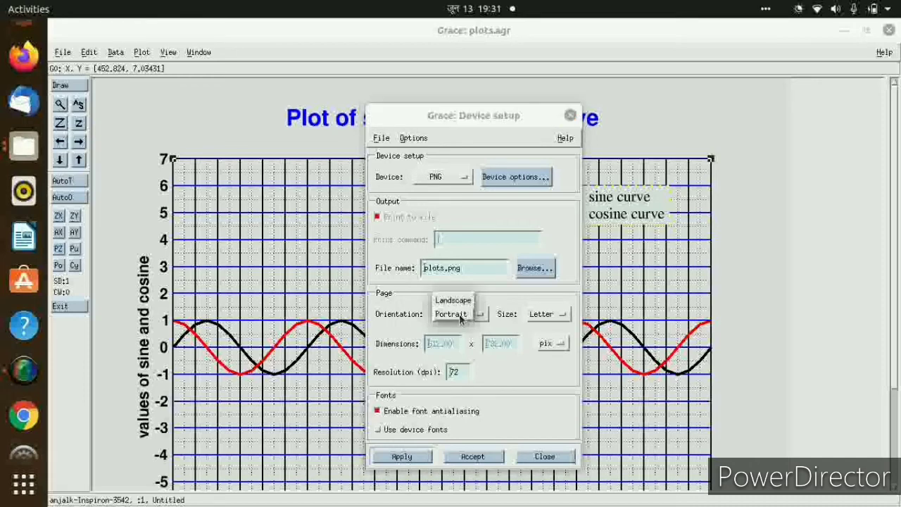
left_click(455, 302)
Set the output page size to A4, accept the device setup, and print the plot to plots.png.
left_click(548, 315)
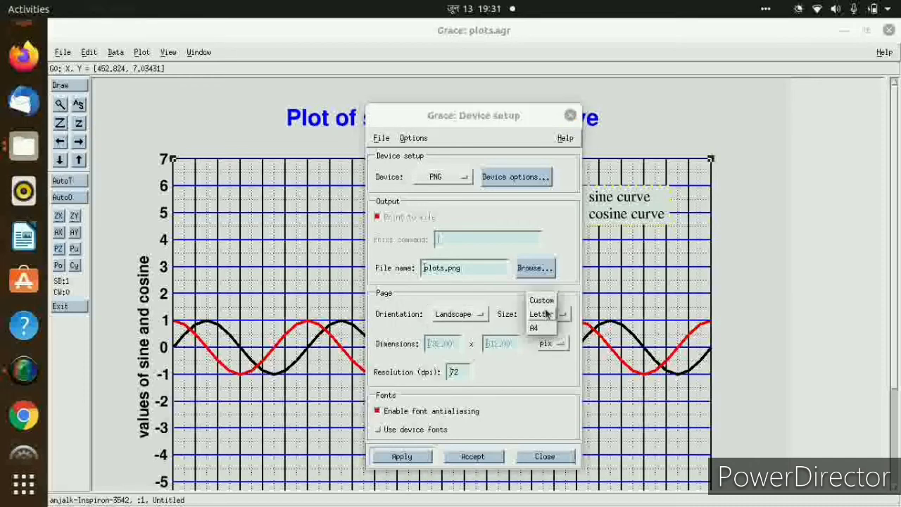
left_click(540, 328)
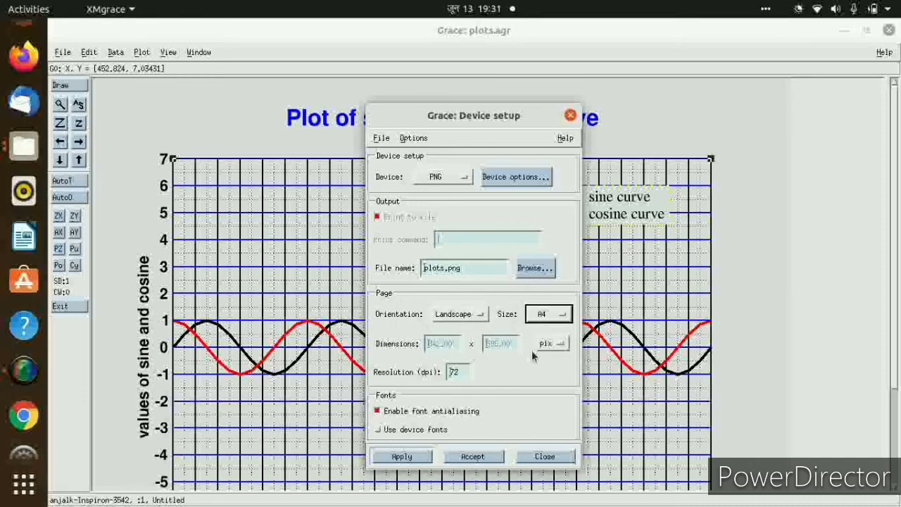
left_click(479, 457)
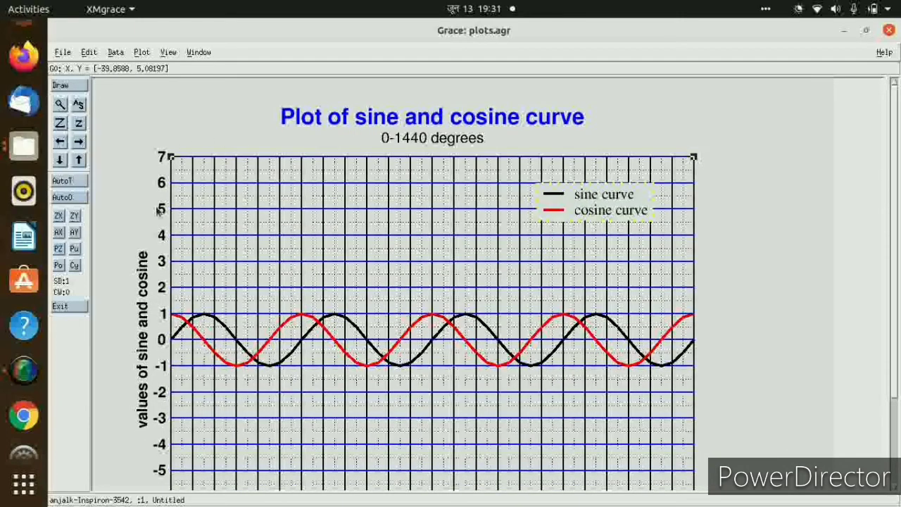
left_click(62, 52)
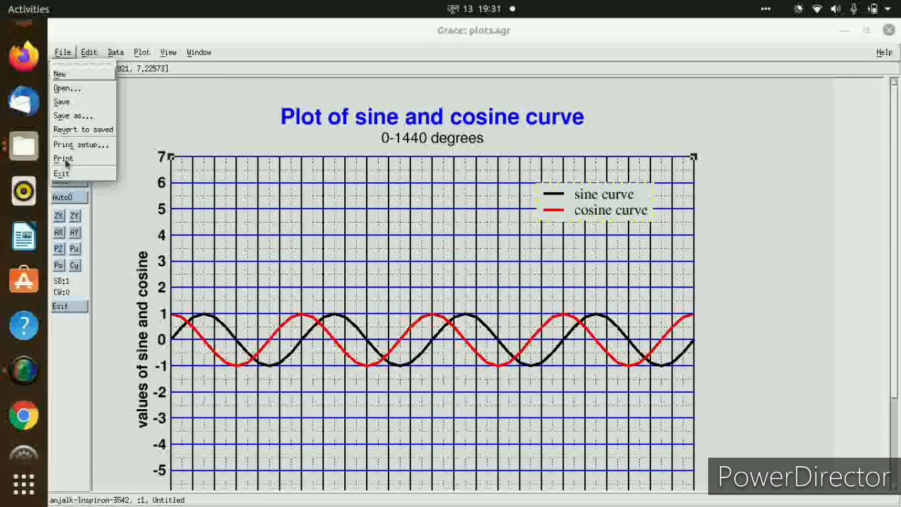
left_click(63, 159)
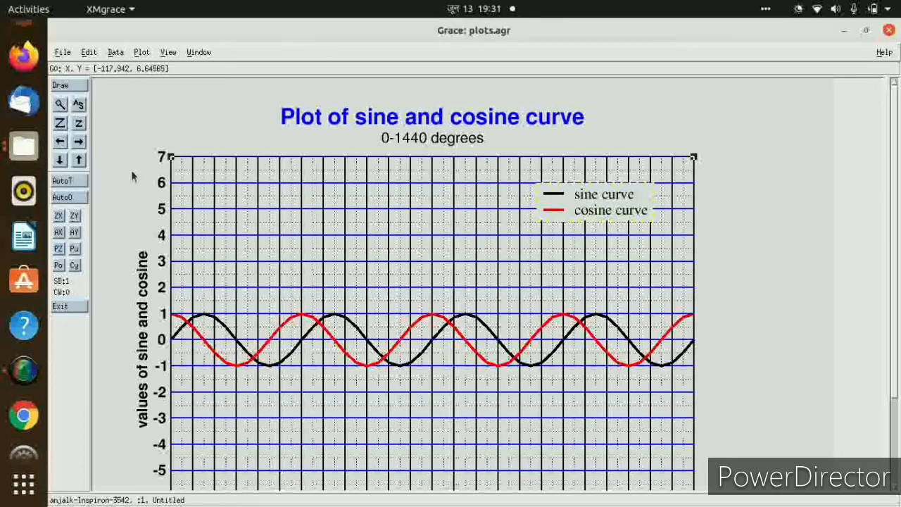
Minimize the plot and terminal windows, switch to Files, open plots.png from anj2, and inspect the exported image in a maximized window.
left_click(845, 30)
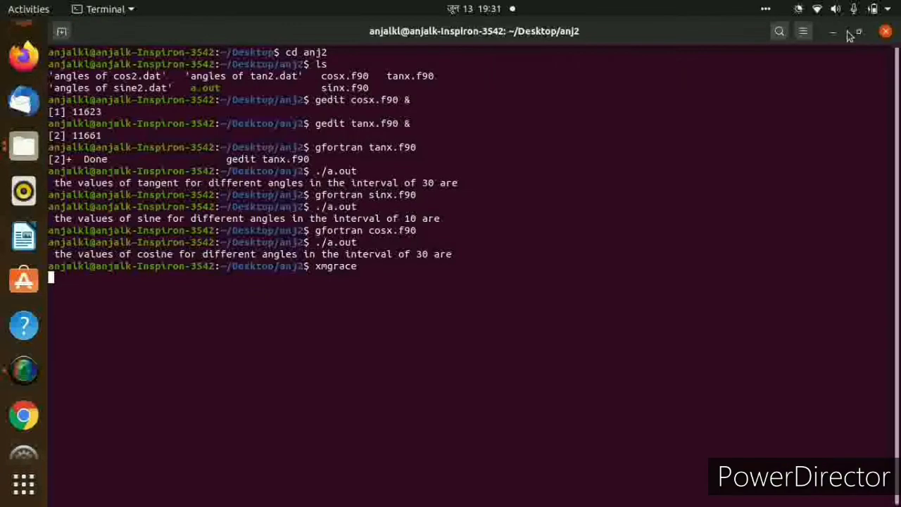
left_click(833, 34)
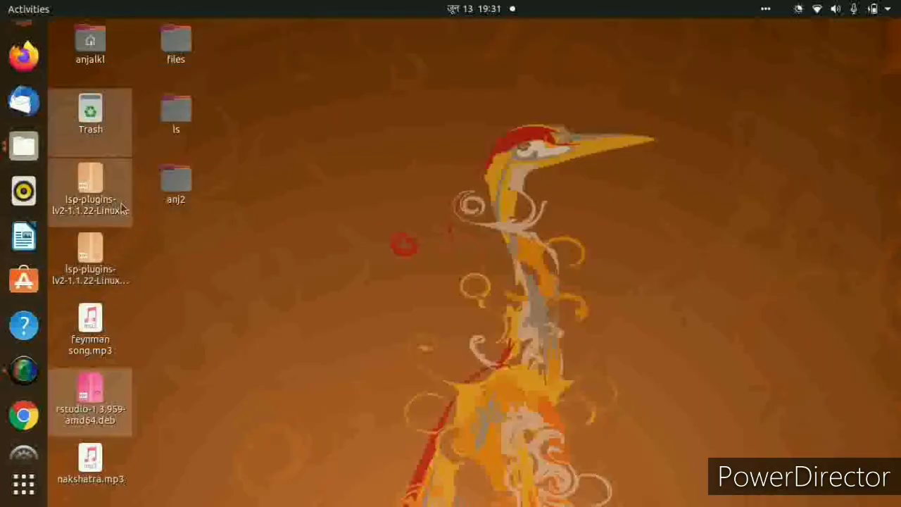
left_click(23, 148)
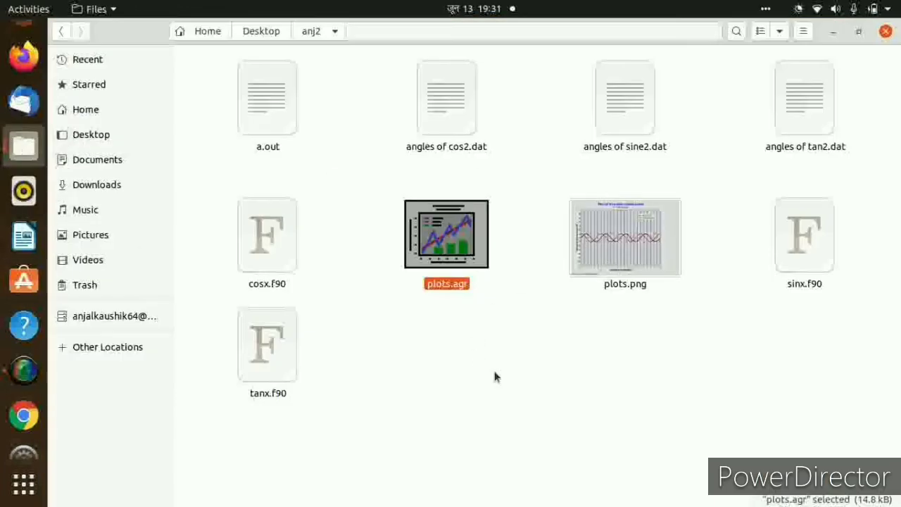
left_click(579, 372)
double_click(610, 261)
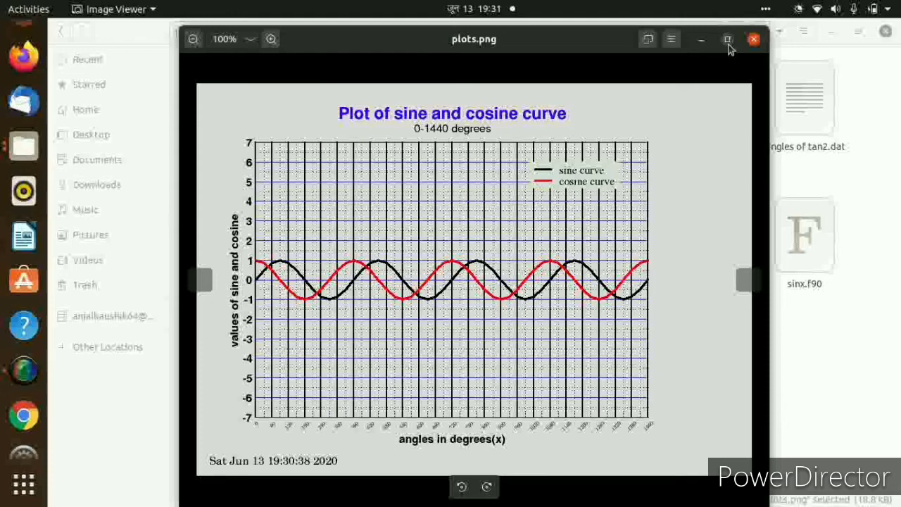
left_click(728, 41)
scroll(604, 197, "down", 2)
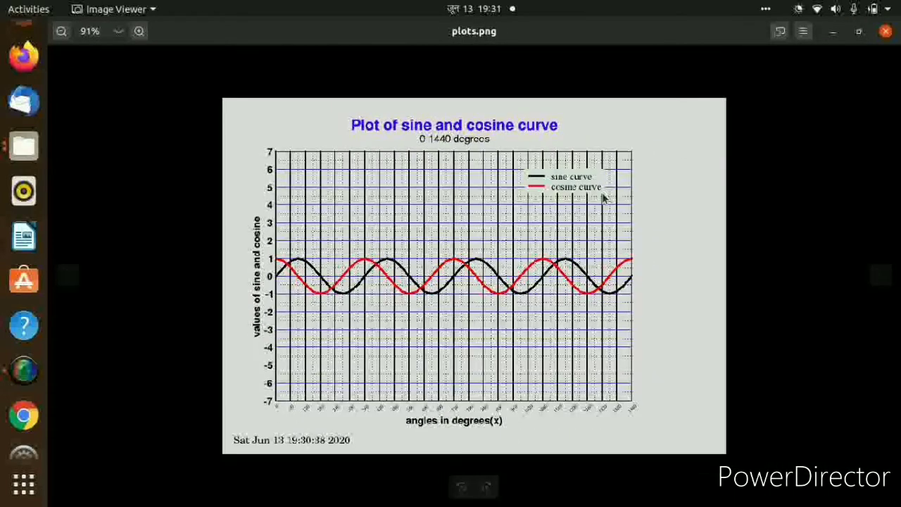
scroll(603, 198, "up", 1)
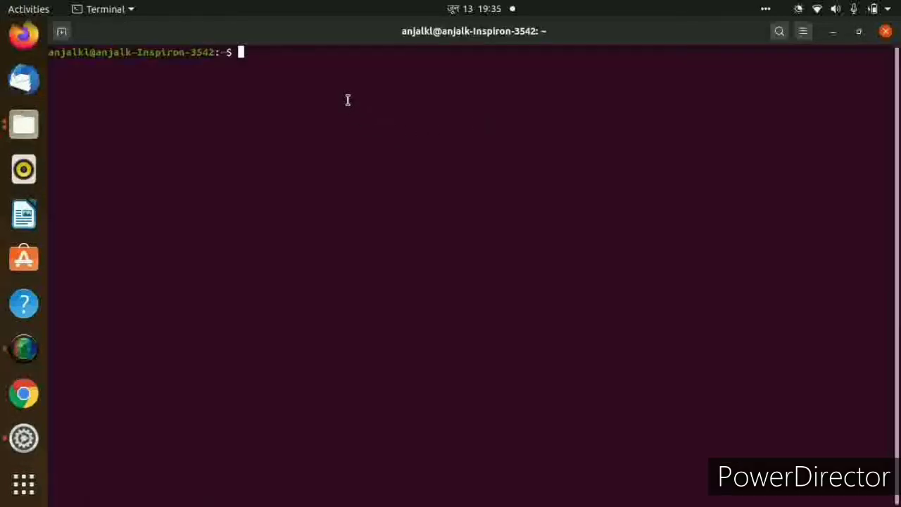
Launch xmgrace from the terminal and maximize its window.
type("xmgrce")
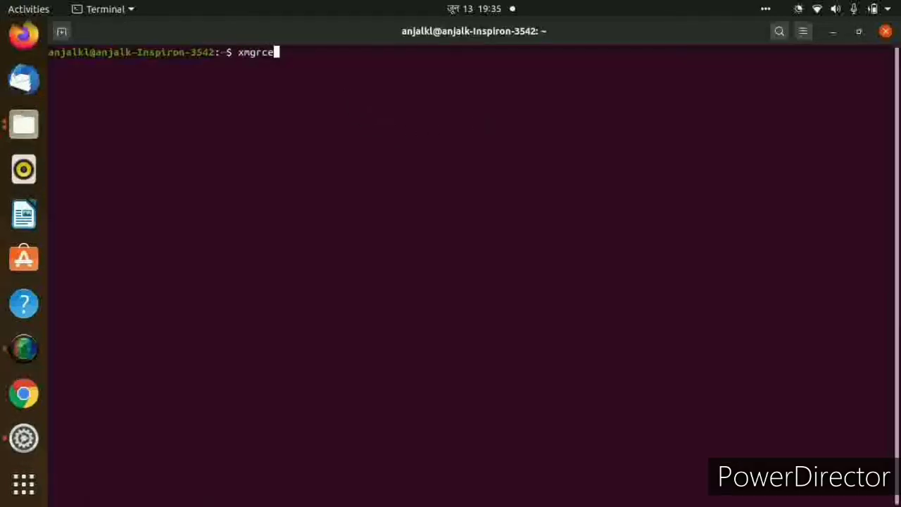
key("BackSpace")
key("BackSpace")
type("ace")
key("Return")
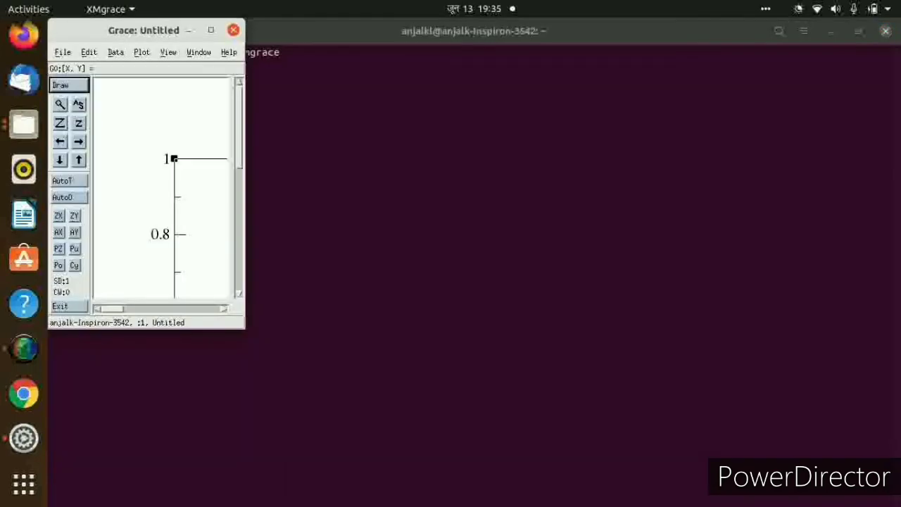
left_click(210, 25)
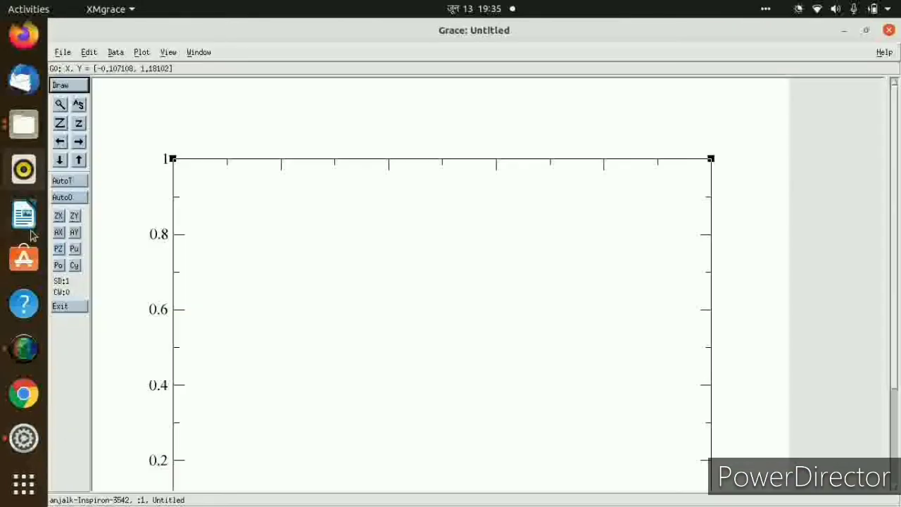
Open the project plots.agr from the anj2 folder on the Desktop and close the message console.
left_click(62, 52)
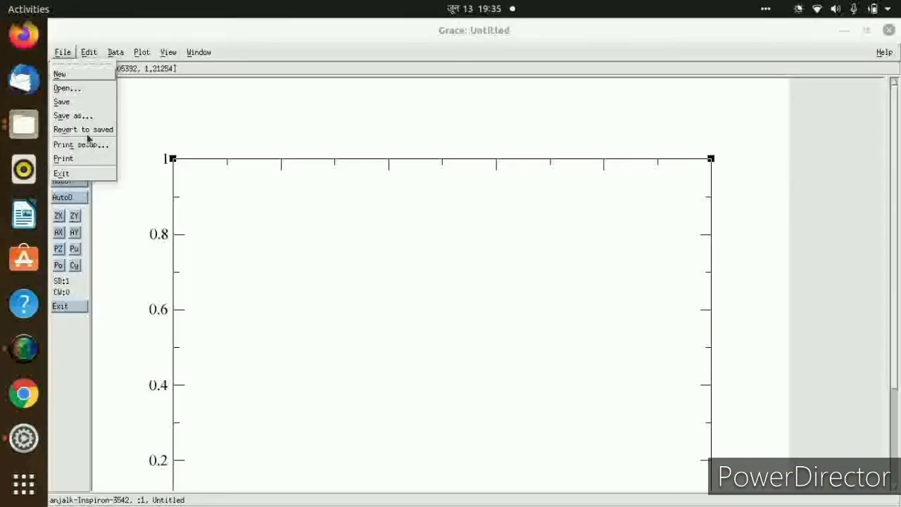
left_click(65, 90)
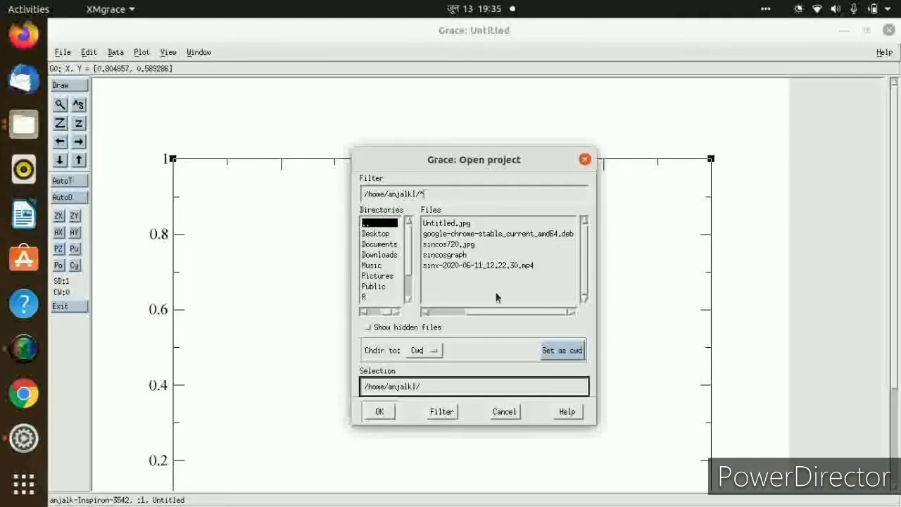
left_click(372, 233)
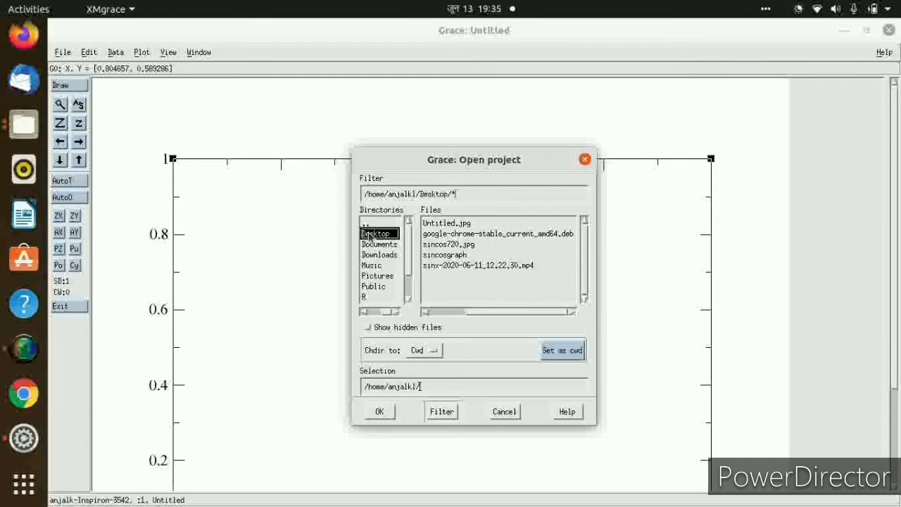
double_click(371, 233)
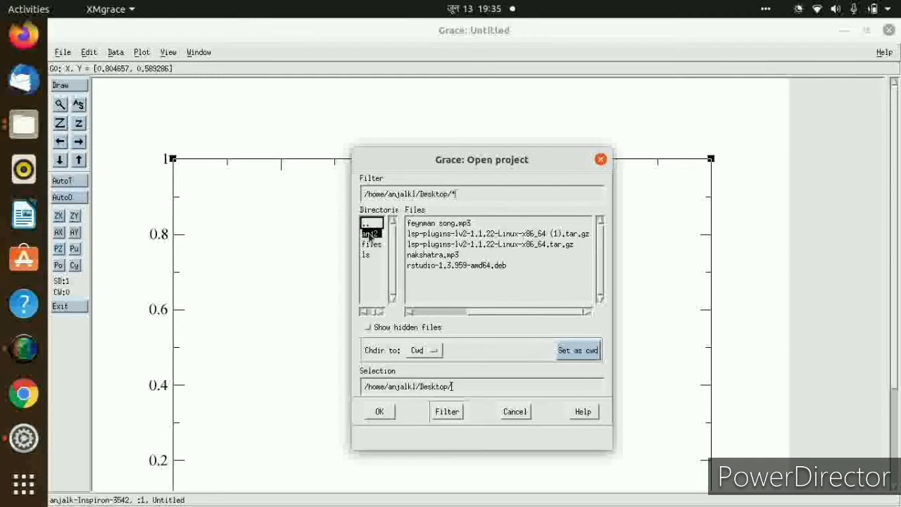
double_click(370, 234)
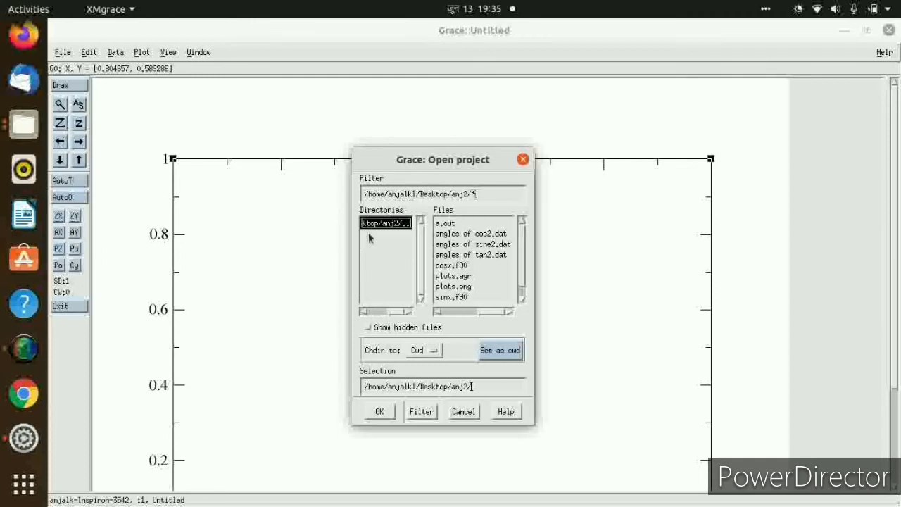
left_click(520, 299)
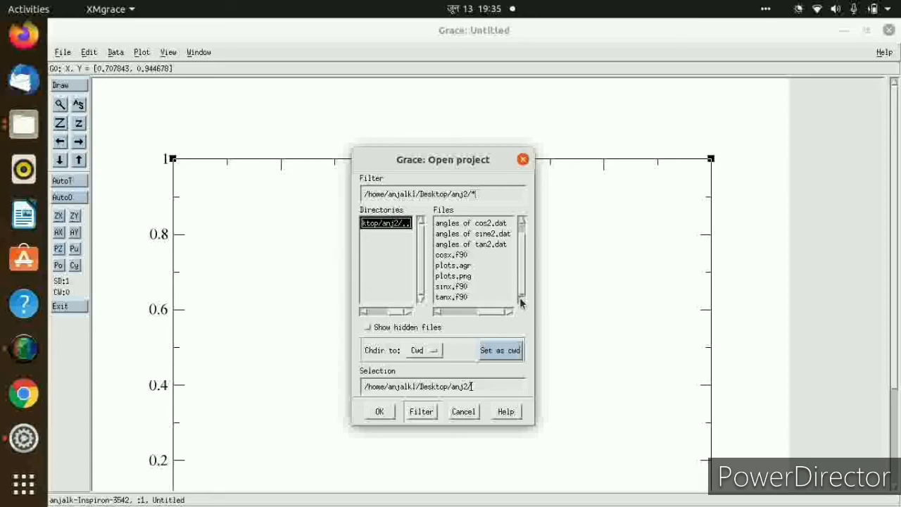
left_click(456, 265)
left_click(389, 412)
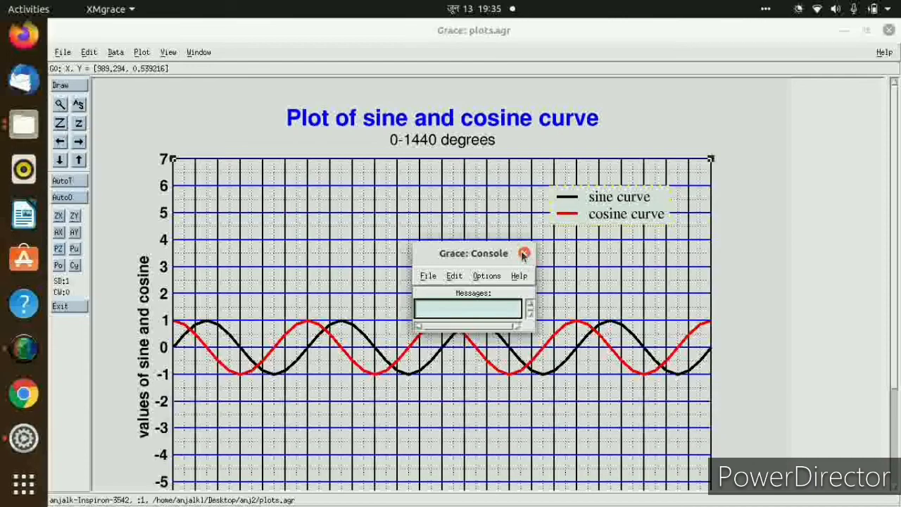
left_click(524, 253)
left_click_drag(896, 250, 896, 229)
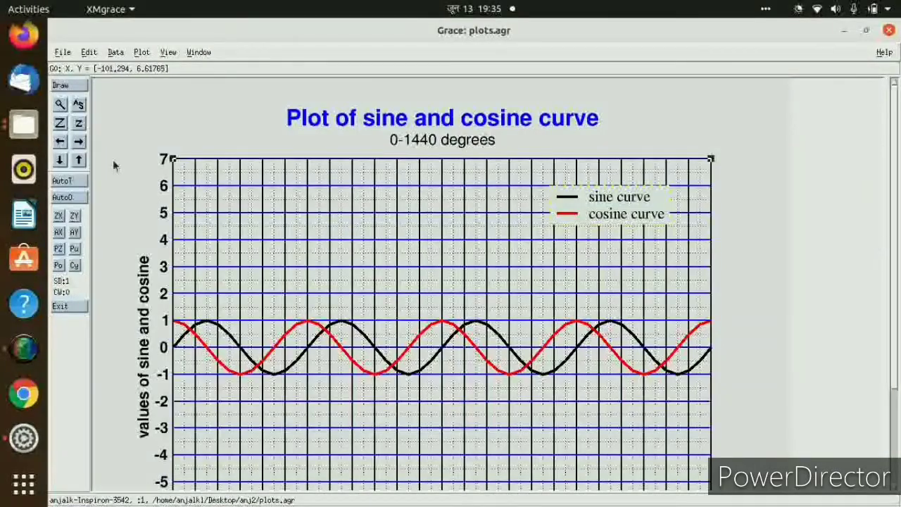
left_click(63, 53)
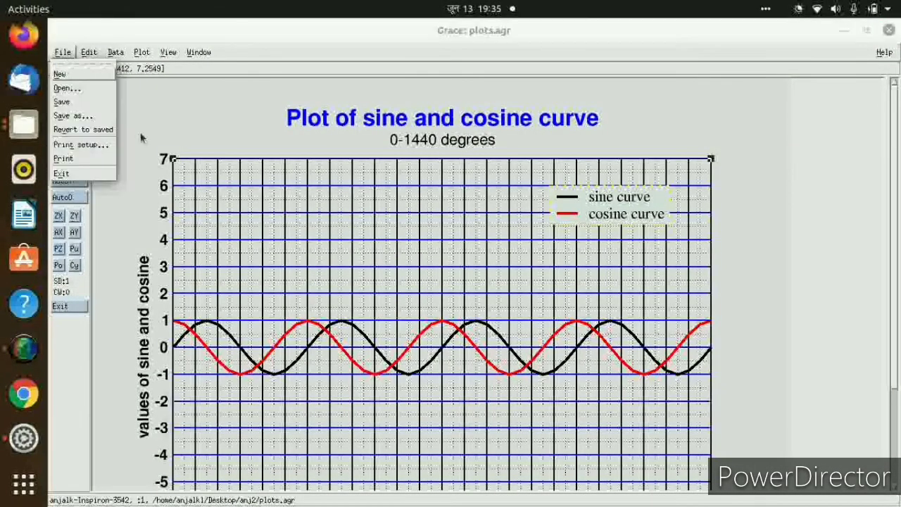
left_click(239, 158)
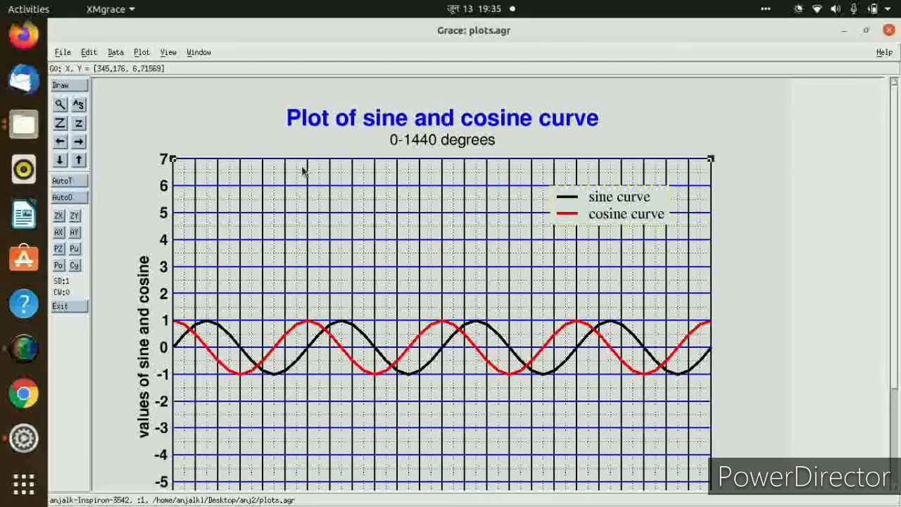
Set the plot's page background color to green4 and accept the change.
left_click(141, 53)
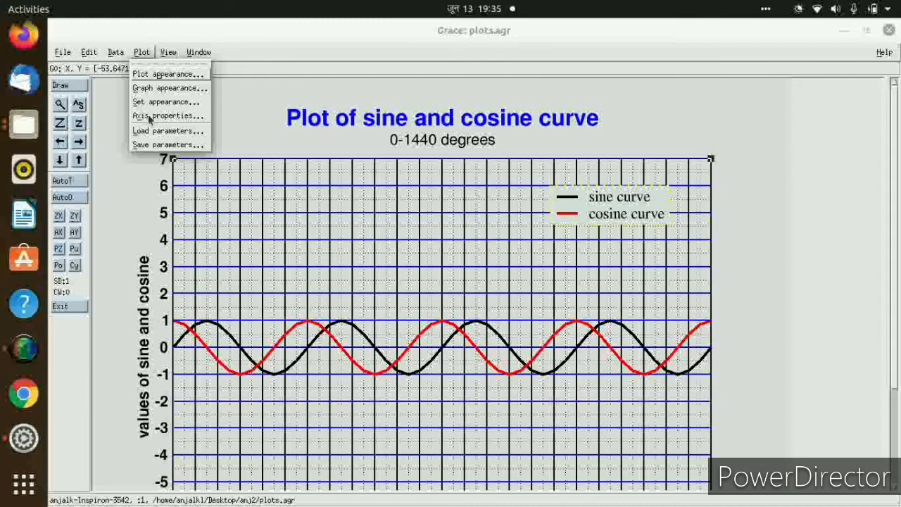
left_click(152, 76)
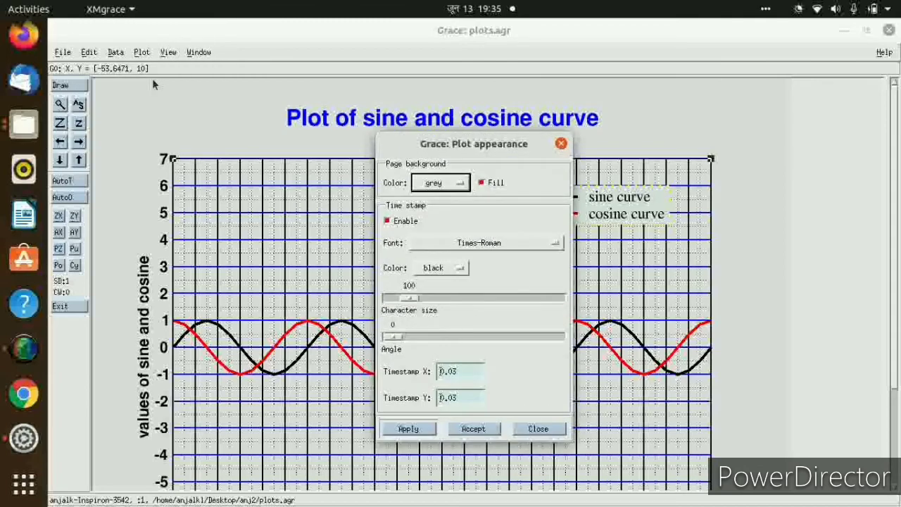
left_click(458, 183)
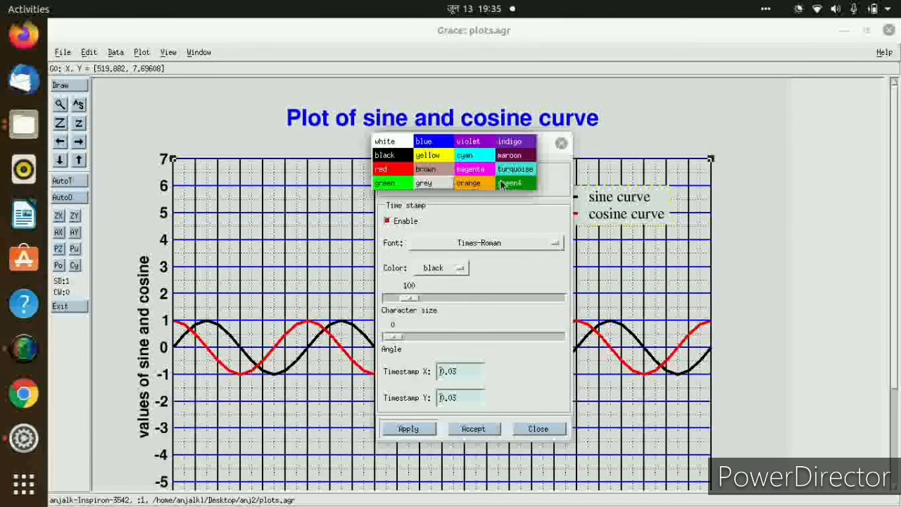
left_click(521, 184)
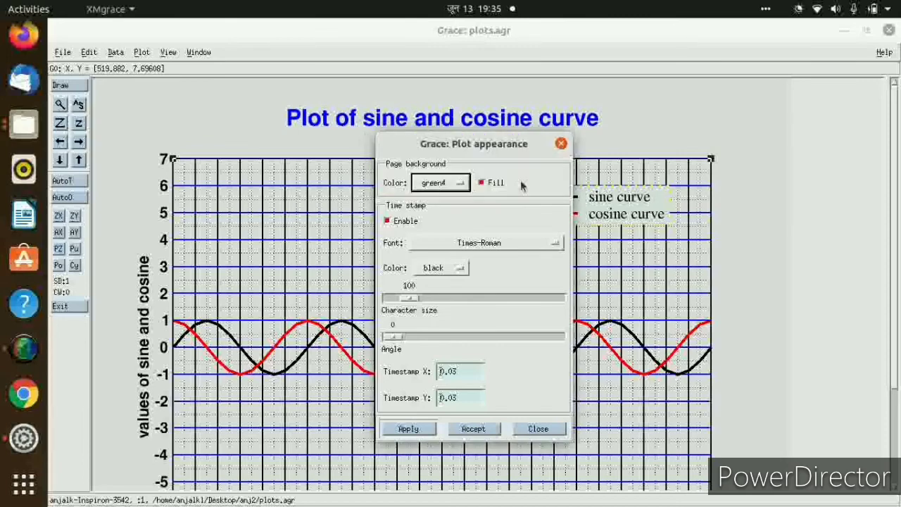
left_click(474, 429)
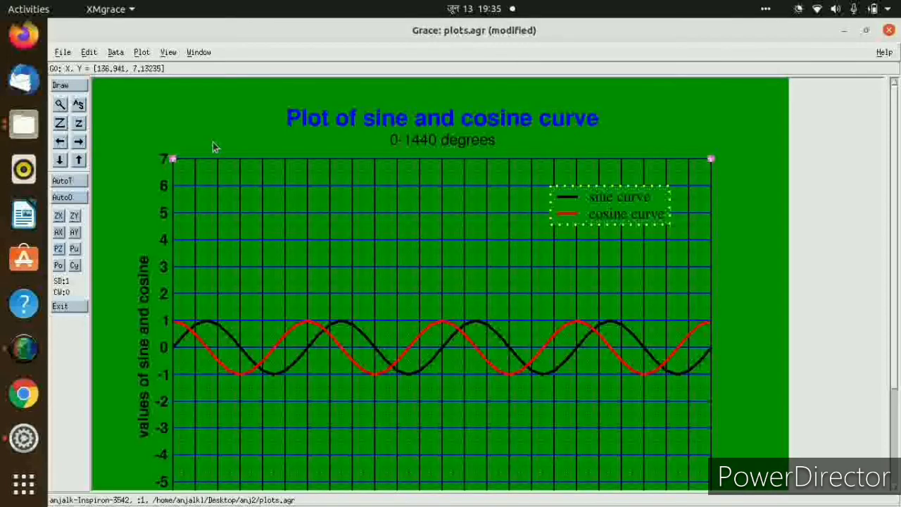
Change the plot's page background color to yellow, accept it, and look over the whole graph.
left_click(144, 52)
left_click(151, 74)
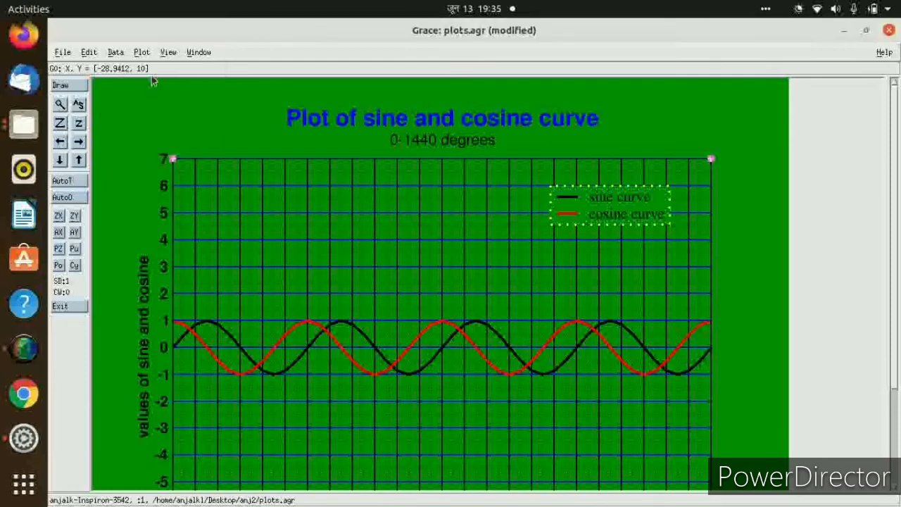
left_click(436, 184)
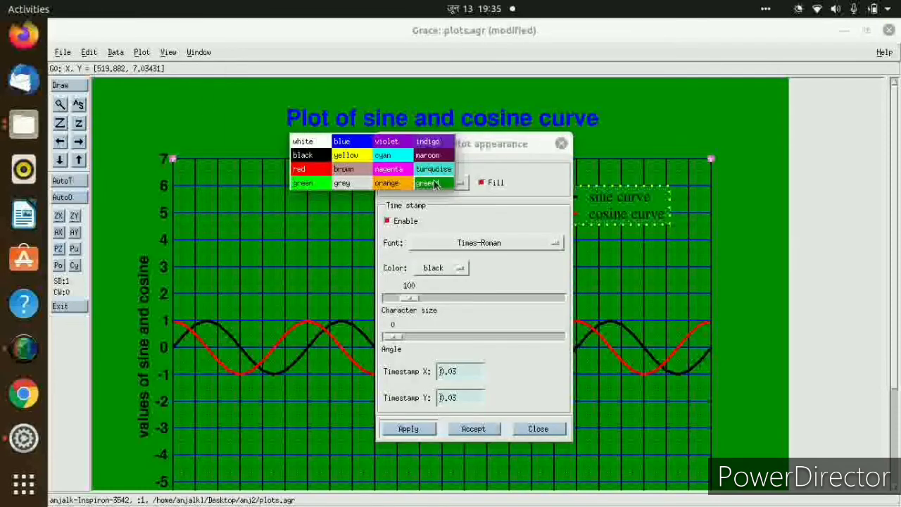
left_click(347, 155)
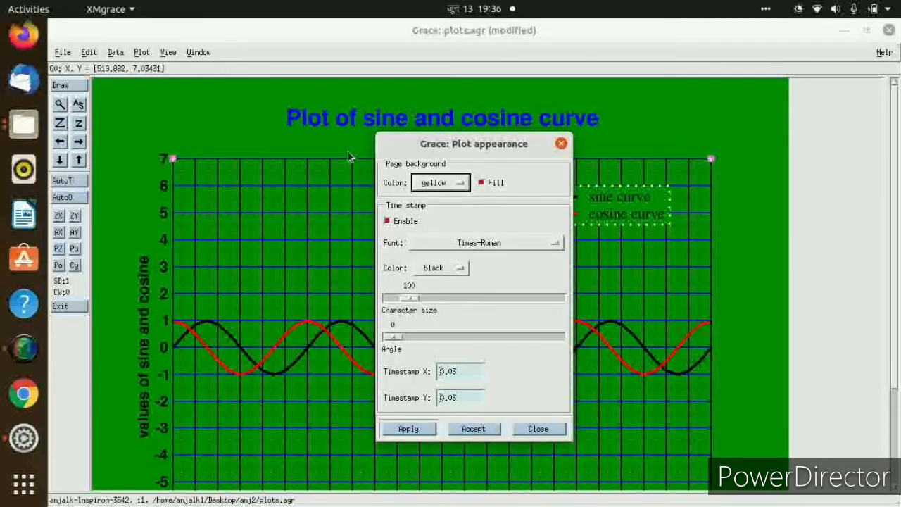
left_click(474, 429)
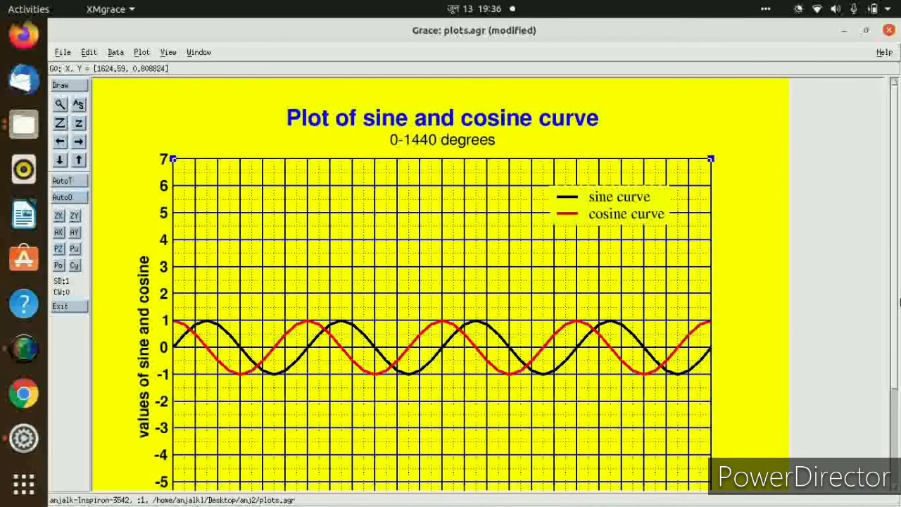
left_click_drag(898, 303, 895, 399)
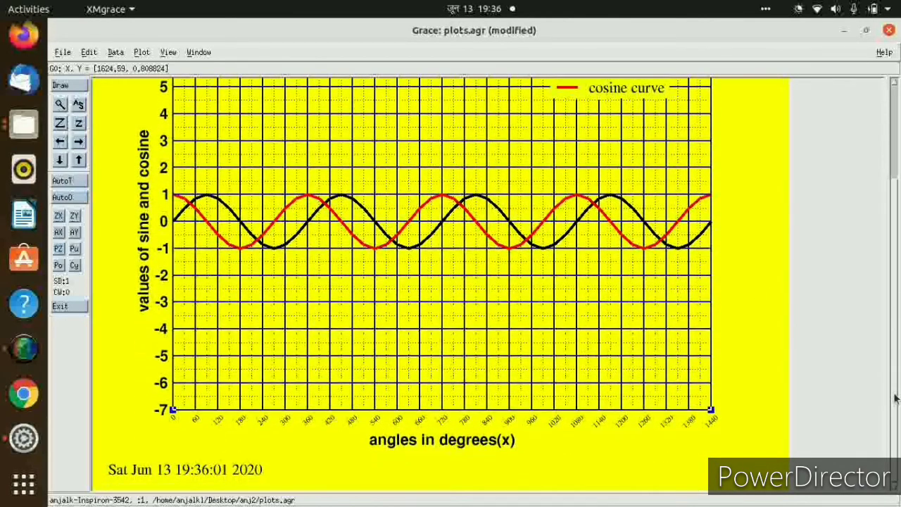
scroll(895, 399, "up", 2)
Save the modified project as plots2.agr in the anj2 folder on the Desktop.
left_click(63, 52)
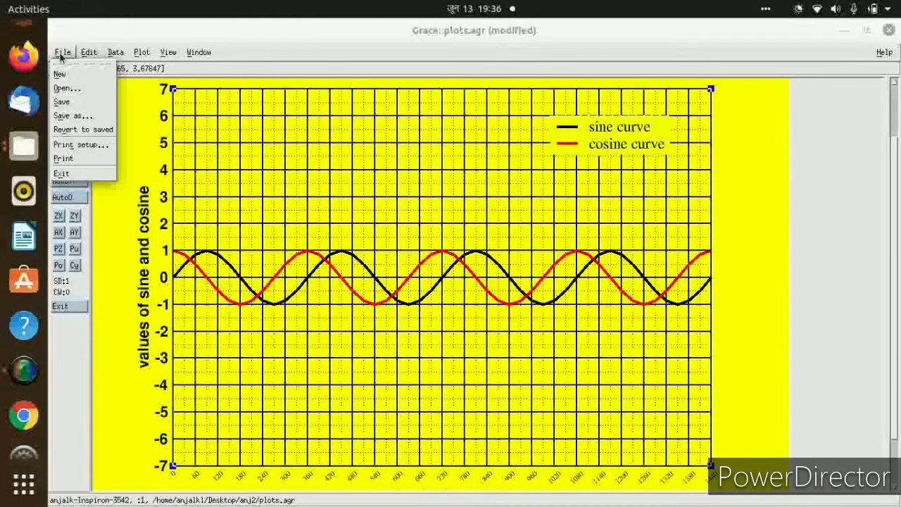
left_click(70, 116)
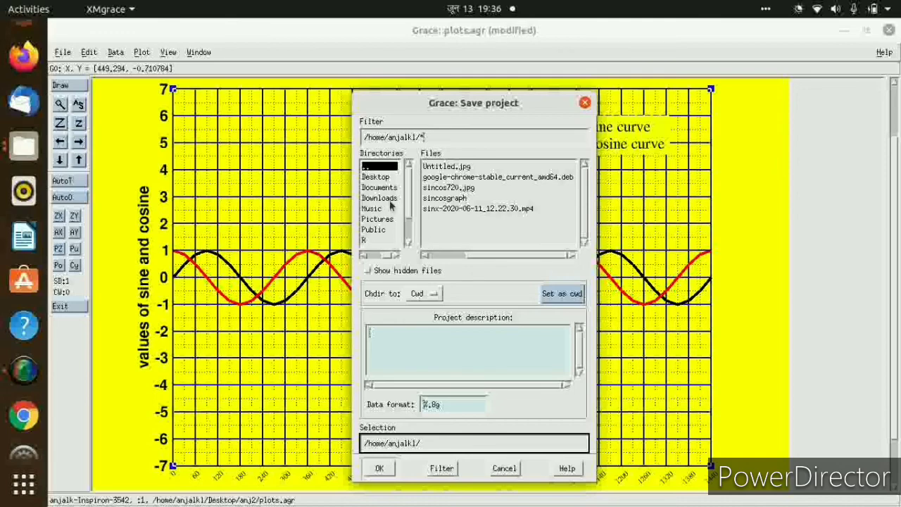
double_click(378, 178)
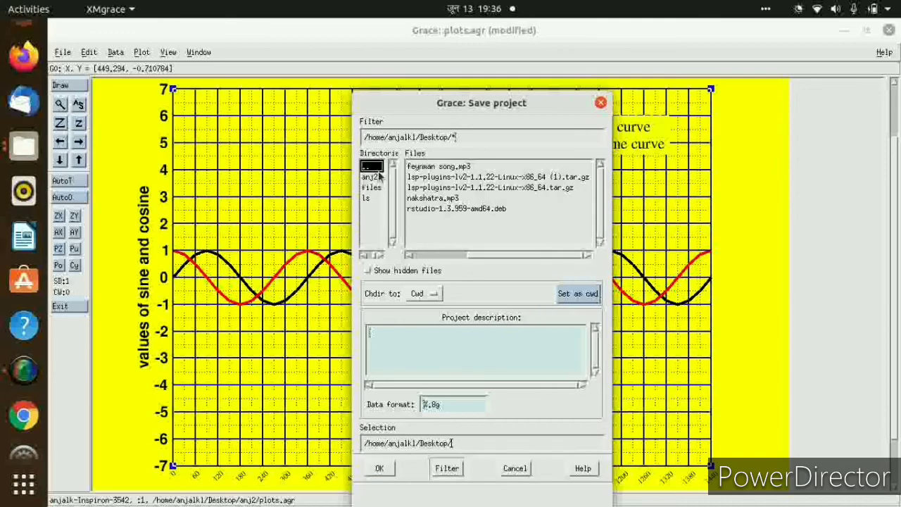
double_click(377, 178)
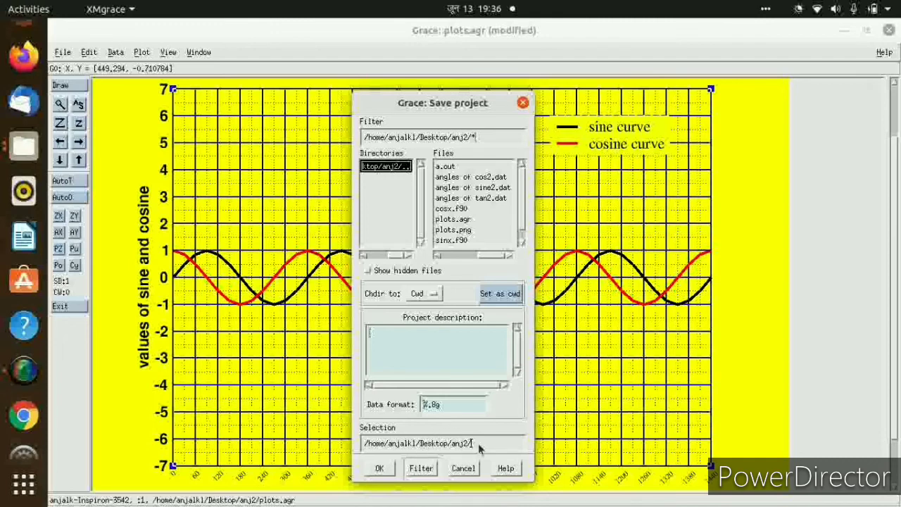
left_click(478, 443)
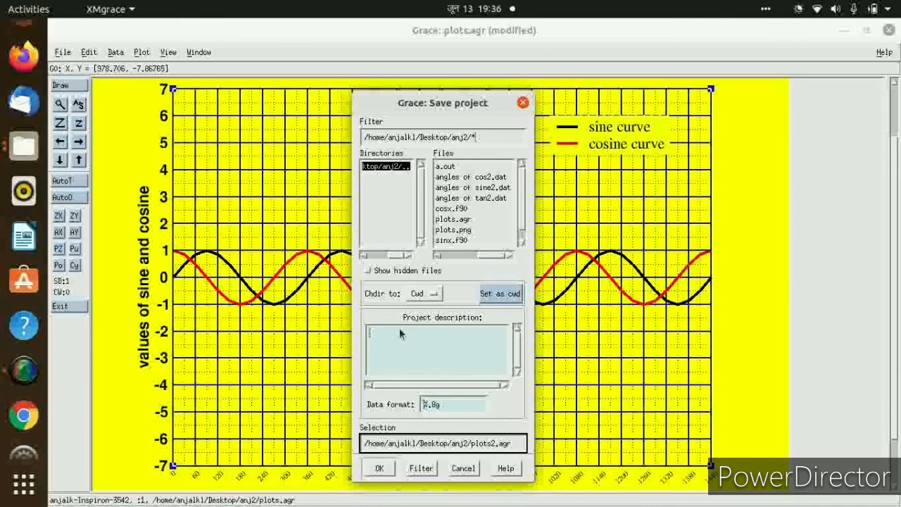
left_click(380, 469)
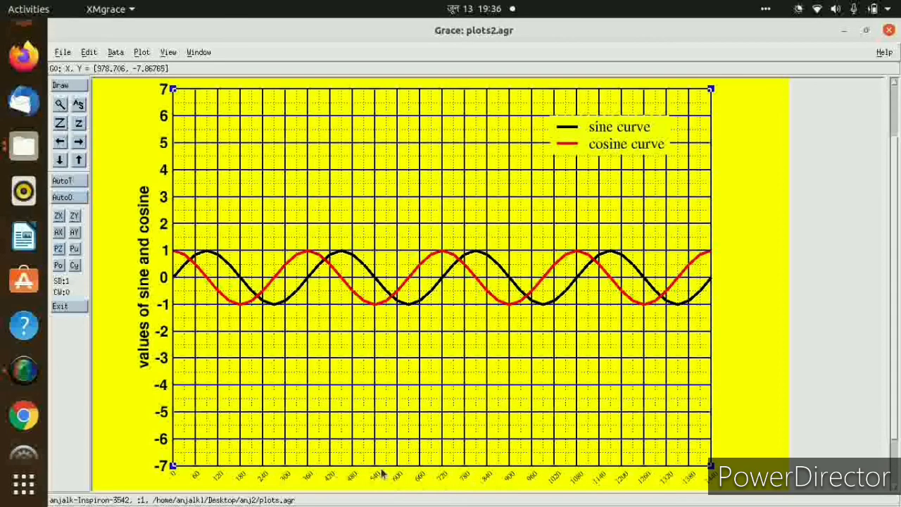
Close the plot window, relaunch xmgrace from the terminal, and maximize the new window.
left_click(888, 31)
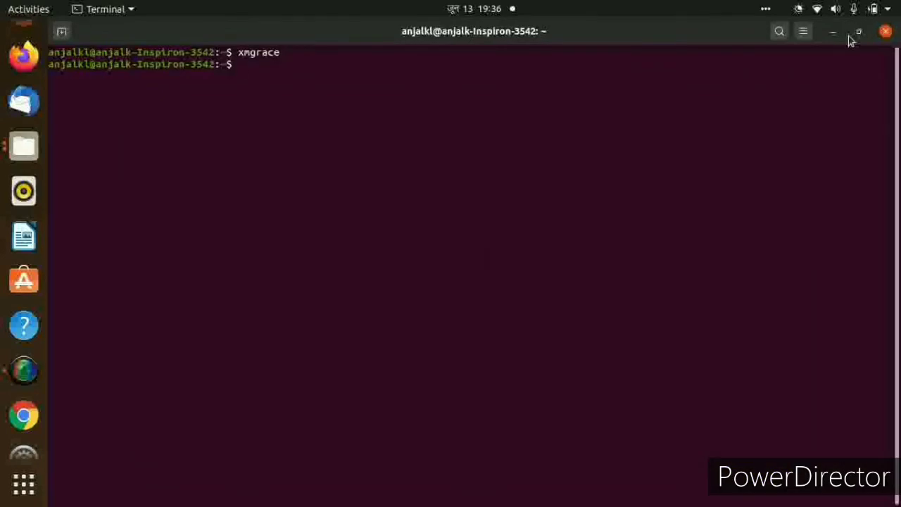
type("xmgrace")
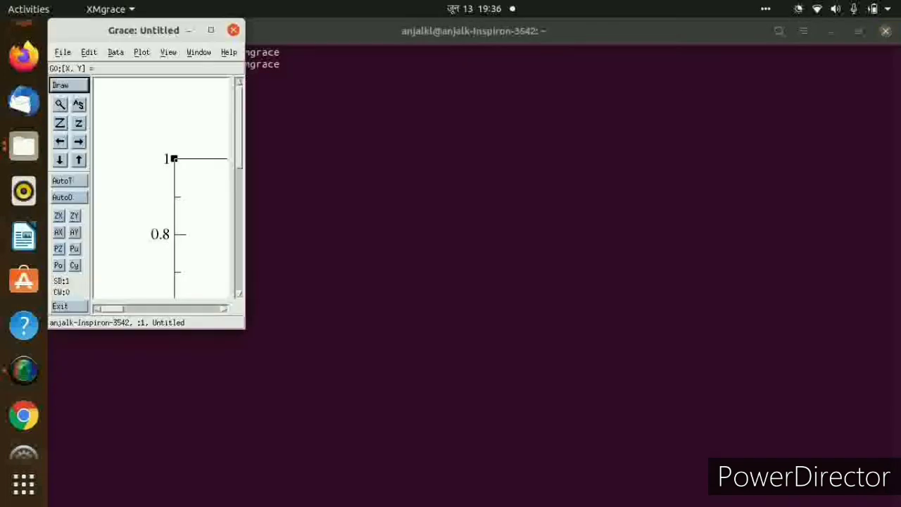
left_click(210, 31)
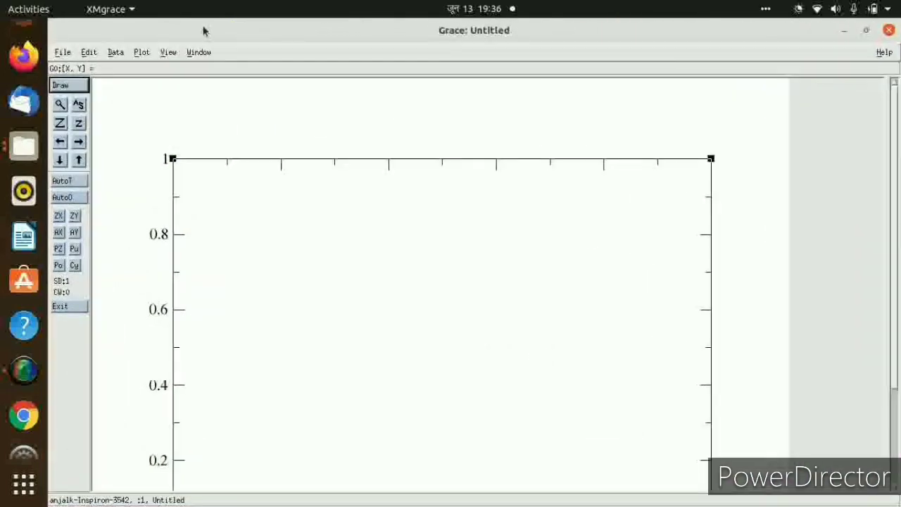
Open the project plots.agr from the anj2 folder on the Desktop and dismiss the console window.
left_click(62, 54)
left_click(64, 90)
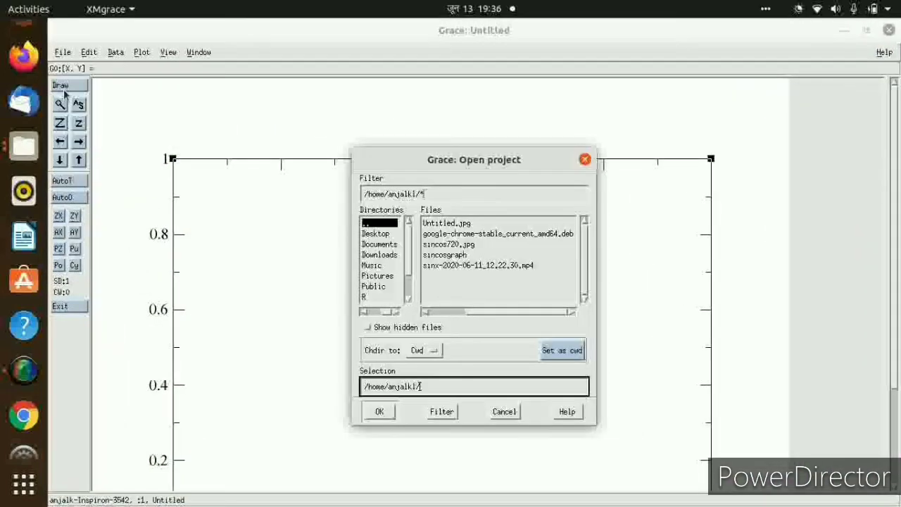
double_click(374, 235)
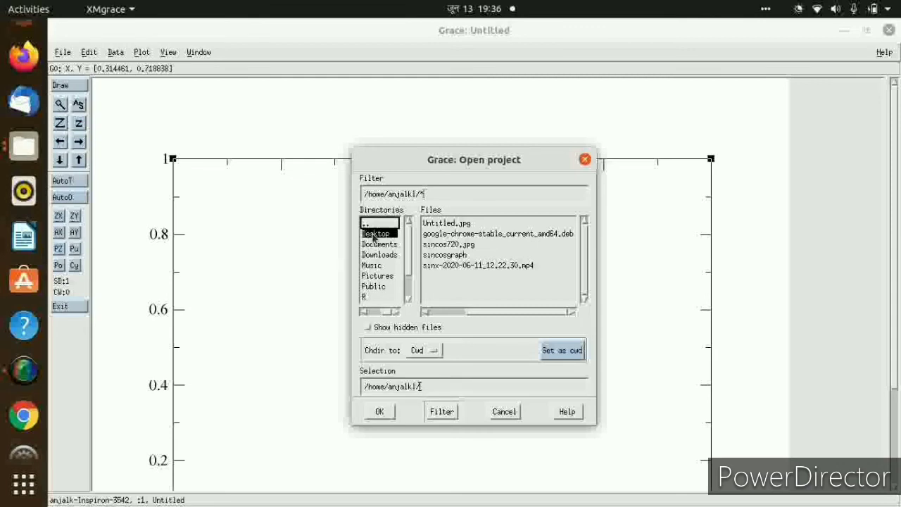
left_click(374, 235)
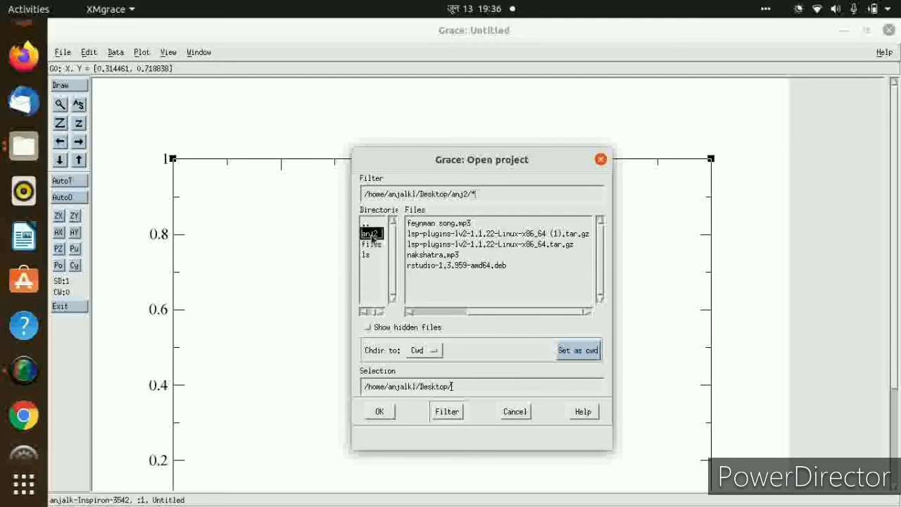
double_click(373, 235)
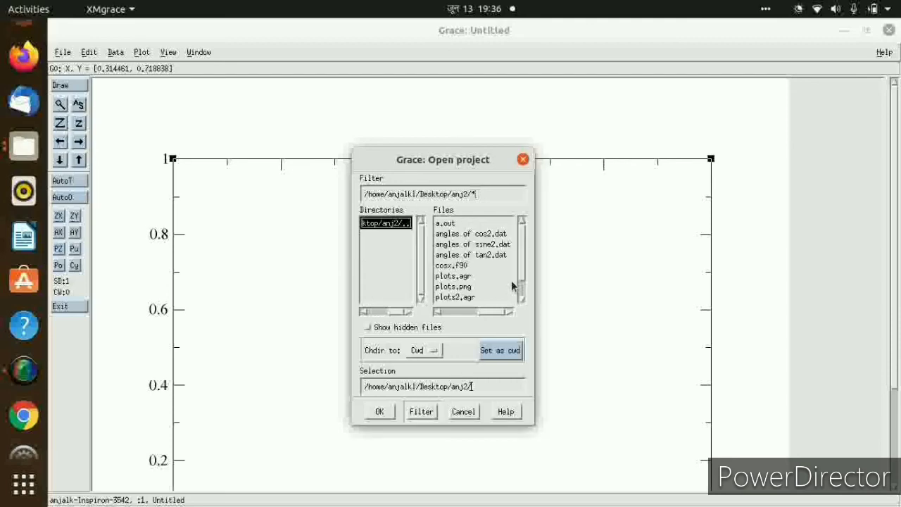
double_click(457, 276)
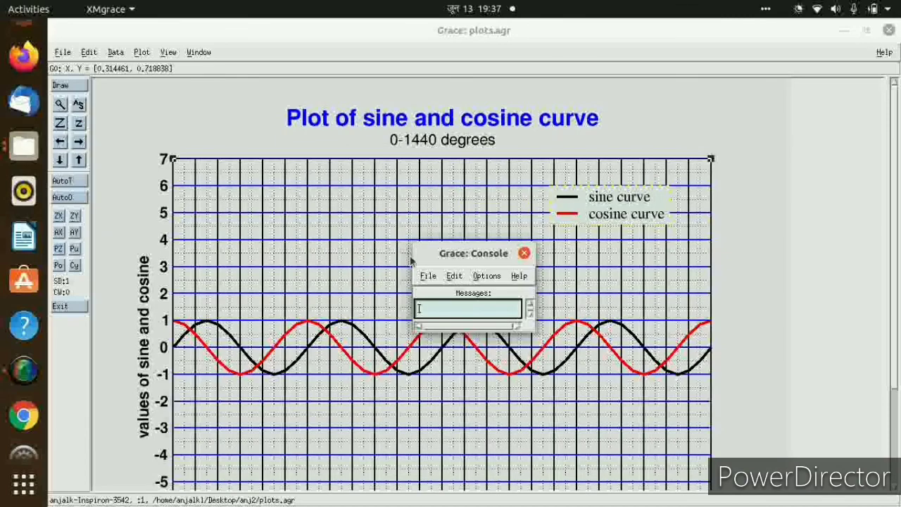
left_click(524, 253)
Open the project plots2.agr from the same anj2 folder and look over the whole graph.
left_click(63, 53)
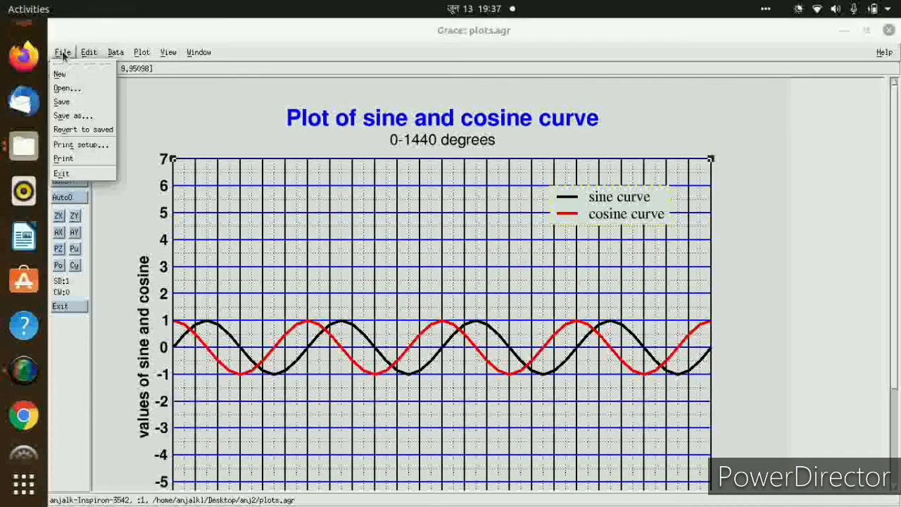
left_click(67, 89)
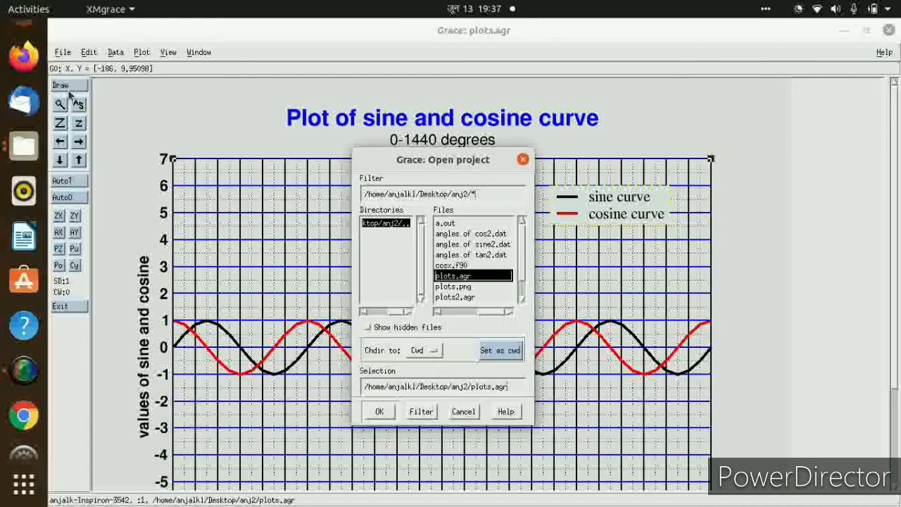
double_click(461, 298)
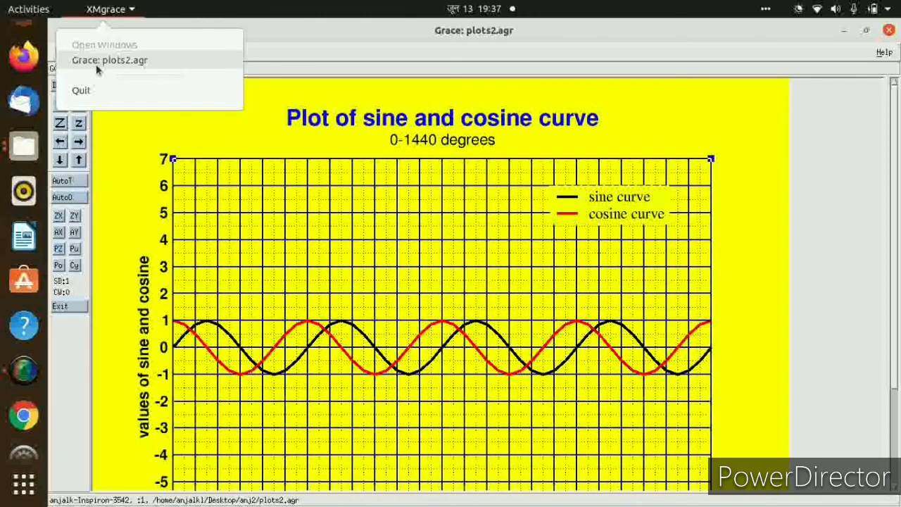
left_click(102, 61)
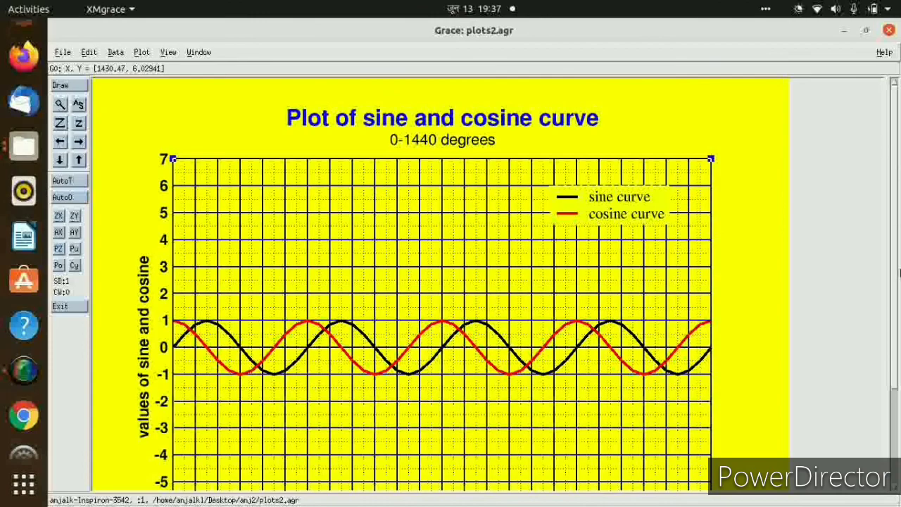
scroll(896, 275, "down", 4)
scroll(895, 275, "up", 4)
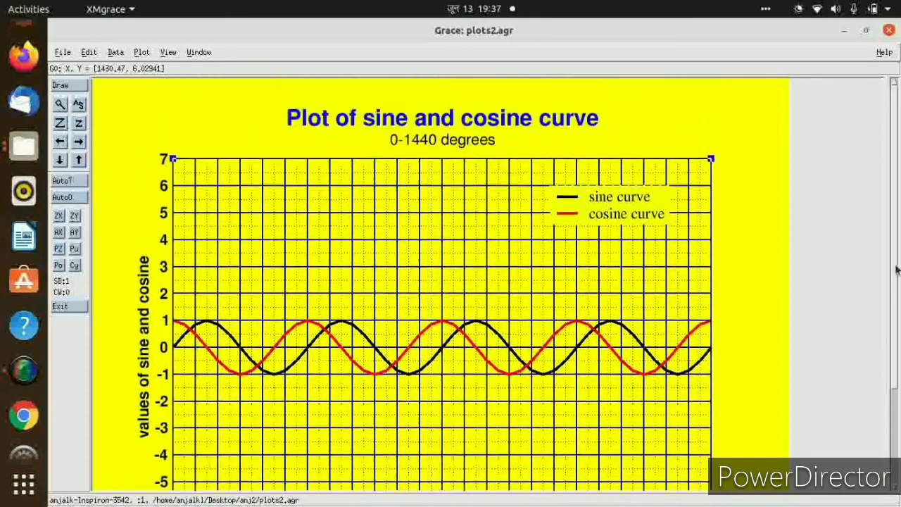